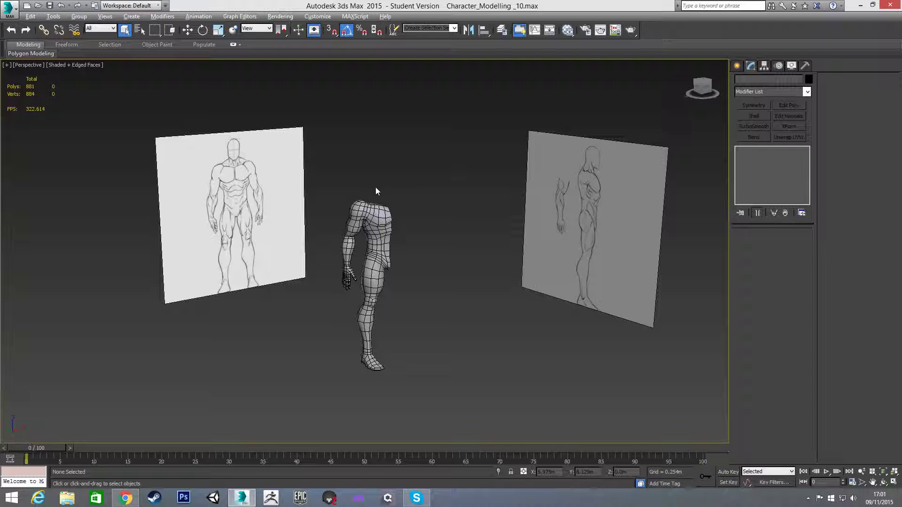
Step: In the front view, create a box over the head drawing, about 0.266 m long, 0.169 m wide and 0.205 m high
{"action": "key", "text": "f"}
{"action": "mouse_move", "coordinate": [376, 202]}
{"action": "middle_mouse_down"}
{"action": "mouse_move", "coordinate": [367, 164]}
{"action": "mouse_move", "coordinate": [370, 216]}
{"action": "middle_mouse_up"}
{"action": "scroll", "coordinate": [370, 171], "scroll_direction": "up", "scroll_amount": 8}
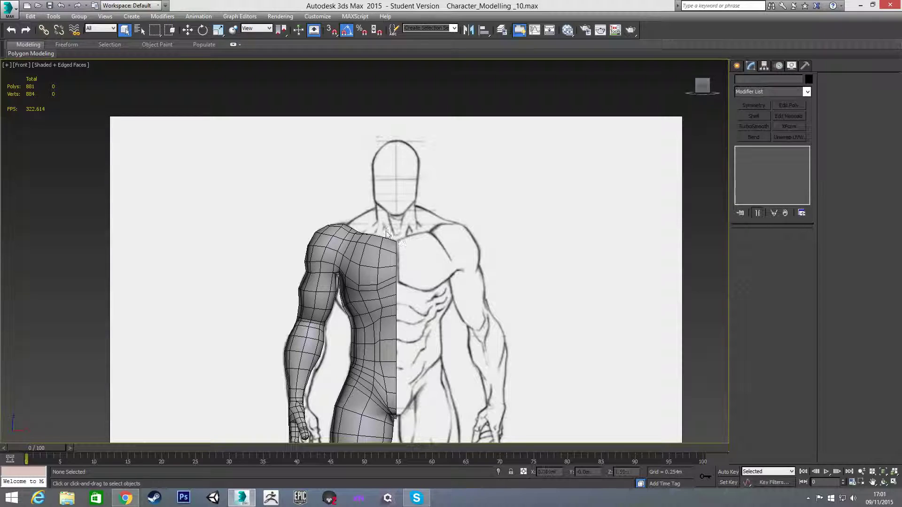
{"action": "scroll", "coordinate": [389, 207], "scroll_direction": "up", "scroll_amount": 4}
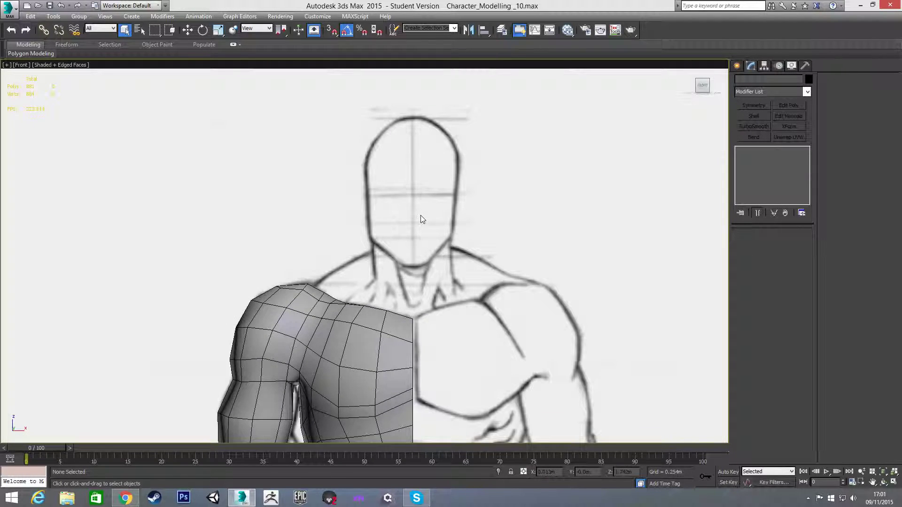
{"action": "left_click", "coordinate": [737, 67]}
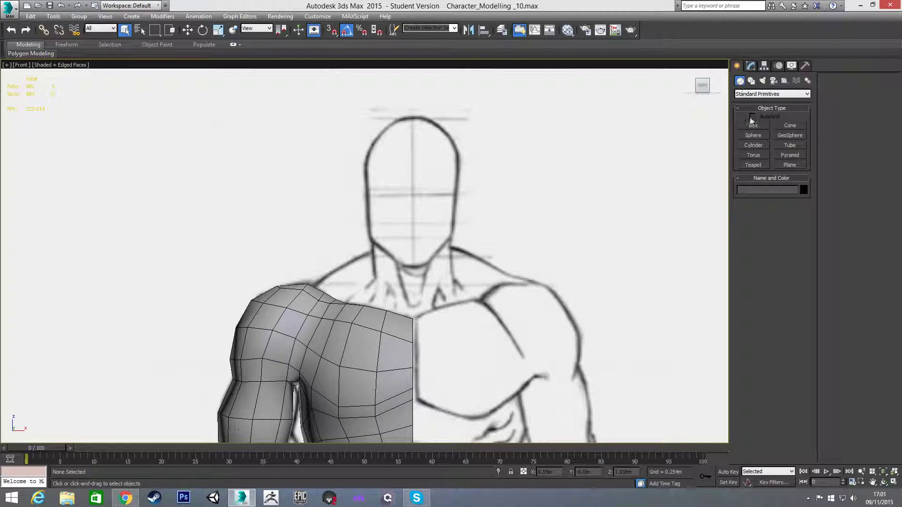
{"action": "left_click", "coordinate": [751, 125]}
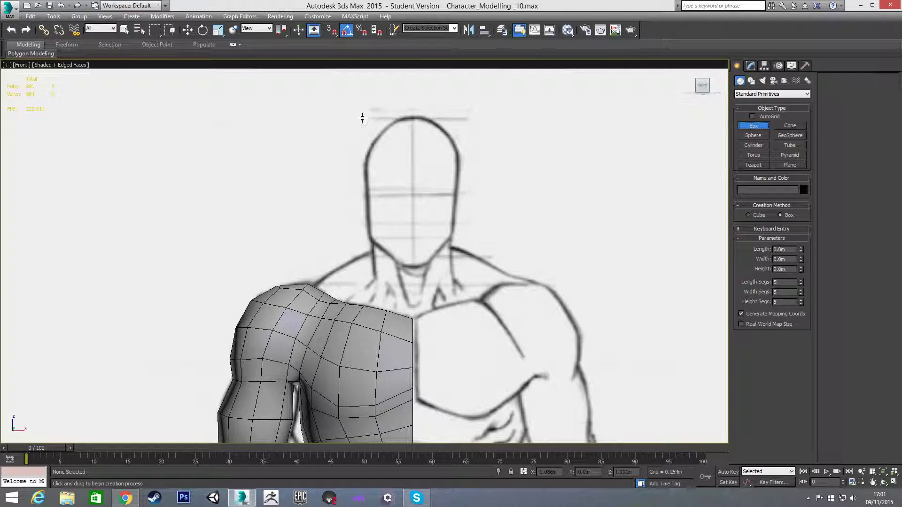
{"action": "mouse_move", "coordinate": [364, 116]}
{"action": "left_mouse_down"}
{"action": "mouse_move", "coordinate": [415, 221]}
{"action": "mouse_move", "coordinate": [461, 269]}
{"action": "left_mouse_up"}
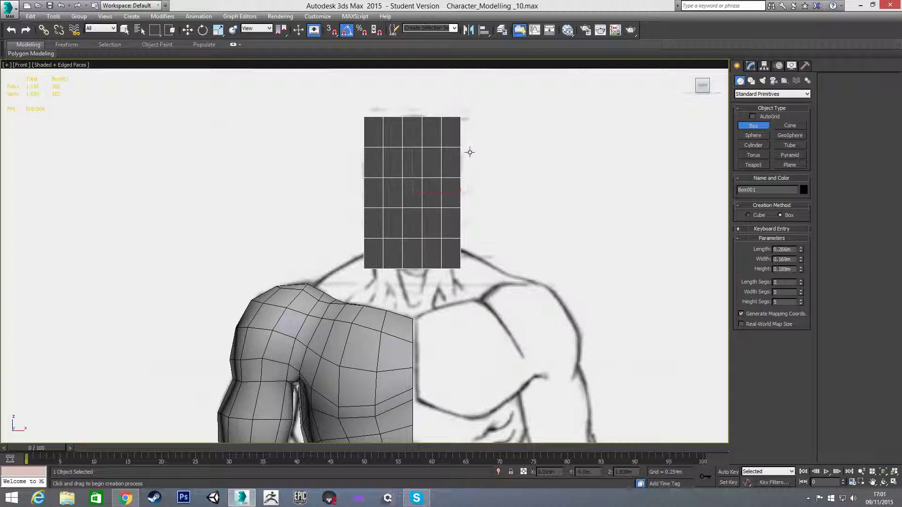
{"action": "left_click", "coordinate": [482, 205]}
{"action": "right_click", "coordinate": [481, 204]}
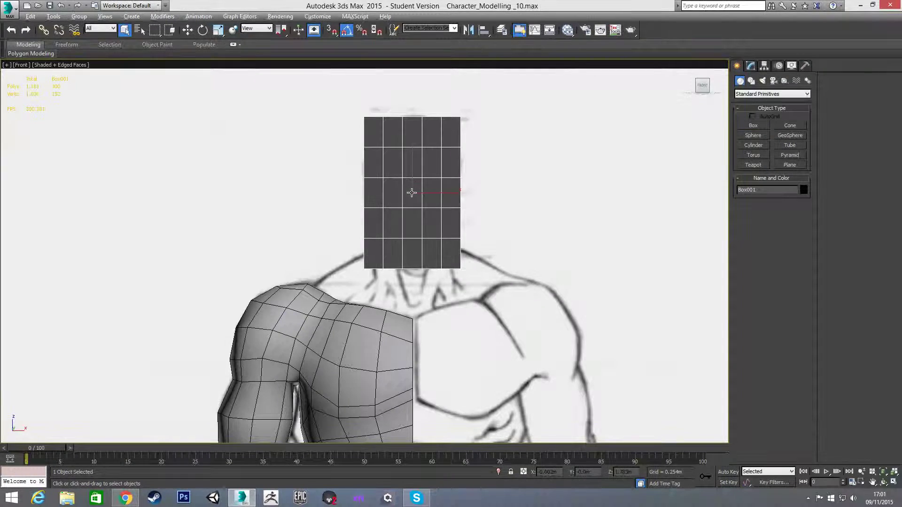
Step: In the left view, move the box back over the head drawing and make it see-through
{"action": "middle_click_drag", "start_coordinate": [410, 191], "coordinate": [475, 206], "text": "alt"}
{"action": "key", "text": "m"}
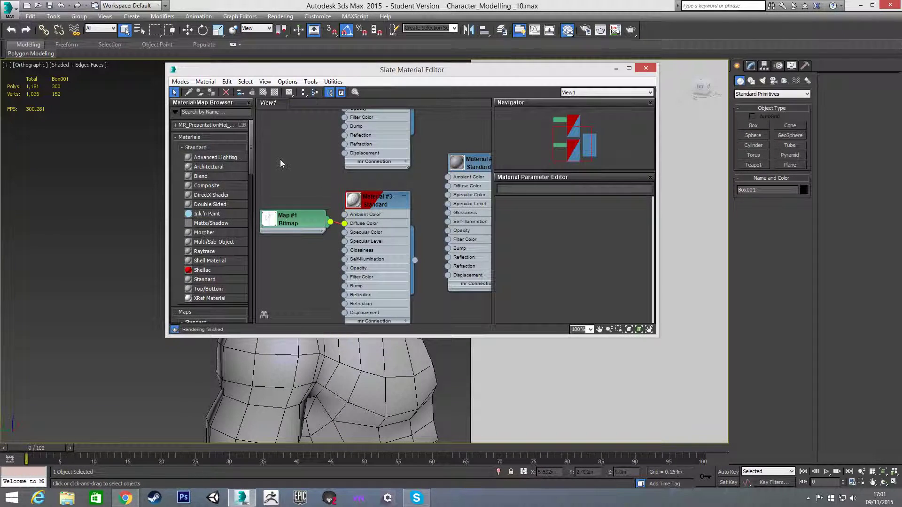
{"action": "key", "text": "m"}
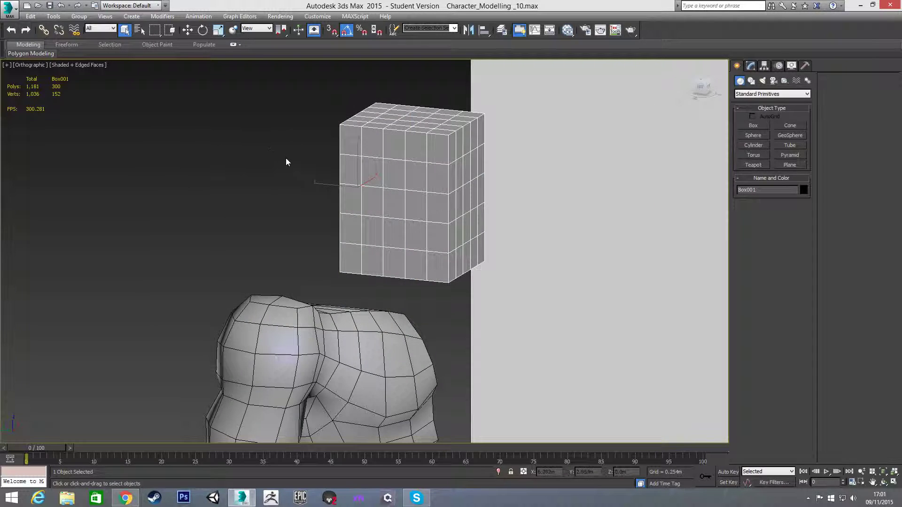
{"action": "key", "text": "l"}
{"action": "scroll", "coordinate": [361, 115], "scroll_direction": "up", "scroll_amount": 8}
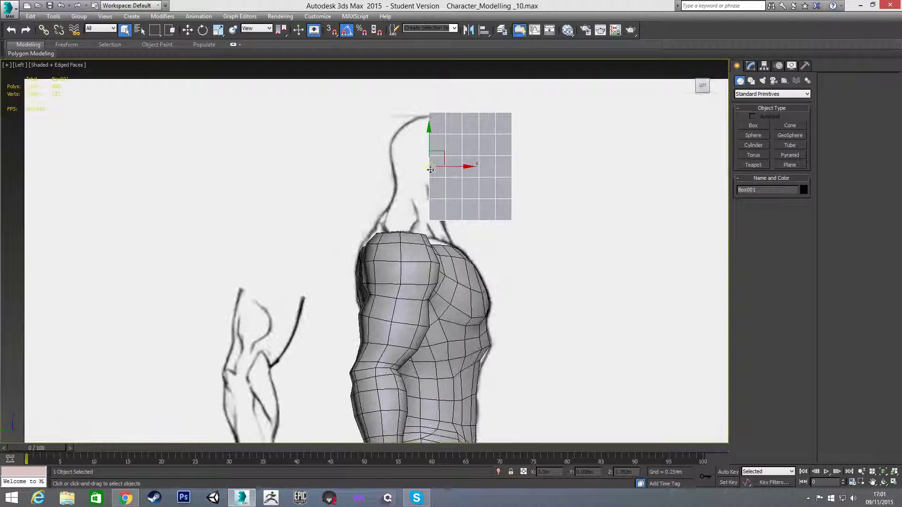
{"action": "key", "text": "w"}
{"action": "left_click_drag", "start_coordinate": [410, 169], "coordinate": [414, 168]}
{"action": "key", "text": "alt+x"}
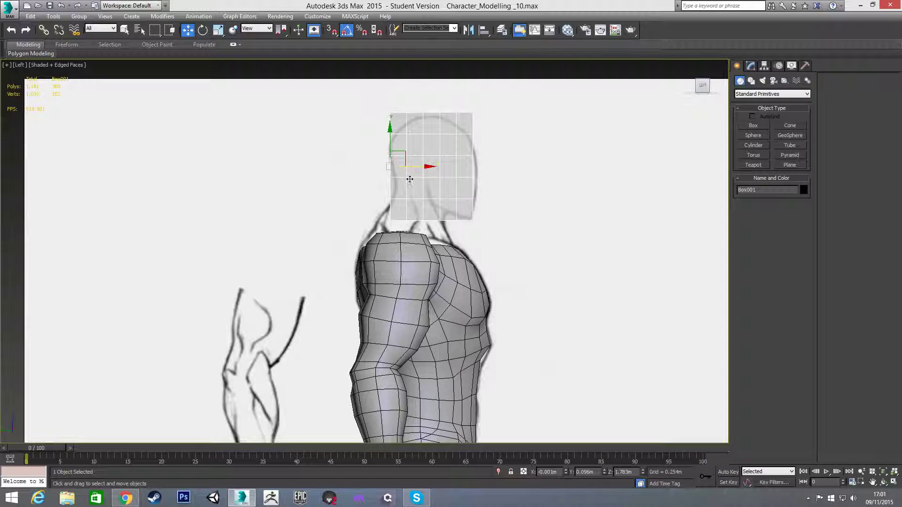
Step: Set the box's height to 0.217 m and its length, width and height segments to 1
{"action": "left_click", "coordinate": [750, 67]}
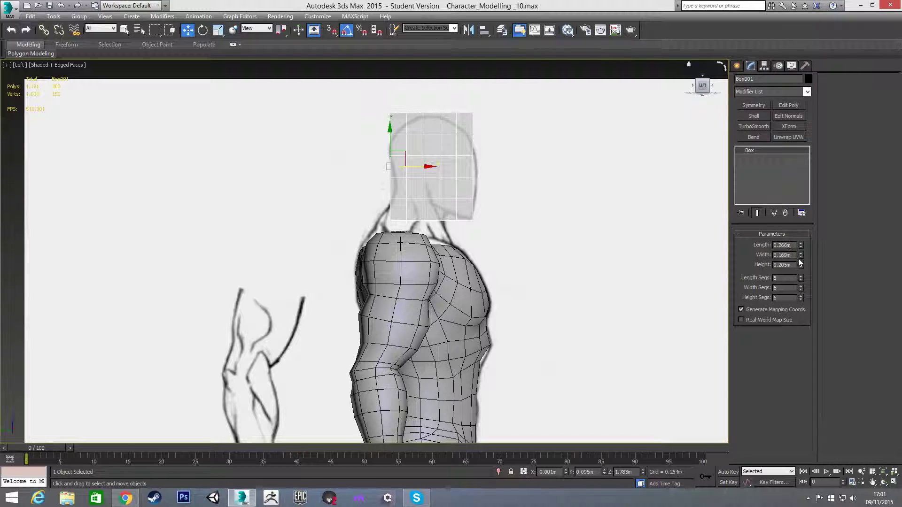
{"action": "left_click_drag", "start_coordinate": [801, 265], "coordinate": [802, 258]}
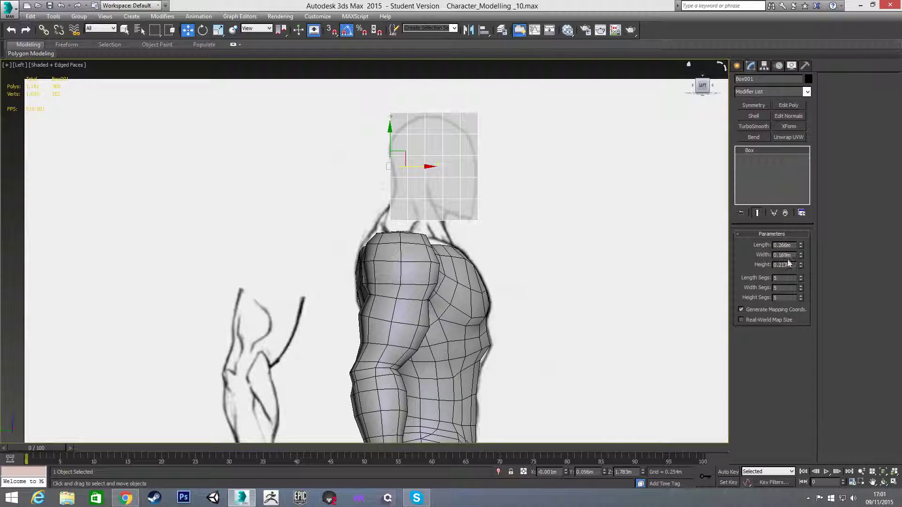
{"action": "middle_click_drag", "start_coordinate": [580, 202], "coordinate": [593, 217]}
{"action": "right_click", "coordinate": [802, 280]}
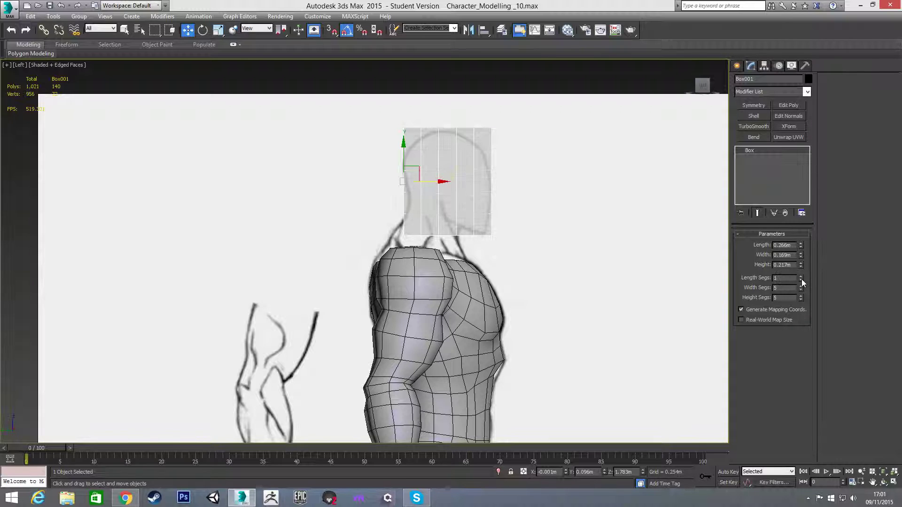
{"action": "right_click", "coordinate": [802, 297]}
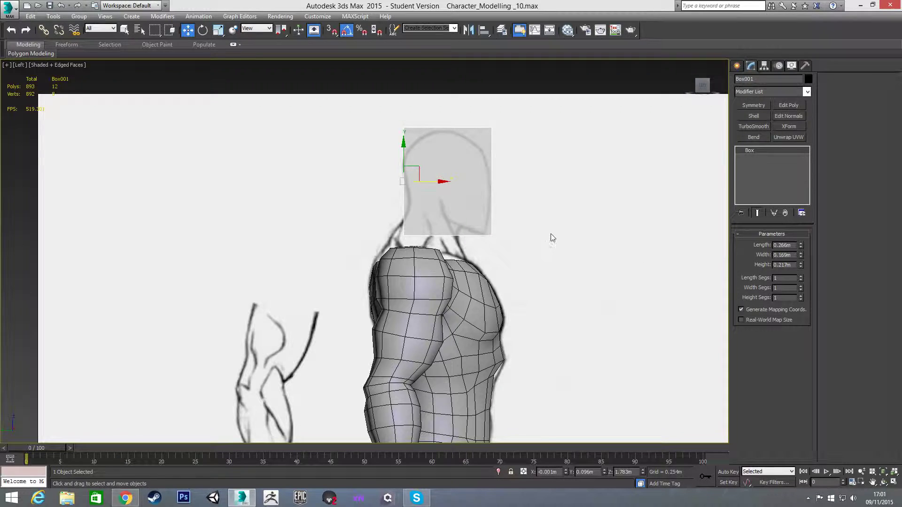
Step: In the front view, shift the box slightly sideways to centre it on the head drawing
{"action": "key", "text": "f"}
{"action": "middle_click_drag", "start_coordinate": [550, 238], "coordinate": [446, 314]}
{"action": "scroll", "coordinate": [446, 314], "scroll_direction": "down", "scroll_amount": 6}
{"action": "middle_click_drag", "start_coordinate": [448, 85], "coordinate": [461, 189]}
{"action": "scroll", "coordinate": [461, 190], "scroll_direction": "up", "scroll_amount": 6}
{"action": "scroll", "coordinate": [360, 211], "scroll_direction": "up", "scroll_amount": 4}
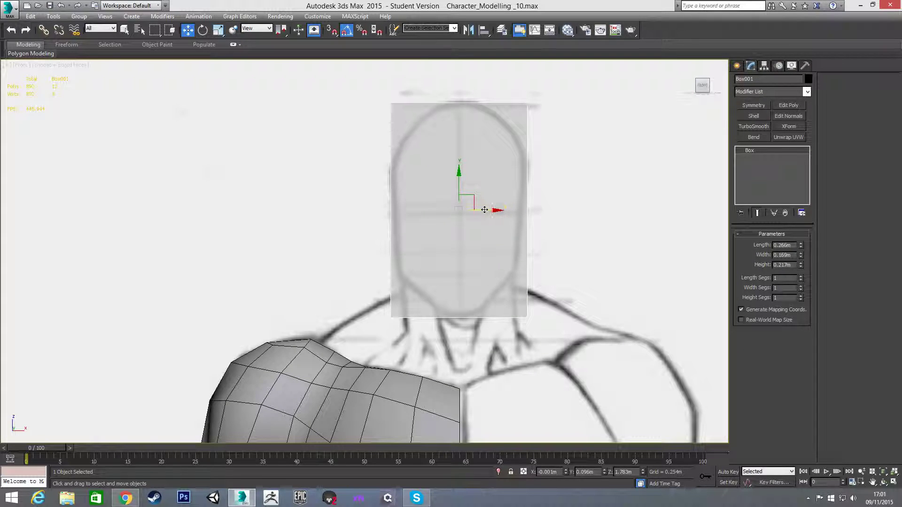
{"action": "left_click_drag", "start_coordinate": [484, 210], "coordinate": [455, 190]}
{"action": "scroll", "coordinate": [529, 213], "scroll_direction": "down", "scroll_amount": 2}
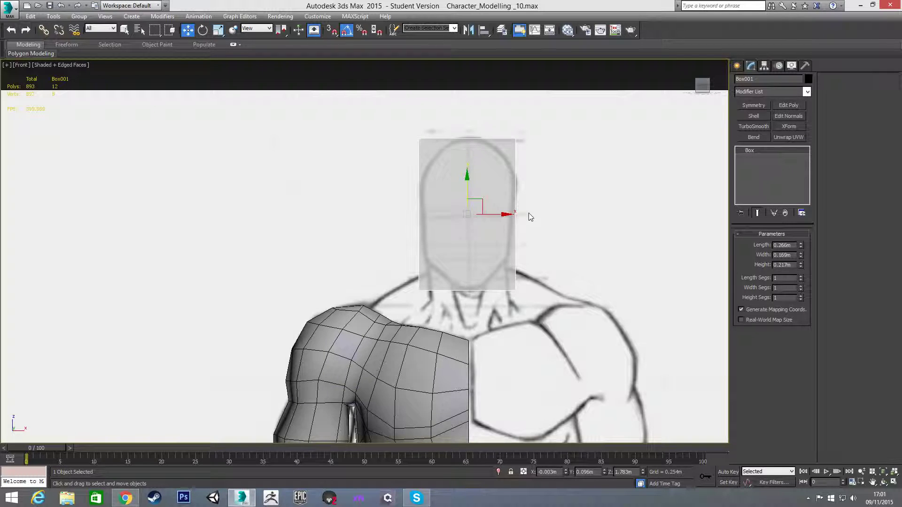
Step: Convert the head box to an Editable Poly
{"action": "right_click", "coordinate": [558, 233]}
{"action": "mouse_move", "coordinate": [610, 324]}
{"action": "left_click", "coordinate": [658, 331]}
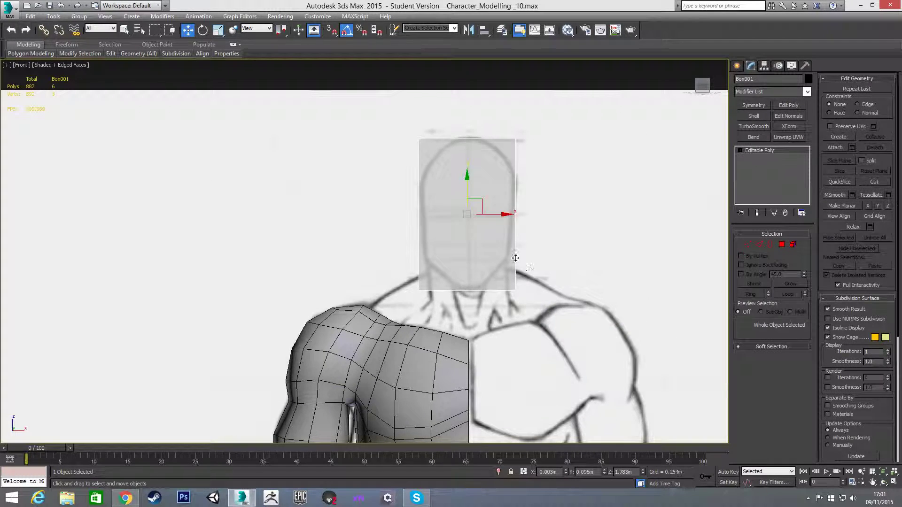
Step: In the left view, connect the box's four vertical edges to add a horizontal edge loop around its middle
{"action": "key", "text": "2"}
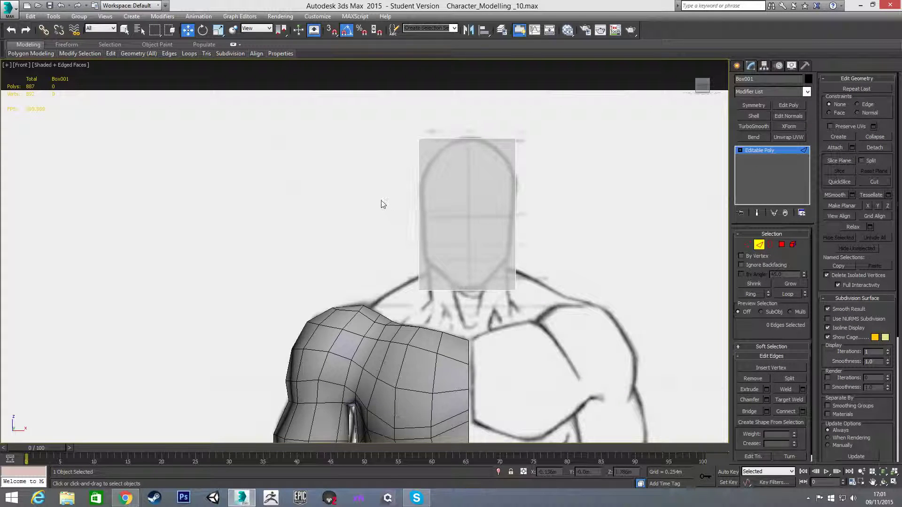
{"action": "key", "text": "l"}
{"action": "middle_click_drag", "start_coordinate": [401, 174], "coordinate": [353, 179]}
{"action": "scroll", "coordinate": [353, 179], "scroll_direction": "up", "scroll_amount": 3}
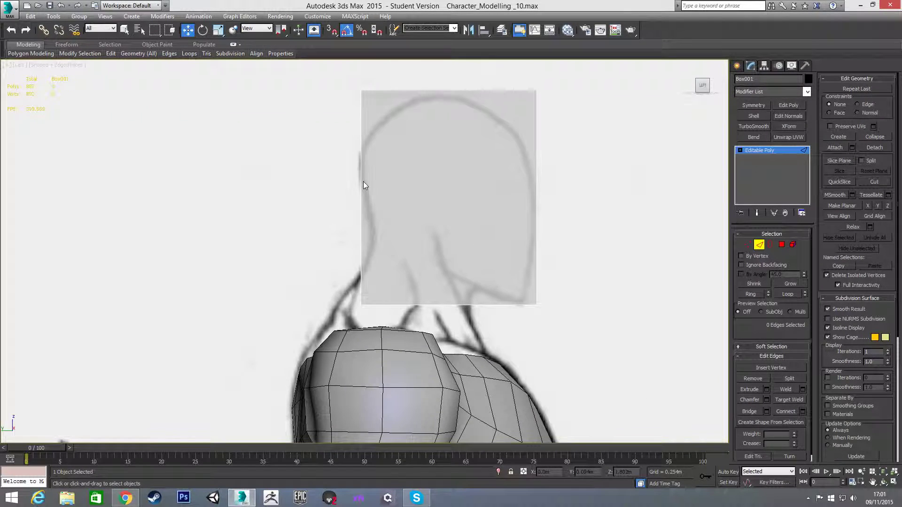
{"action": "scroll", "coordinate": [345, 179], "scroll_direction": "down", "scroll_amount": 3}
{"action": "left_click_drag", "start_coordinate": [333, 186], "coordinate": [515, 202]}
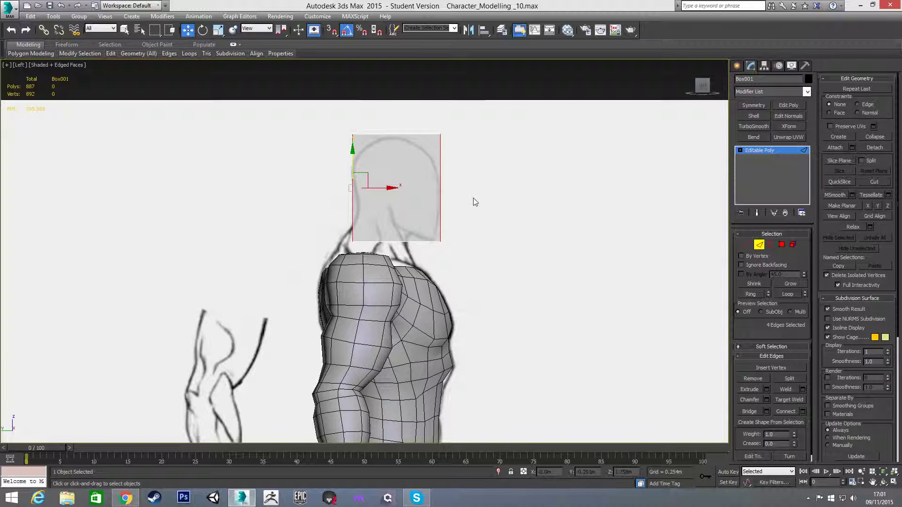
{"action": "key", "text": "ctrl+shift+e"}
{"action": "scroll", "coordinate": [395, 188], "scroll_direction": "up", "scroll_amount": 2}
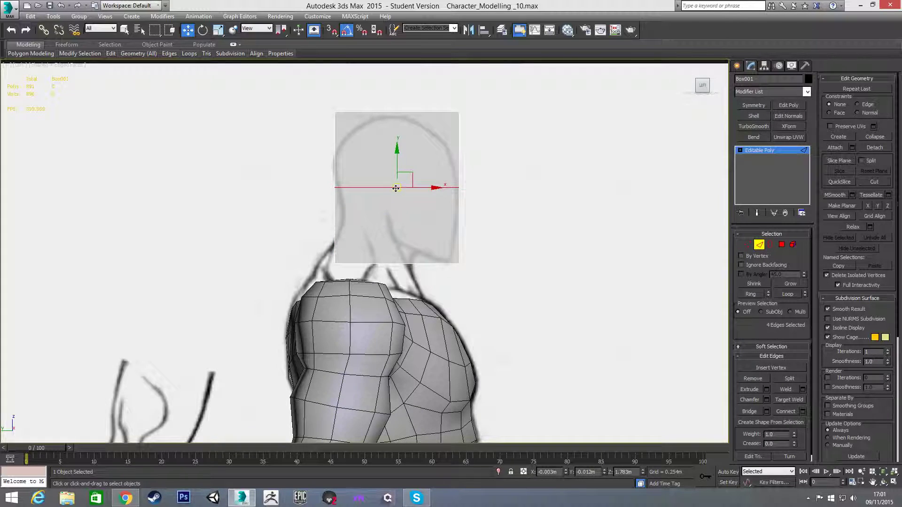
Step: Slant the horizontal loop by raising its back vertices and slightly lowering its front vertices along the head's side outline
{"action": "key", "text": "1"}
{"action": "left_click_drag", "start_coordinate": [318, 182], "coordinate": [350, 202]}
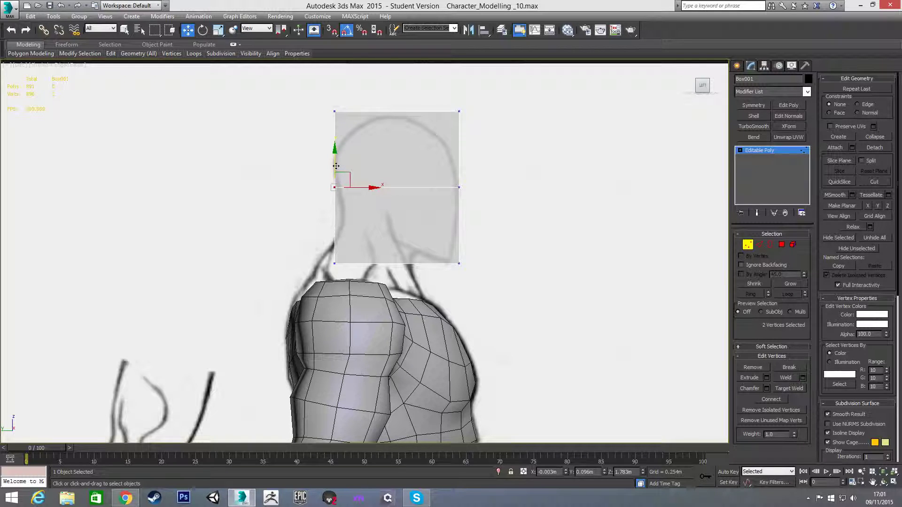
{"action": "left_click_drag", "start_coordinate": [336, 166], "coordinate": [335, 142]}
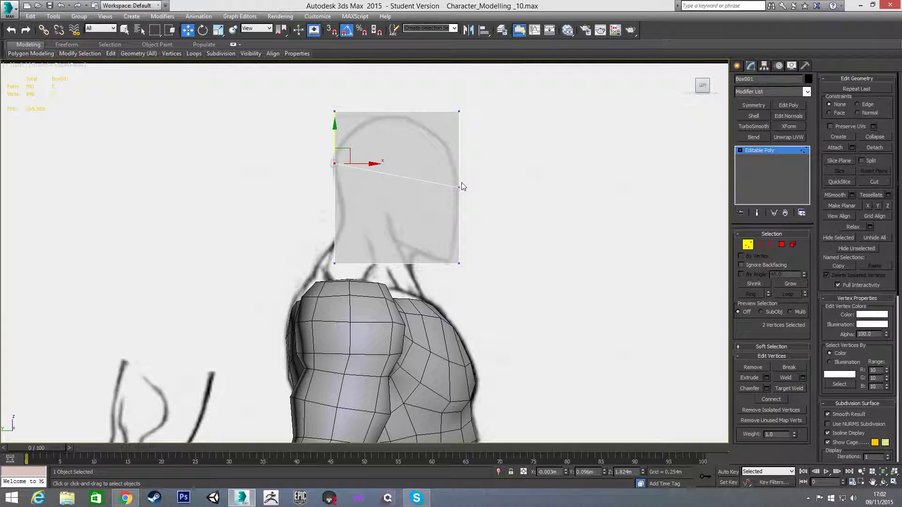
{"action": "left_click_drag", "start_coordinate": [462, 183], "coordinate": [453, 193]}
{"action": "left_click_drag", "start_coordinate": [459, 163], "coordinate": [459, 167]}
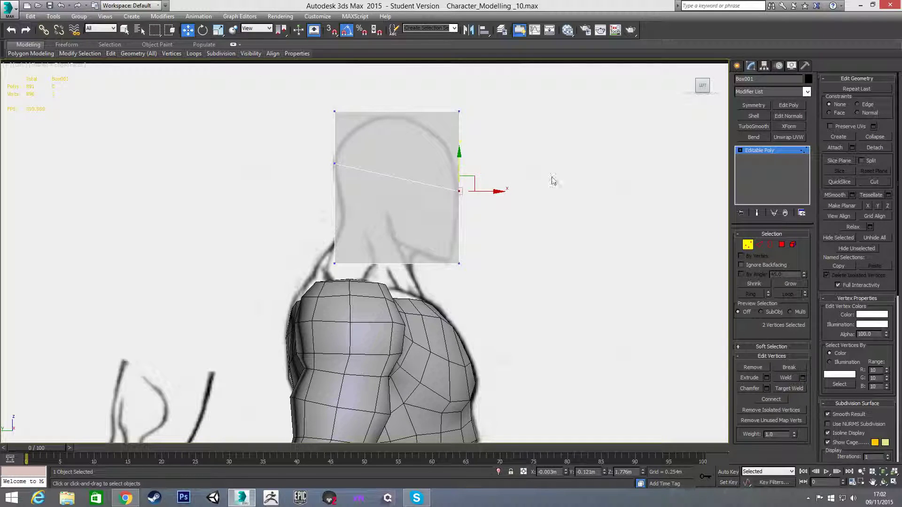
{"action": "left_click", "coordinate": [552, 181]}
Step: Connect the box's front-to-back edges to add a vertical edge loop midway between the face and the back of the head
{"action": "left_click_drag", "start_coordinate": [396, 94], "coordinate": [408, 276]}
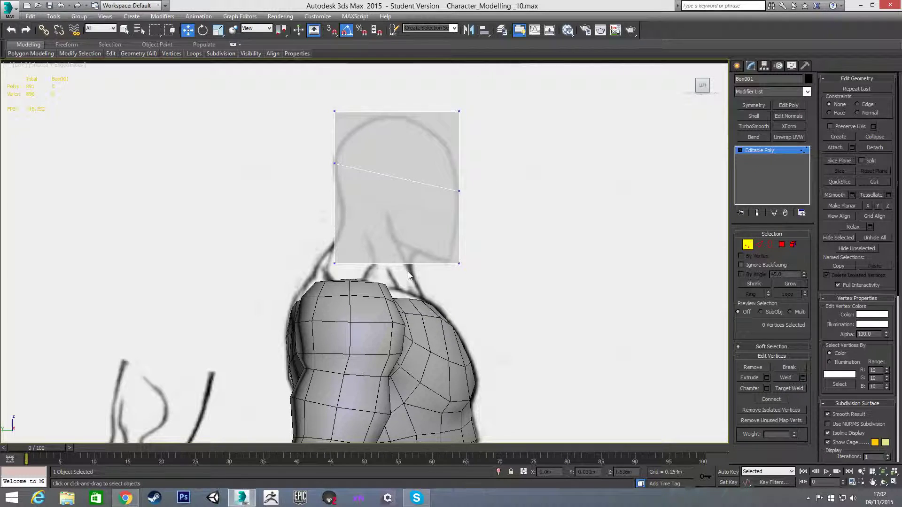
{"action": "key", "text": "2"}
{"action": "left_click_drag", "start_coordinate": [401, 107], "coordinate": [418, 272]}
{"action": "key", "text": "ctrl+shift+e"}
{"action": "left_click", "coordinate": [477, 191]}
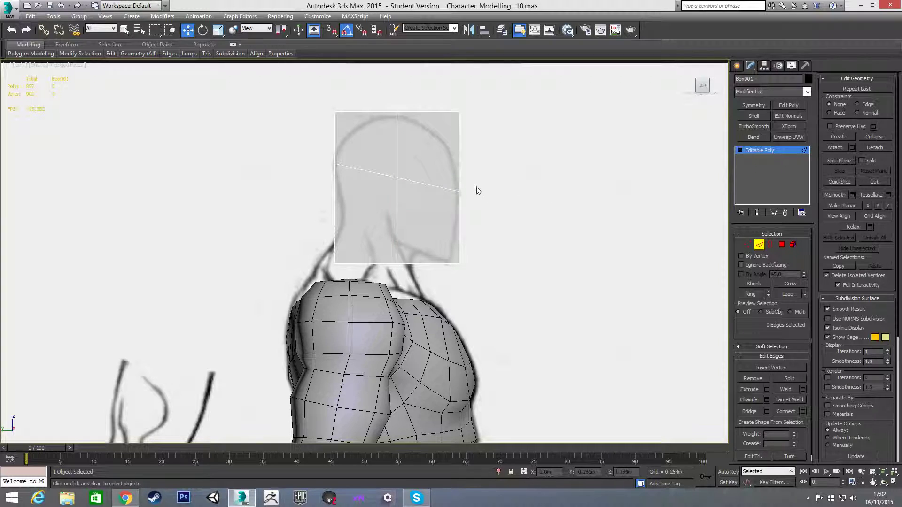
Step: Move the middle top and bottom vertices and the two back corner pairs onto the head's side outline
{"action": "key", "text": "1"}
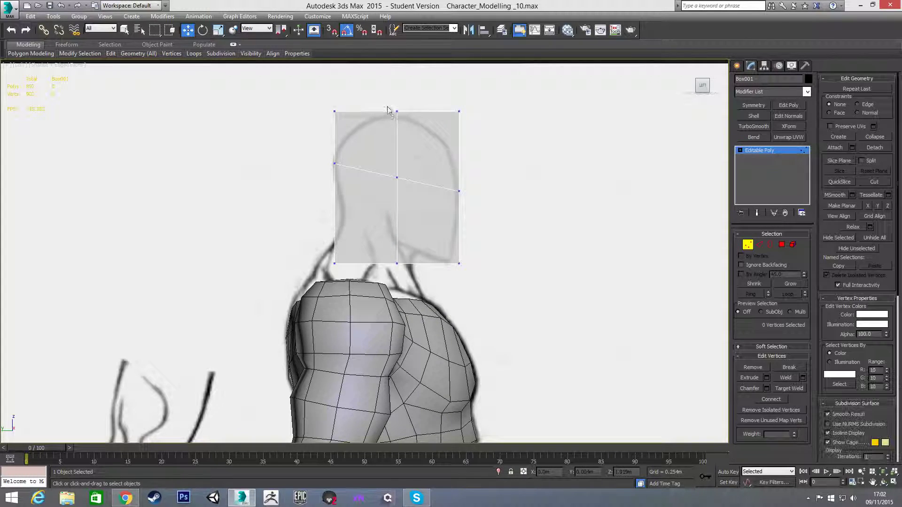
{"action": "left_click_drag", "start_coordinate": [389, 109], "coordinate": [406, 124]}
{"action": "left_click_drag", "start_coordinate": [397, 87], "coordinate": [398, 90]}
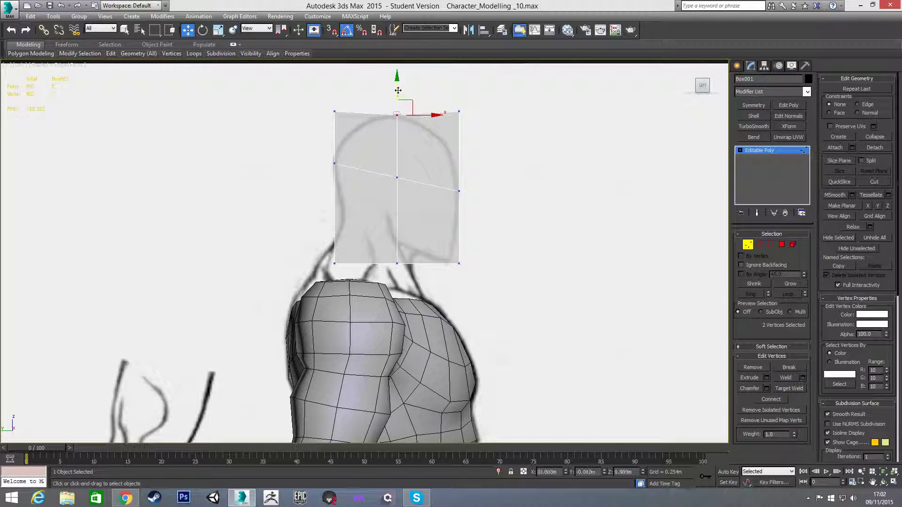
{"action": "left_click_drag", "start_coordinate": [407, 274], "coordinate": [405, 226]}
{"action": "left_click_drag", "start_coordinate": [324, 247], "coordinate": [355, 195]}
{"action": "left_click_drag", "start_coordinate": [328, 109], "coordinate": [368, 119]}
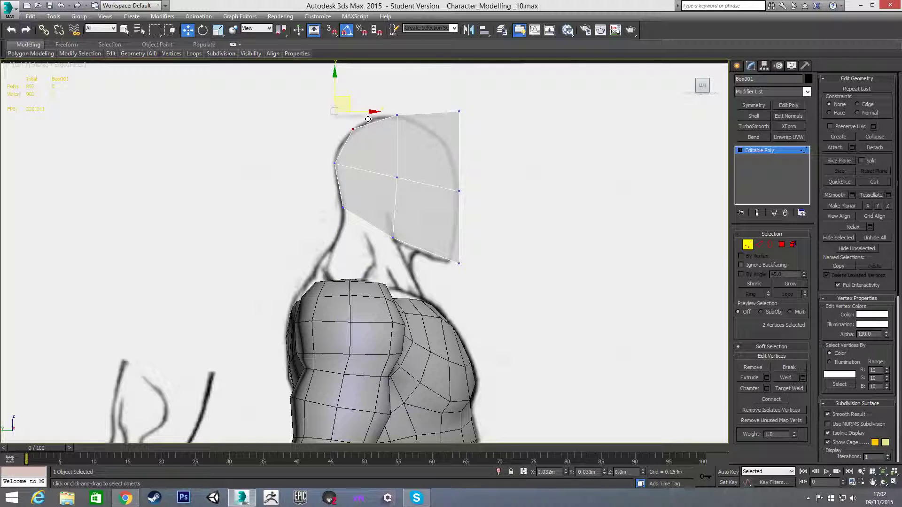
Step: Pull the front corner vertices at the forehead and chin onto the head's side outline
{"action": "left_click_drag", "start_coordinate": [449, 94], "coordinate": [471, 127]}
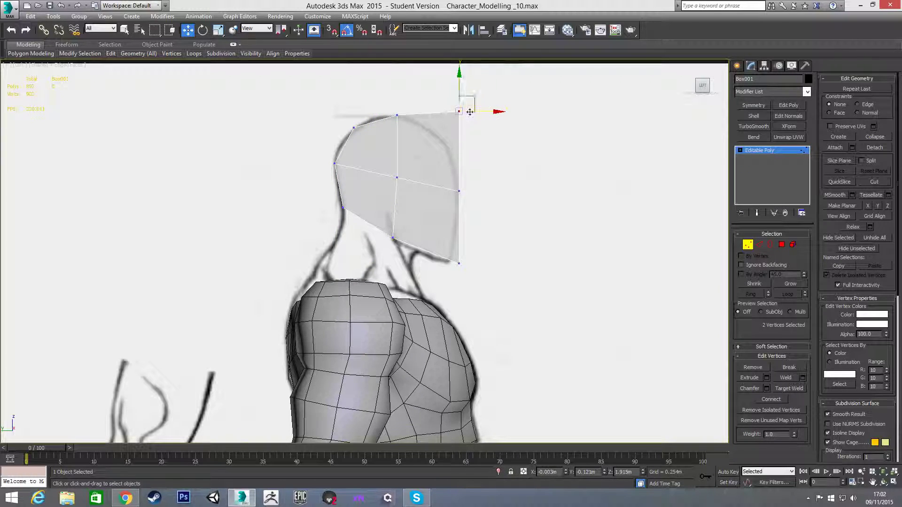
{"action": "left_click_drag", "start_coordinate": [474, 96], "coordinate": [457, 124]}
{"action": "left_click_drag", "start_coordinate": [442, 240], "coordinate": [455, 254]}
{"action": "left_click", "coordinate": [510, 244]}
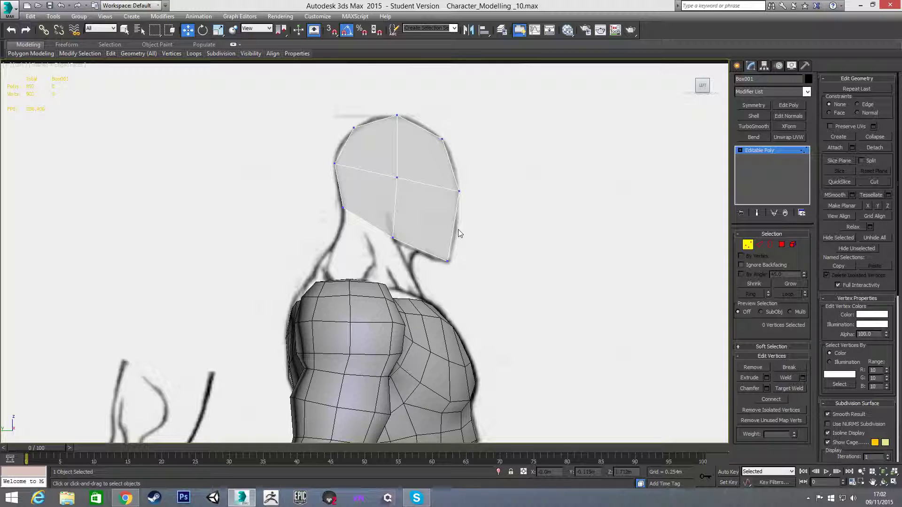
Step: In the front view, connect the head's crosswise edges to add a vertical edge loop down its centre
{"action": "key", "text": "f"}
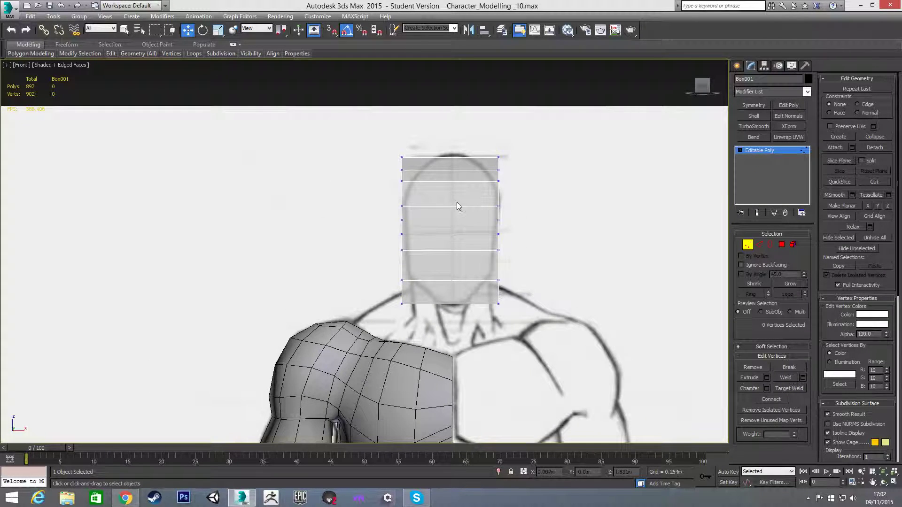
{"action": "key", "text": "2"}
{"action": "left_click_drag", "start_coordinate": [470, 323], "coordinate": [470, 322]}
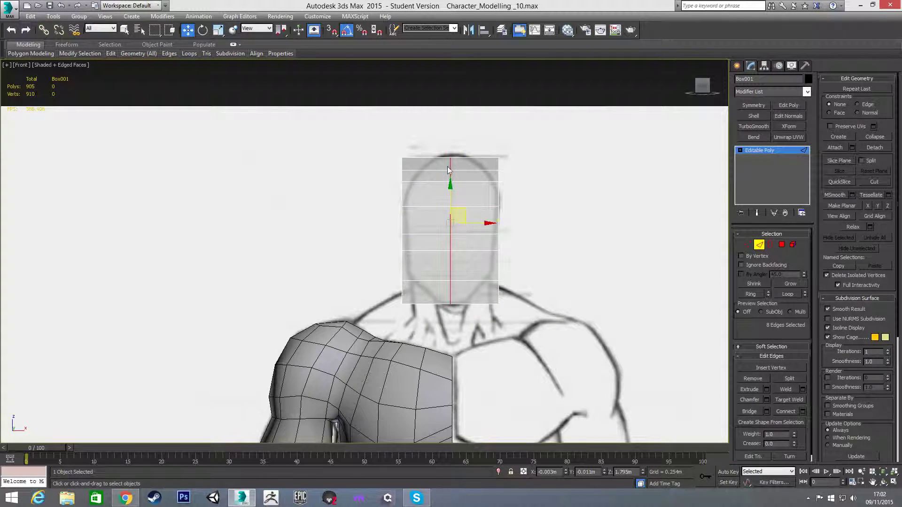
{"action": "key", "text": "ctrl+shift+e"}
Step: Delete the polygons on the side of the head away from the modelled half body
{"action": "key", "text": "4"}
{"action": "left_click_drag", "start_coordinate": [470, 148], "coordinate": [516, 323]}
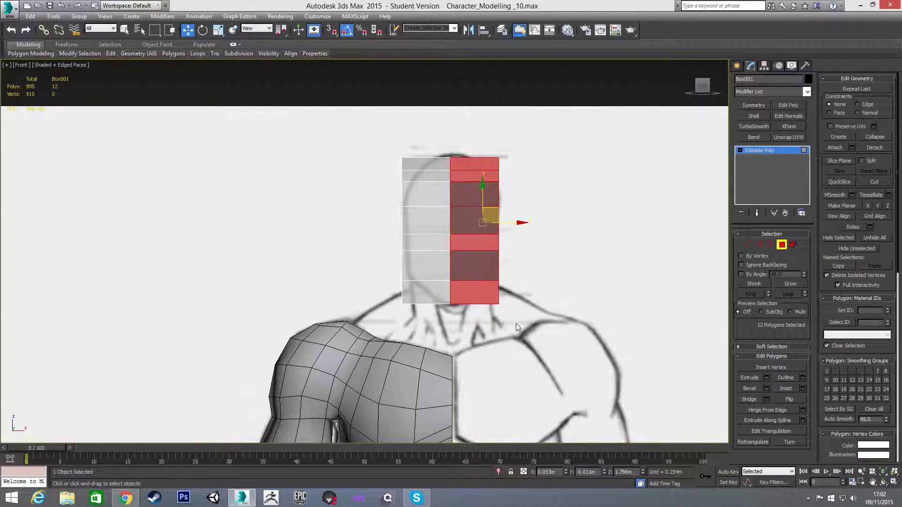
{"action": "key", "text": "Delete"}
{"action": "key", "text": "2"}
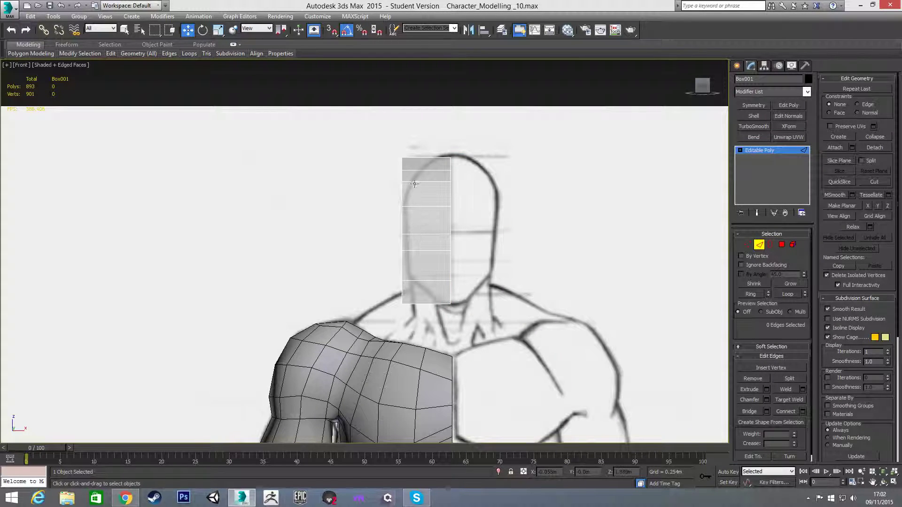
Step: In the front view, move the head's outer vertices at the crown, upper forehead and eye level inward onto the drawn outline
{"action": "key", "text": "1"}
{"action": "left_click_drag", "start_coordinate": [389, 149], "coordinate": [469, 162]}
{"action": "scroll", "coordinate": [412, 164], "scroll_direction": "up", "scroll_amount": 2}
{"action": "scroll", "coordinate": [468, 162], "scroll_direction": "up", "scroll_amount": 1}
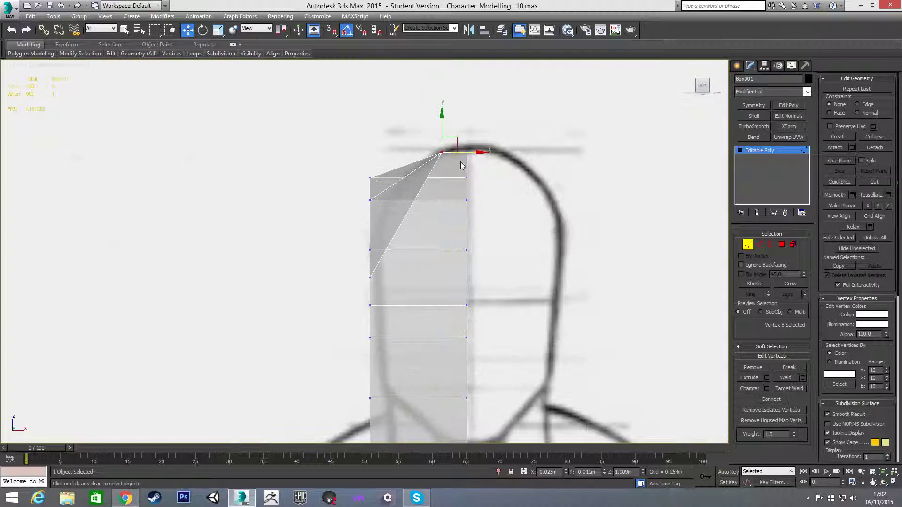
{"action": "left_click_drag", "start_coordinate": [369, 199], "coordinate": [390, 200]}
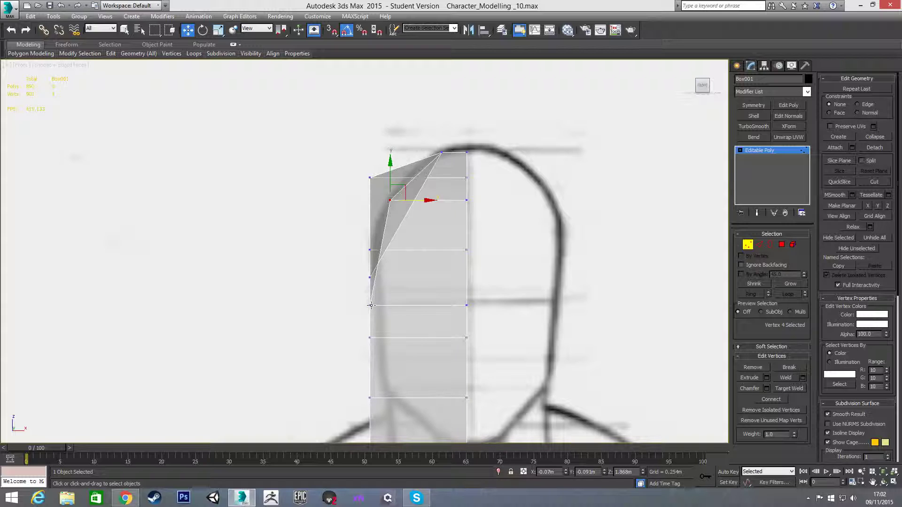
{"action": "left_click_drag", "start_coordinate": [373, 308], "coordinate": [384, 308]}
{"action": "scroll", "coordinate": [432, 236], "scroll_direction": "down", "scroll_amount": 2}
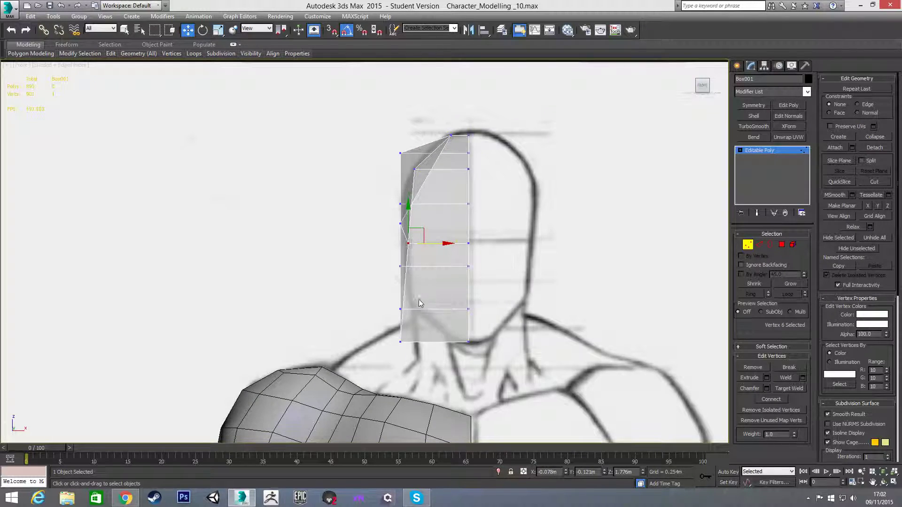
Step: Move the outer chin vertex in beside the centre line and the jaw corner vertex onto the head's front outline
{"action": "left_click_drag", "start_coordinate": [401, 340], "coordinate": [481, 340]}
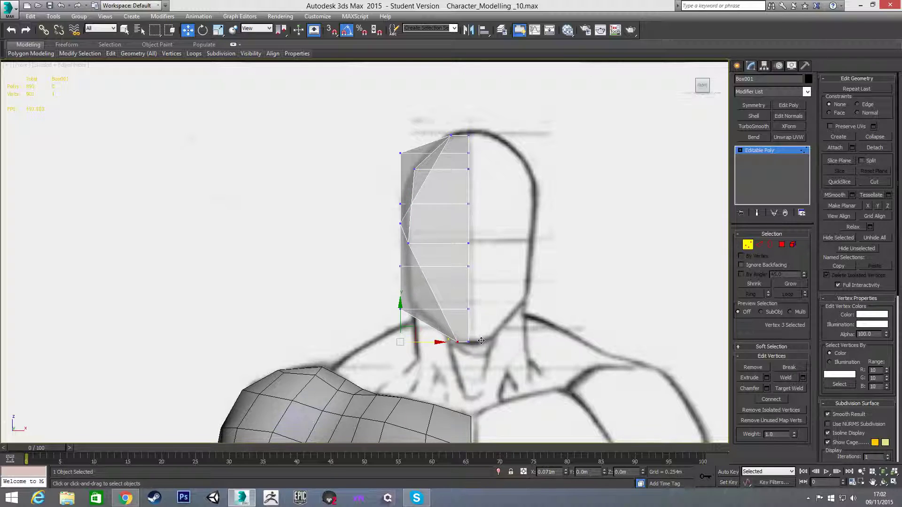
{"action": "left_click", "coordinate": [400, 309]}
{"action": "left_click_drag", "start_coordinate": [428, 311], "coordinate": [412, 289]}
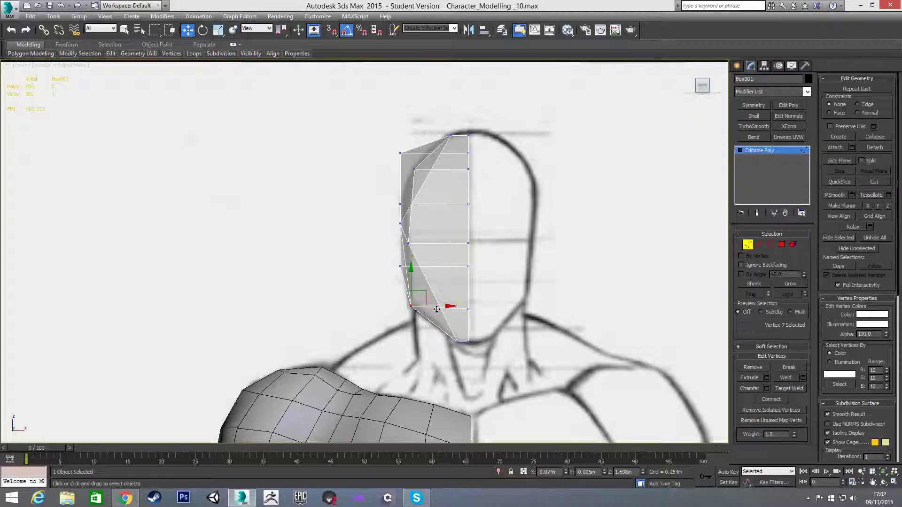
Step: Move the vertex in the middle of the head's side slightly inward onto the front outline
{"action": "left_click", "coordinate": [400, 266]}
{"action": "mouse_move", "coordinate": [402, 267]}
{"action": "middle_mouse_down", "text": "alt"}
{"action": "mouse_move", "coordinate": [461, 268]}
{"action": "mouse_move", "coordinate": [434, 244]}
{"action": "mouse_move", "coordinate": [427, 224]}
{"action": "middle_mouse_up", "text": "alt"}
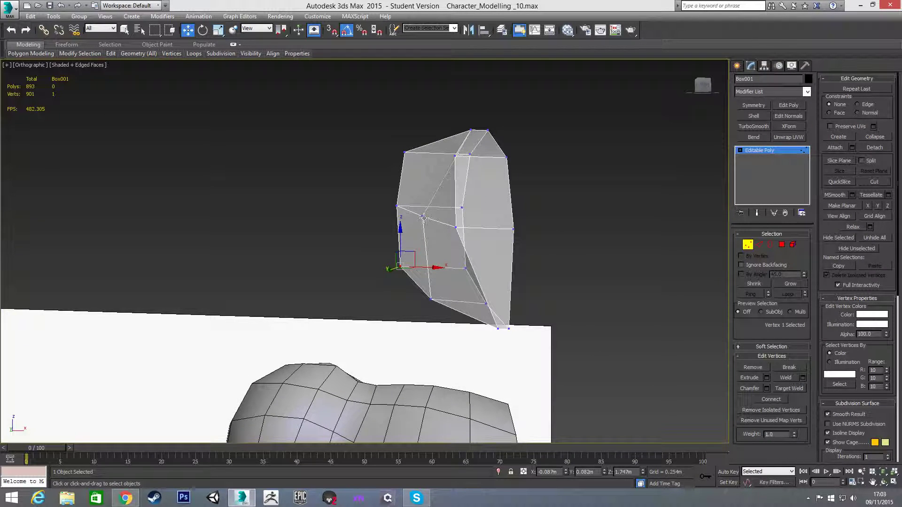
{"action": "left_click", "coordinate": [424, 218]}
{"action": "key", "text": "f"}
{"action": "scroll", "coordinate": [428, 240], "scroll_direction": "up", "scroll_amount": 5}
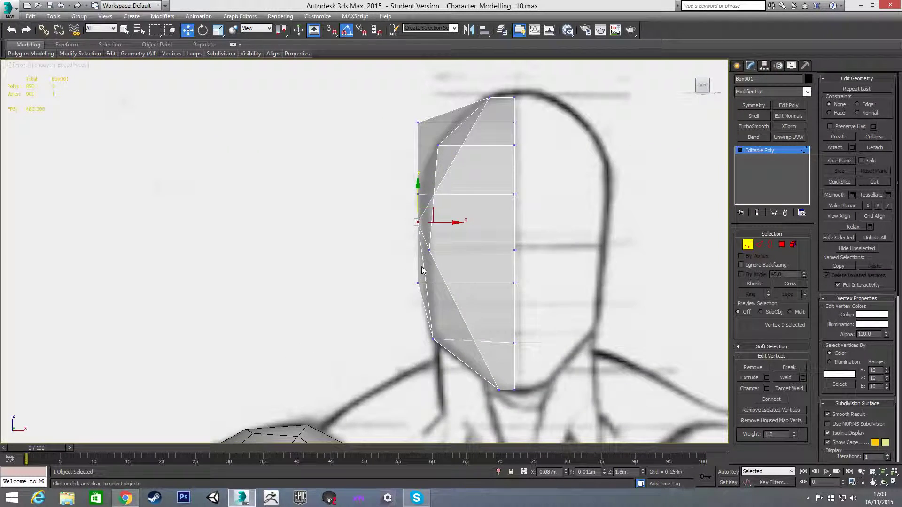
{"action": "scroll", "coordinate": [439, 236], "scroll_direction": "down", "scroll_amount": 5}
{"action": "scroll", "coordinate": [441, 250], "scroll_direction": "up", "scroll_amount": 2}
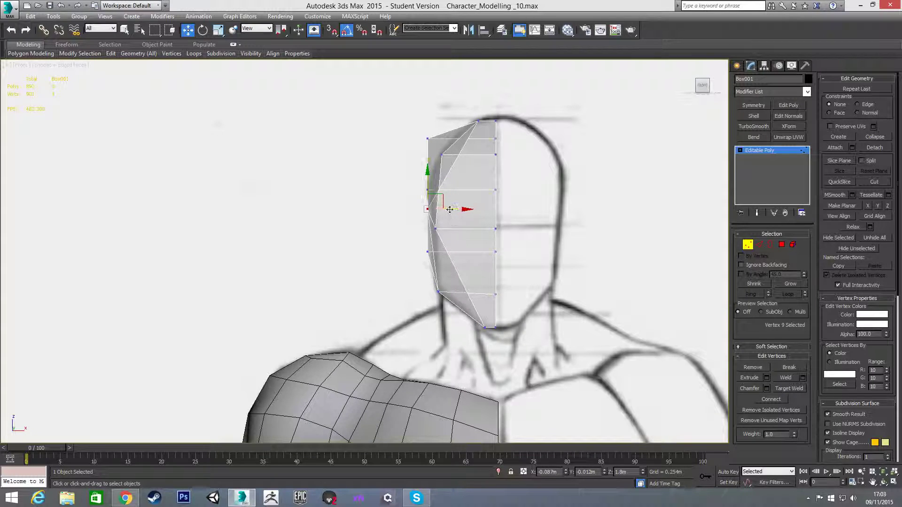
{"action": "mouse_move", "coordinate": [449, 210]}
{"action": "left_mouse_down"}
{"action": "mouse_move", "coordinate": [487, 210]}
{"action": "mouse_move", "coordinate": [453, 207]}
{"action": "left_mouse_up"}
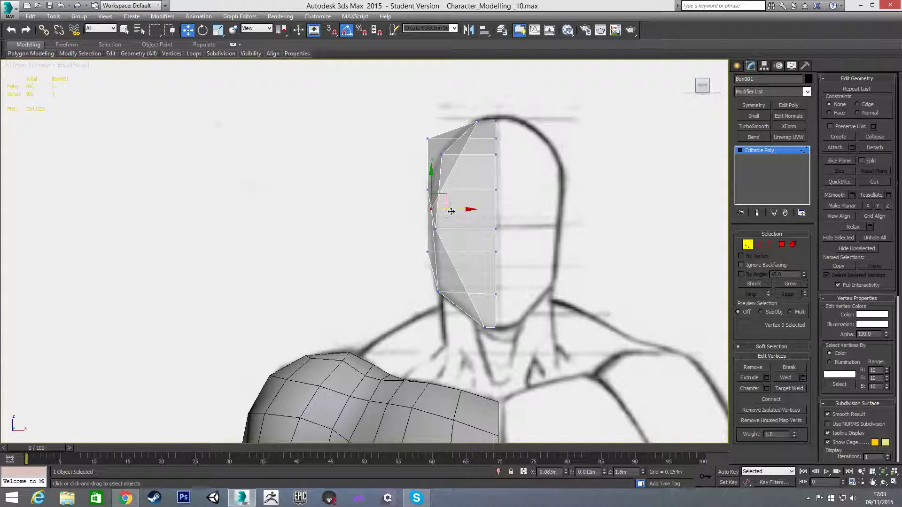
Step: Move the three outer vertices at the back of the head toward the centre, then spread the middle and lower ones slightly outward
{"action": "left_click", "coordinate": [427, 139]}
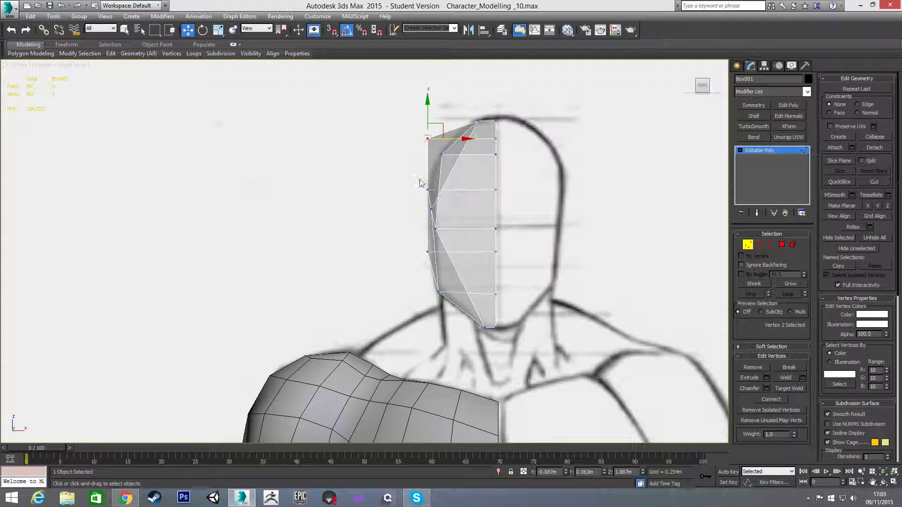
{"action": "left_click", "coordinate": [427, 190], "text": "ctrl"}
{"action": "left_click", "coordinate": [429, 251], "text": "ctrl"}
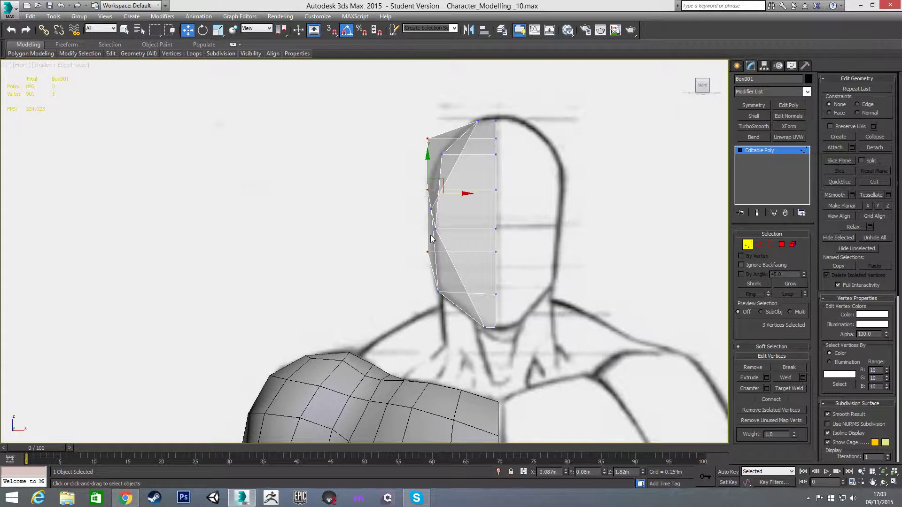
{"action": "middle_click_drag", "start_coordinate": [431, 237], "coordinate": [488, 249], "text": "alt"}
{"action": "key", "text": "f"}
{"action": "scroll", "coordinate": [463, 248], "scroll_direction": "up", "scroll_amount": 3}
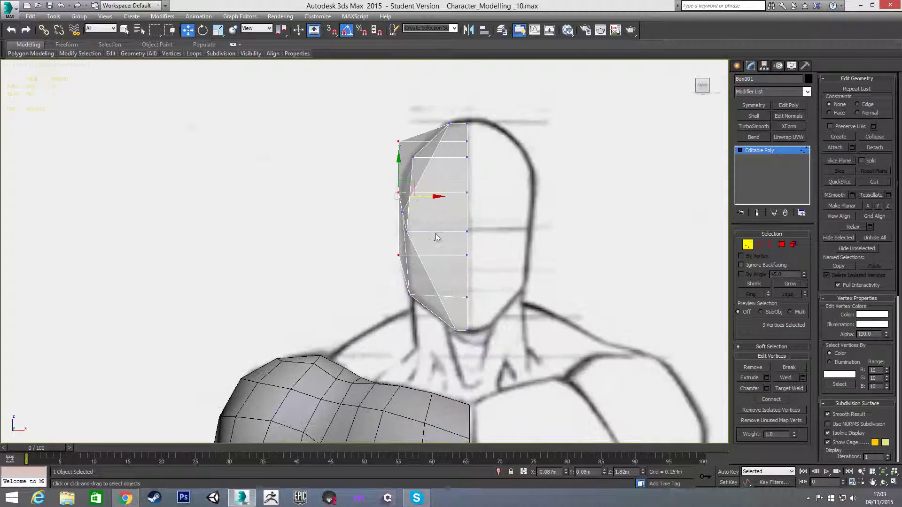
{"action": "left_click_drag", "start_coordinate": [423, 197], "coordinate": [461, 195]}
{"action": "left_click", "coordinate": [502, 216]}
{"action": "left_click", "coordinate": [442, 193]}
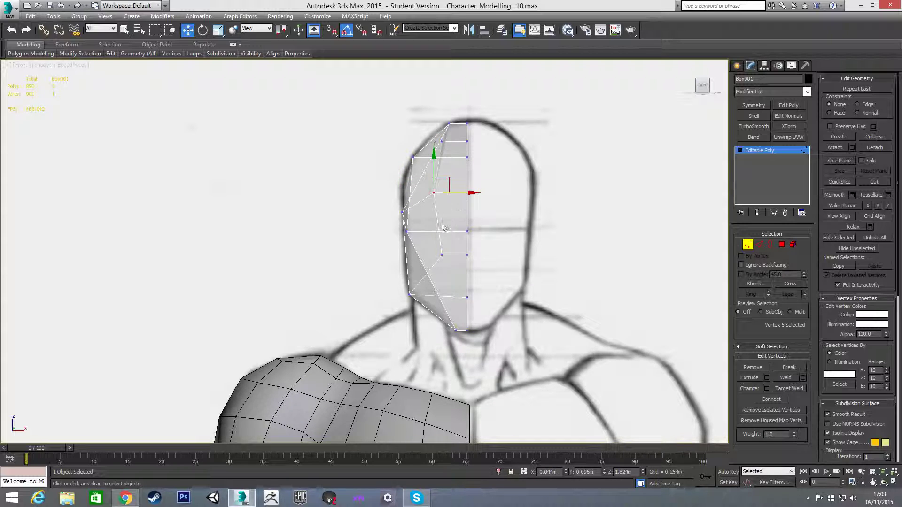
{"action": "left_click", "coordinate": [441, 255]}
{"action": "left_click_drag", "start_coordinate": [462, 257], "coordinate": [459, 257]}
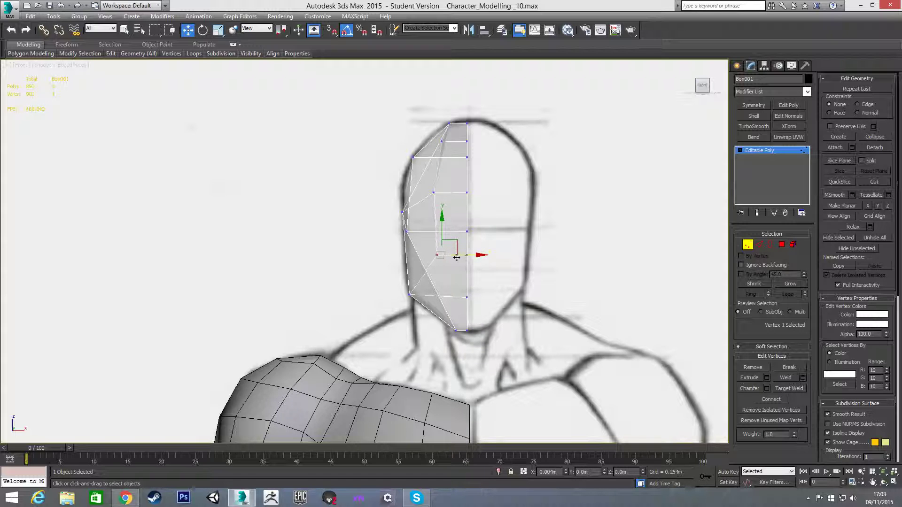
{"action": "left_click", "coordinate": [450, 287]}
Step: Move the outer forehead and eye-level vertices of the face toward the centre, nudging the eye-level one slightly further in
{"action": "middle_click_drag", "start_coordinate": [413, 241], "coordinate": [460, 254], "text": "alt"}
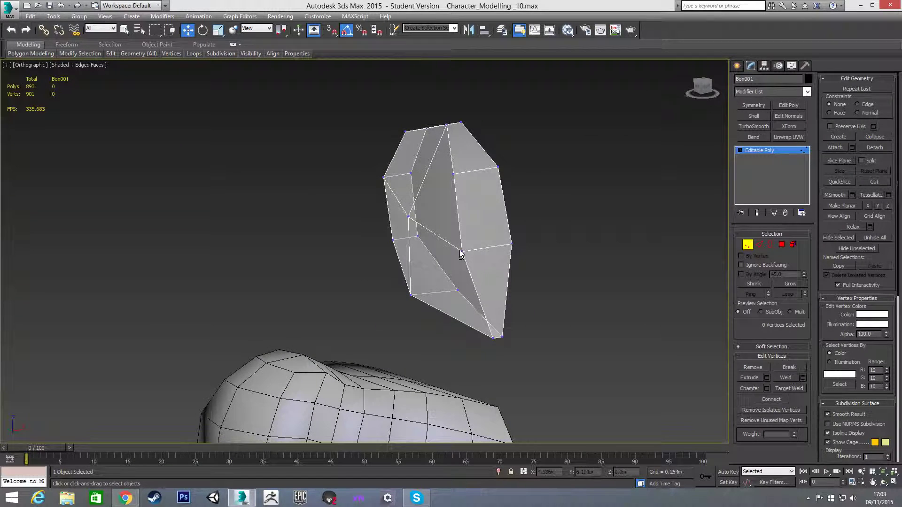
{"action": "left_click", "coordinate": [455, 174]}
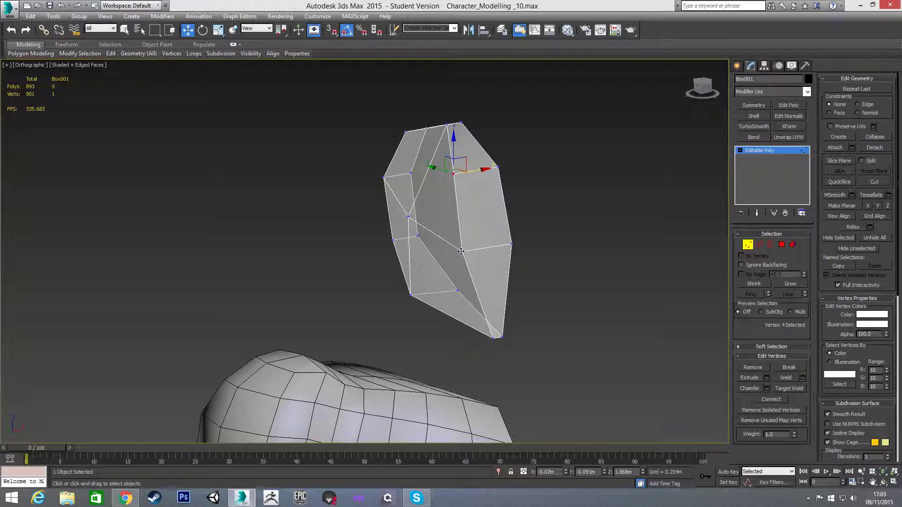
{"action": "key", "text": "f"}
{"action": "scroll", "coordinate": [449, 162], "scroll_direction": "up", "scroll_amount": 3}
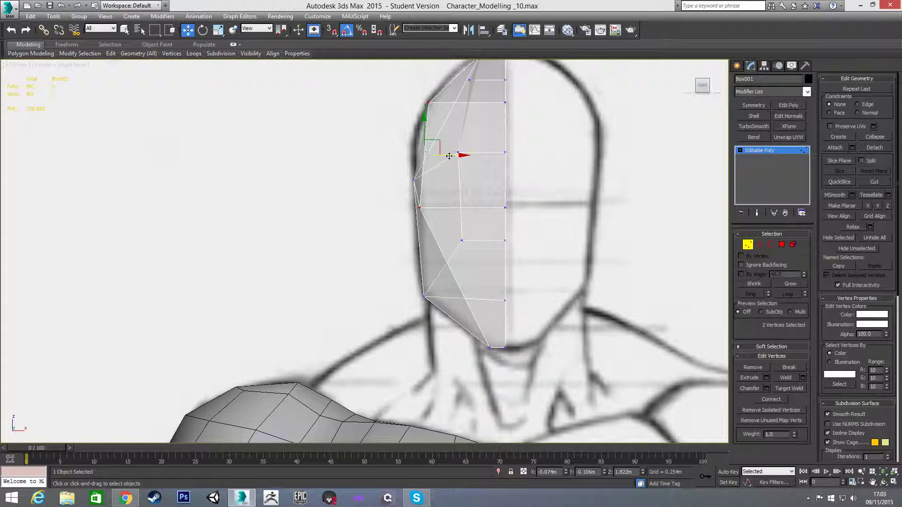
{"action": "left_click_drag", "start_coordinate": [449, 156], "coordinate": [491, 160]}
{"action": "left_click", "coordinate": [554, 211]}
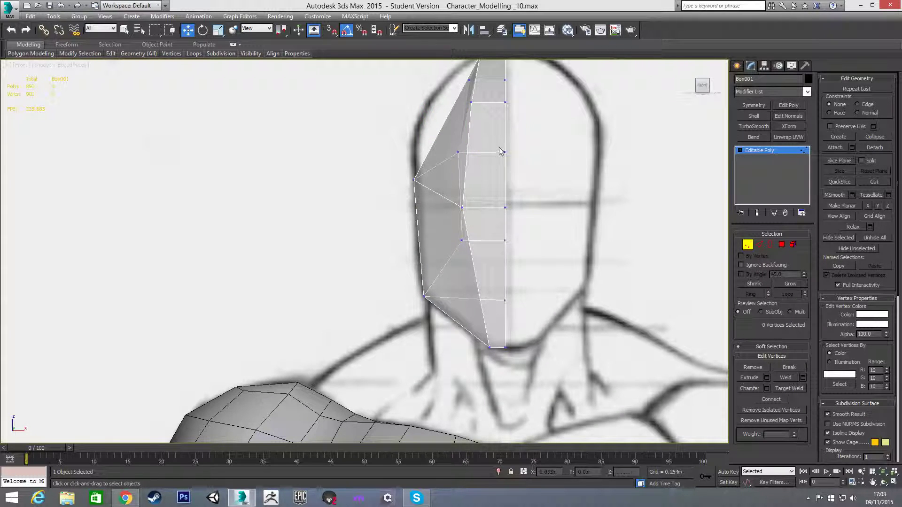
{"action": "scroll", "coordinate": [495, 169], "scroll_direction": "down", "scroll_amount": 2}
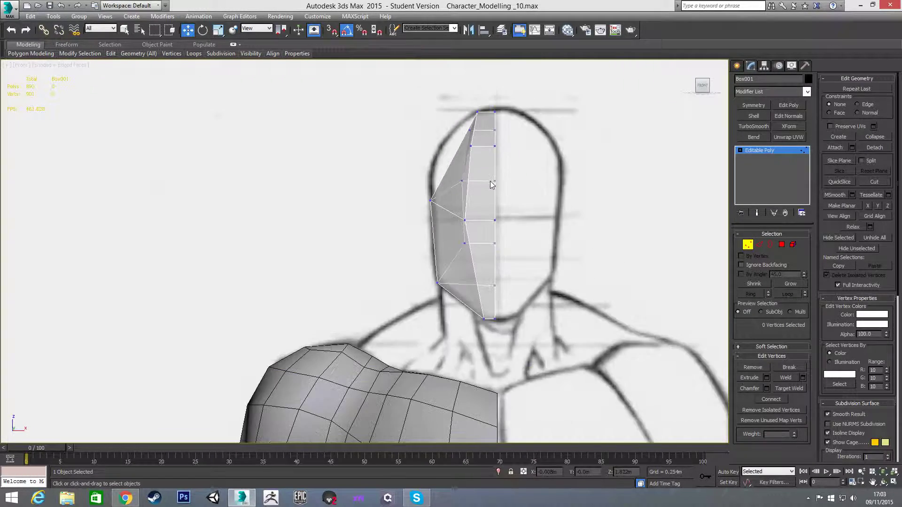
{"action": "left_click", "coordinate": [464, 222]}
{"action": "left_click_drag", "start_coordinate": [488, 223], "coordinate": [492, 223]}
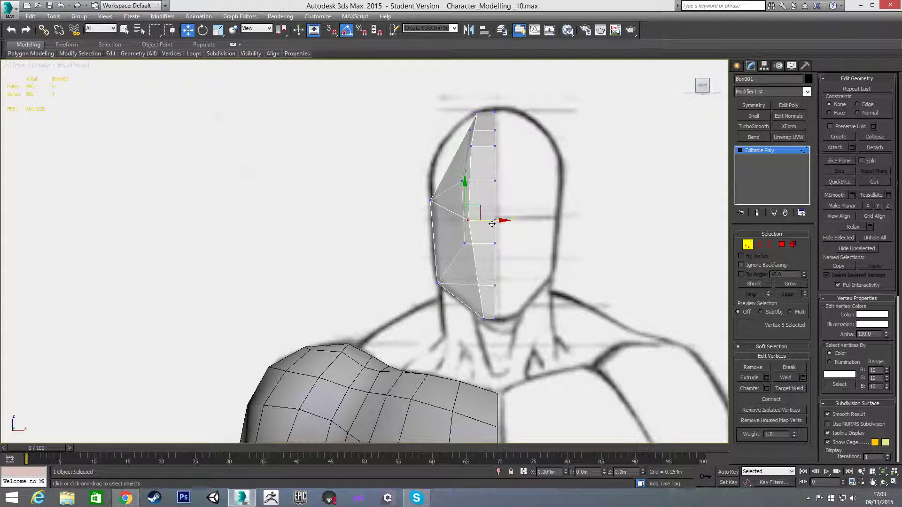
{"action": "left_click", "coordinate": [513, 238]}
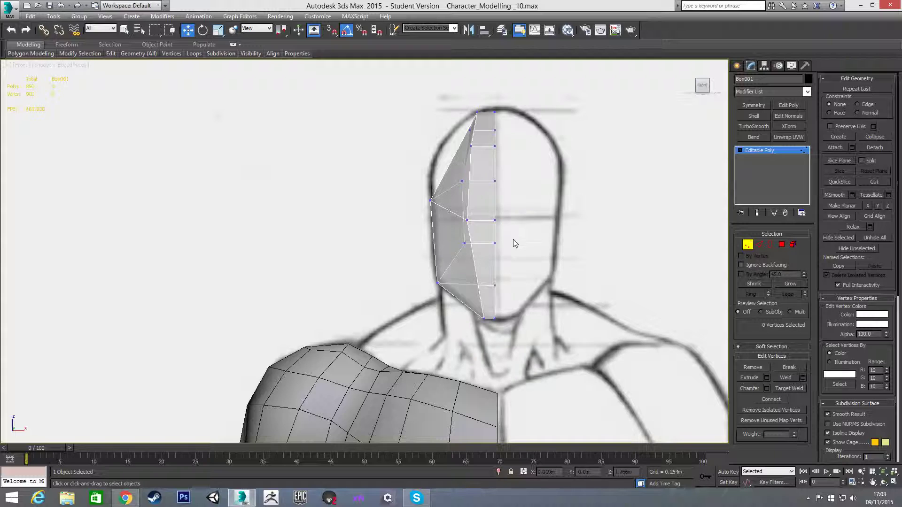
Step: In the left view, connect the lengthwise edges of the head's rear half to add a vertical edge loop
{"action": "key", "text": "2"}
{"action": "mouse_move", "coordinate": [513, 238]}
{"action": "middle_mouse_down", "text": "alt"}
{"action": "mouse_move", "coordinate": [519, 254]}
{"action": "mouse_move", "coordinate": [541, 245]}
{"action": "middle_mouse_up", "text": "alt"}
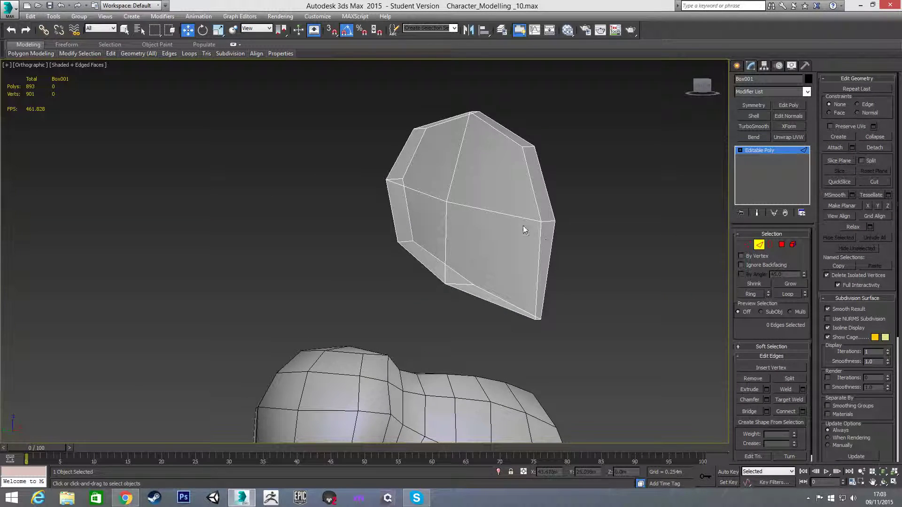
{"action": "key", "text": "l"}
{"action": "left_click_drag", "start_coordinate": [354, 122], "coordinate": [354, 283]}
{"action": "key", "text": "ctrl+shift+e"}
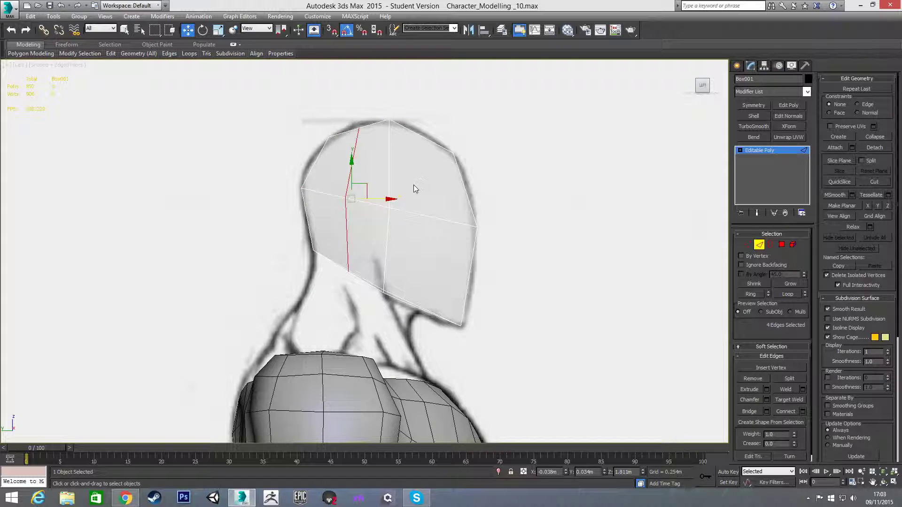
Step: Fit the rear loop's top and bottom vertices to the side outline, and lower its middle vertex and the neighbouring mid-side vertex
{"action": "key", "text": "1"}
{"action": "left_click_drag", "start_coordinate": [352, 123], "coordinate": [366, 139]}
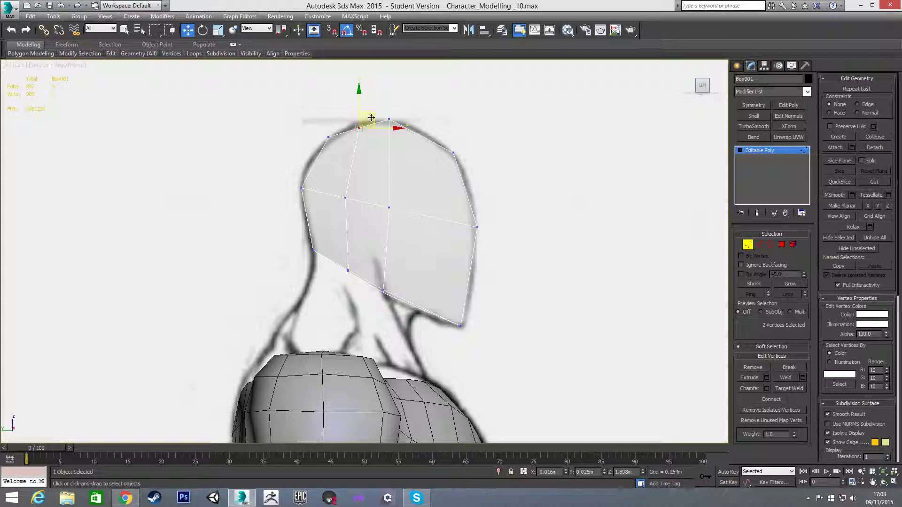
{"action": "mouse_move", "coordinate": [342, 265]}
{"action": "left_mouse_down"}
{"action": "mouse_move", "coordinate": [357, 280]}
{"action": "mouse_move", "coordinate": [348, 249]}
{"action": "left_mouse_up"}
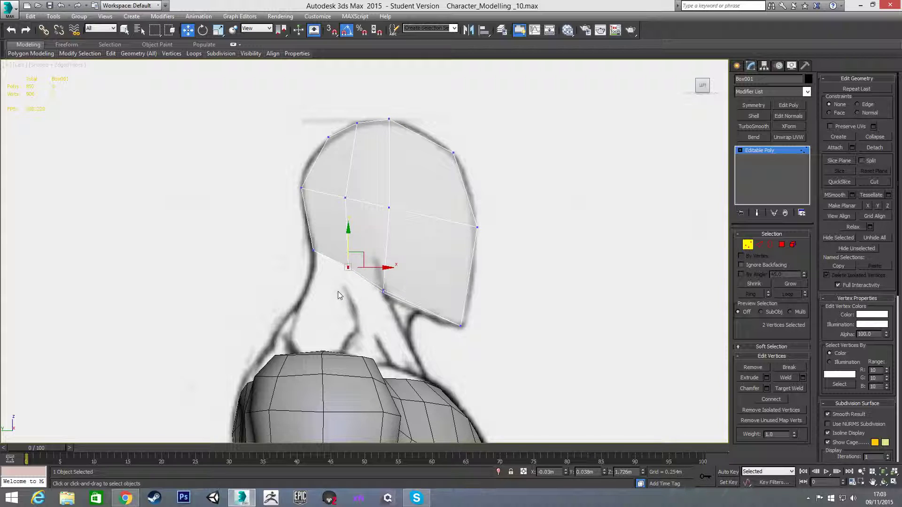
{"action": "left_click", "coordinate": [334, 229]}
{"action": "left_click", "coordinate": [346, 199]}
{"action": "left_click_drag", "start_coordinate": [347, 199], "coordinate": [344, 204]}
{"action": "left_click", "coordinate": [389, 208]}
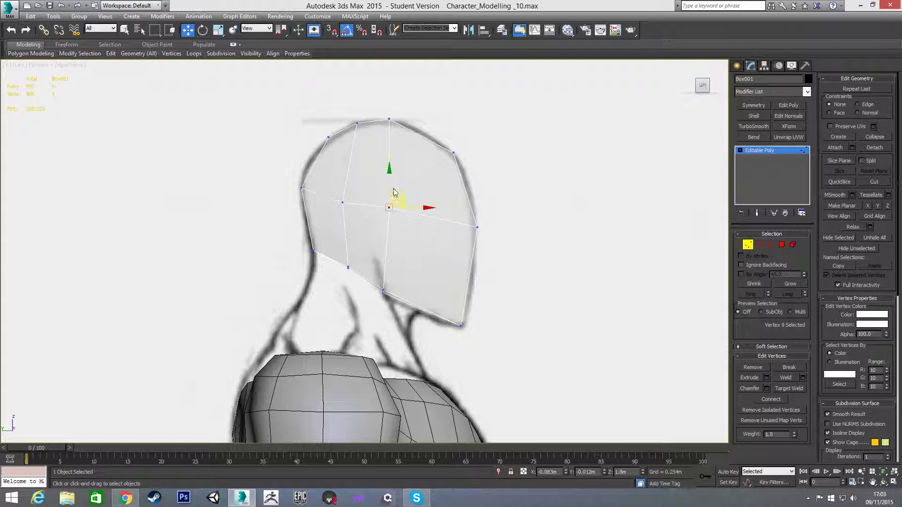
{"action": "left_click_drag", "start_coordinate": [390, 182], "coordinate": [390, 190]}
{"action": "left_click", "coordinate": [421, 269]}
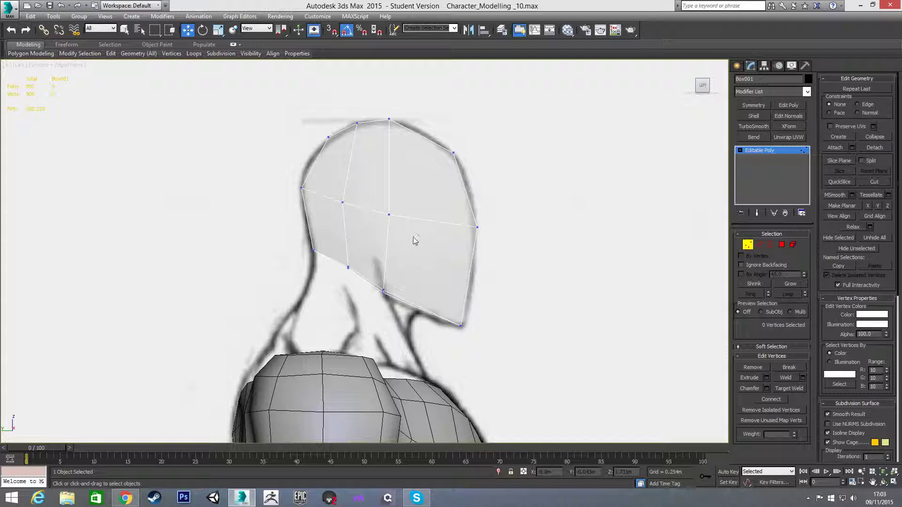
Step: Connect the lengthwise edges of the head's front half into a vertical loop and fit its top and bottom vertices to the side outline
{"action": "key", "text": "2"}
{"action": "left_click_drag", "start_coordinate": [414, 118], "coordinate": [434, 336]}
{"action": "key", "text": "ctrl+shift+e"}
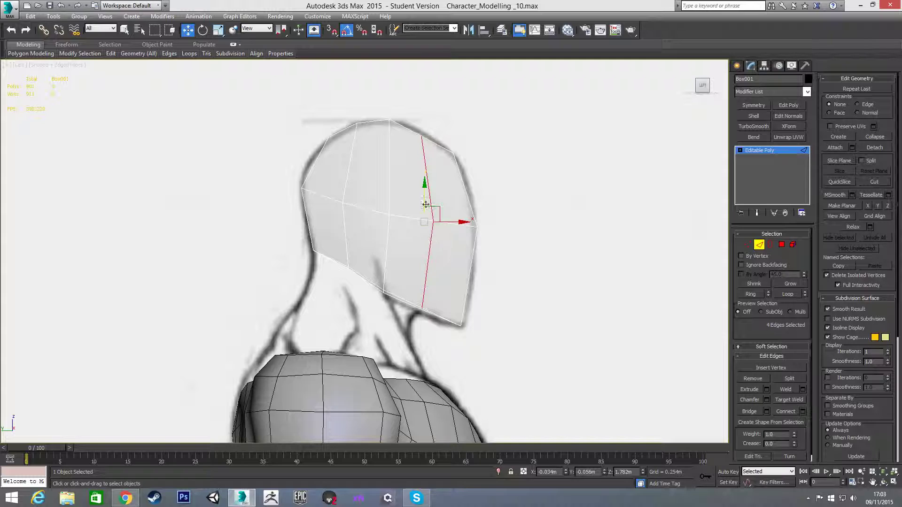
{"action": "key", "text": "1"}
{"action": "left_click_drag", "start_coordinate": [412, 128], "coordinate": [433, 116]}
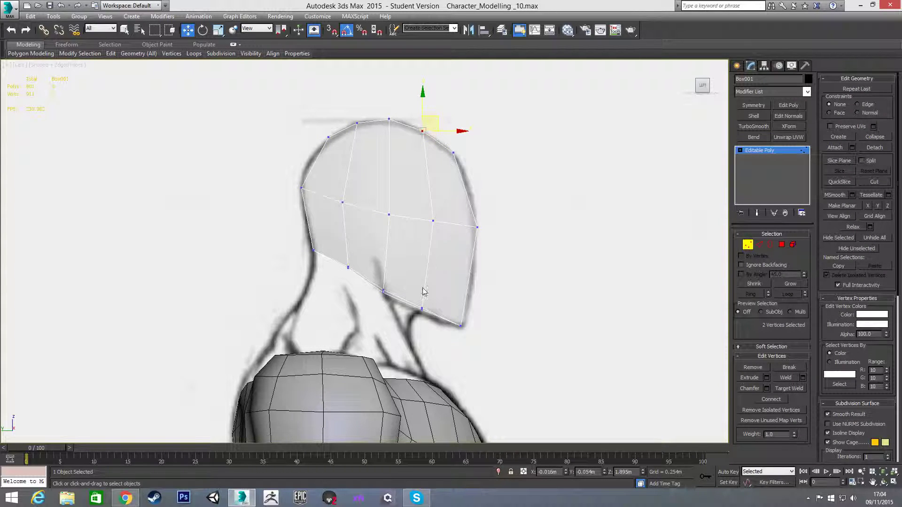
{"action": "left_click_drag", "start_coordinate": [429, 320], "coordinate": [431, 321]}
{"action": "left_click_drag", "start_coordinate": [422, 284], "coordinate": [421, 288]}
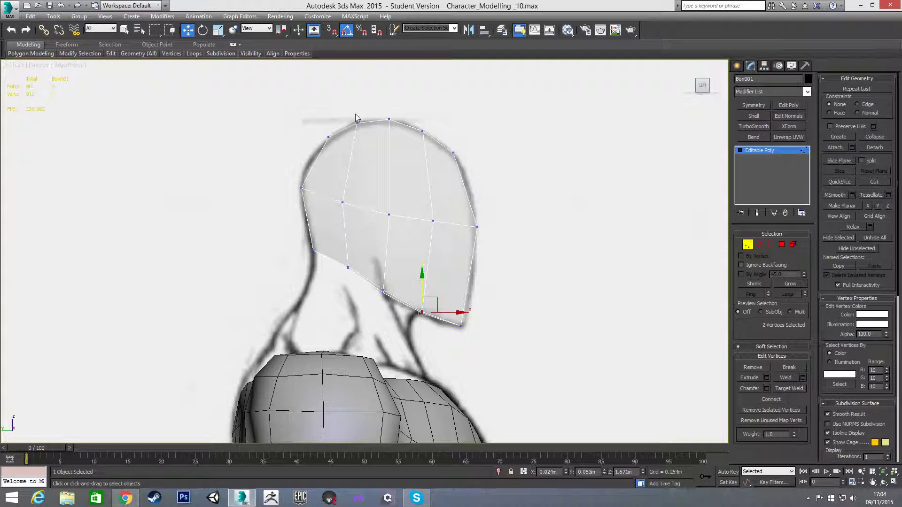
Step: In the top view, move the rear loop's three outer vertices outward and slightly back to round the head, leaving its centre-line vertices out
{"action": "left_click_drag", "start_coordinate": [361, 137], "coordinate": [361, 137]}
{"action": "left_click", "coordinate": [343, 203], "text": "ctrl"}
{"action": "left_click", "coordinate": [347, 267], "text": "ctrl"}
{"action": "mouse_move", "coordinate": [363, 256]}
{"action": "middle_mouse_down", "text": "alt"}
{"action": "mouse_move", "coordinate": [419, 283]}
{"action": "mouse_move", "coordinate": [371, 270]}
{"action": "mouse_move", "coordinate": [262, 292]}
{"action": "middle_mouse_up", "text": "alt"}
{"action": "left_click", "coordinate": [330, 266], "text": "alt"}
{"action": "key", "text": "t"}
{"action": "key", "text": "z"}
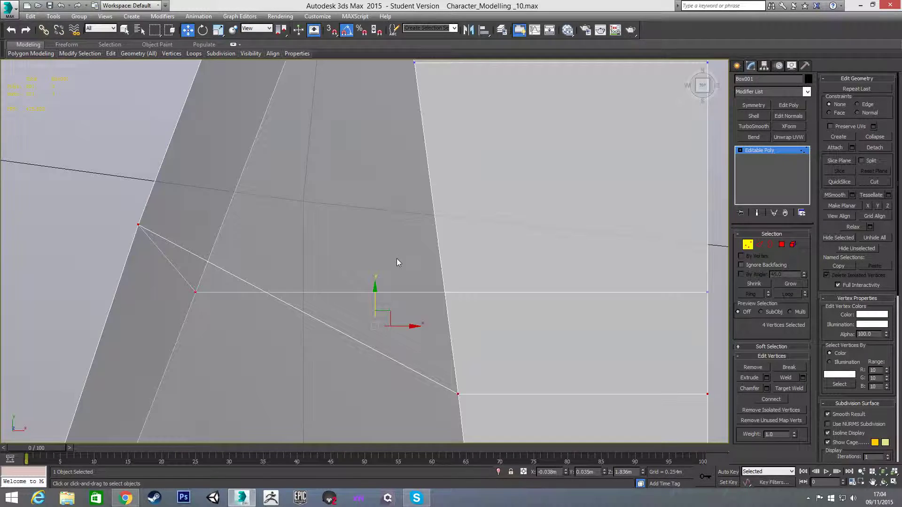
{"action": "middle_click_drag", "start_coordinate": [369, 230], "coordinate": [358, 267]}
{"action": "scroll", "coordinate": [358, 267], "scroll_direction": "down", "scroll_amount": 3}
{"action": "middle_click_drag", "start_coordinate": [332, 318], "coordinate": [364, 275]}
{"action": "scroll", "coordinate": [364, 274], "scroll_direction": "down", "scroll_amount": 2}
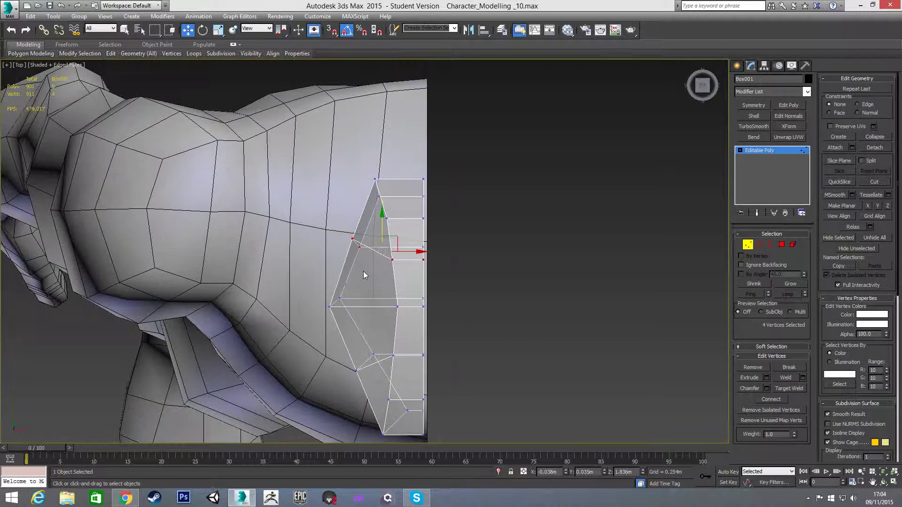
{"action": "left_click_drag", "start_coordinate": [396, 240], "coordinate": [384, 235]}
{"action": "key", "text": "ctrl+z"}
{"action": "key", "text": "ctrl+z"}
{"action": "left_click_drag", "start_coordinate": [382, 237], "coordinate": [366, 234]}
Step: Move the front loop's three outer vertices outward and slightly toward the face to round the cheek side in the top view
{"action": "middle_click_drag", "start_coordinate": [371, 318], "coordinate": [388, 234]}
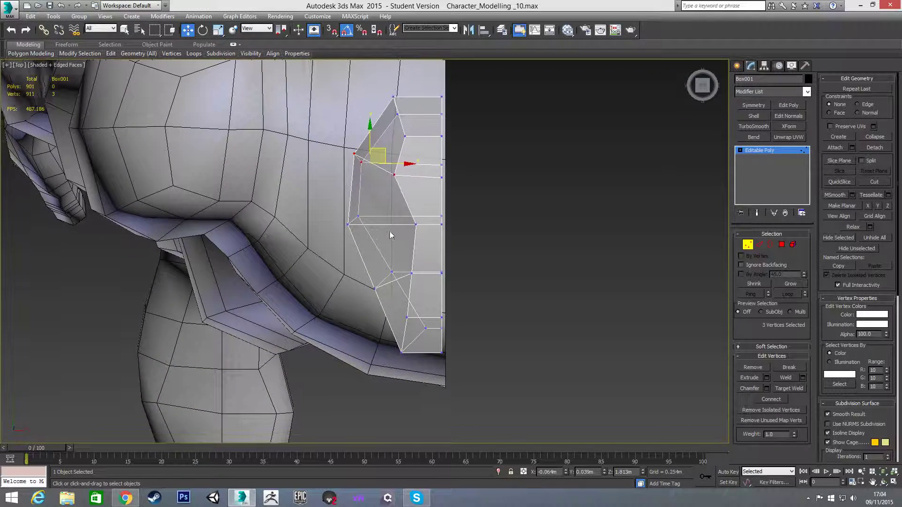
{"action": "scroll", "coordinate": [390, 234], "scroll_direction": "down", "scroll_amount": 2}
{"action": "scroll", "coordinate": [388, 269], "scroll_direction": "up", "scroll_amount": 2}
{"action": "left_click_drag", "start_coordinate": [367, 248], "coordinate": [429, 283]}
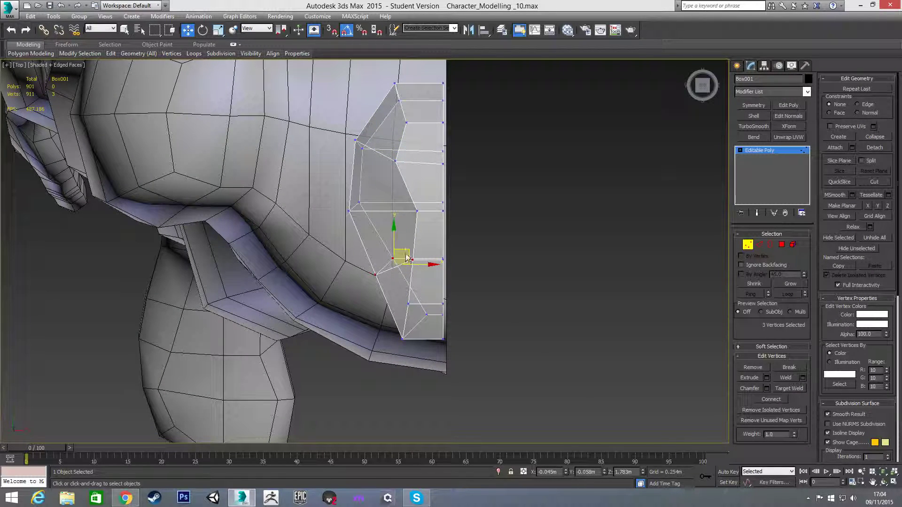
{"action": "left_click_drag", "start_coordinate": [405, 252], "coordinate": [388, 264]}
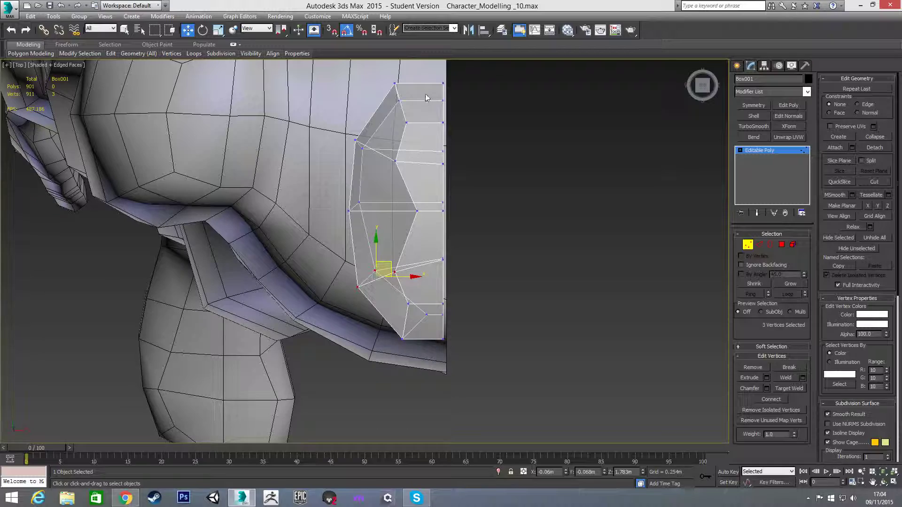
Step: Move the crown's middle side vertex outward from the centre line and fit it to the head outline in the front view
{"action": "middle_click_drag", "start_coordinate": [416, 286], "coordinate": [396, 288], "text": "alt"}
{"action": "key", "text": "alt+q"}
{"action": "key", "text": "alt+q"}
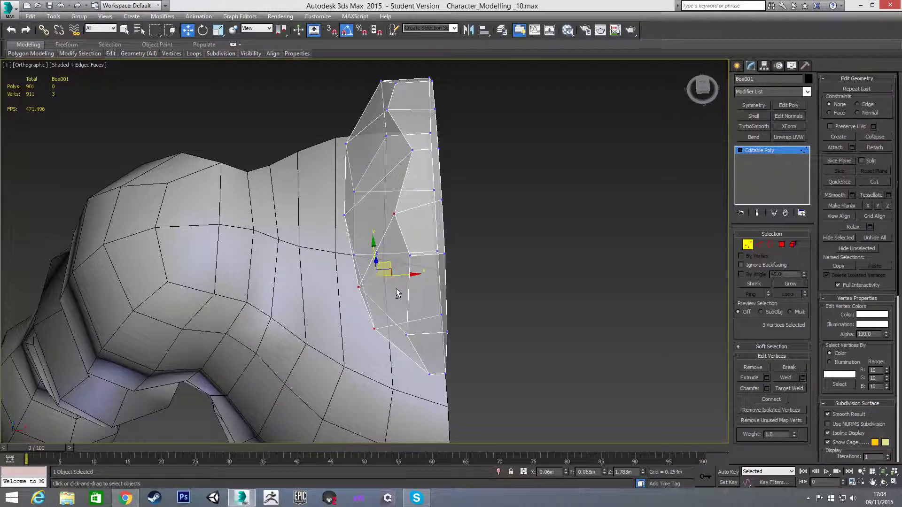
{"action": "left_click", "coordinate": [413, 152]}
{"action": "left_click_drag", "start_coordinate": [436, 149], "coordinate": [408, 150]}
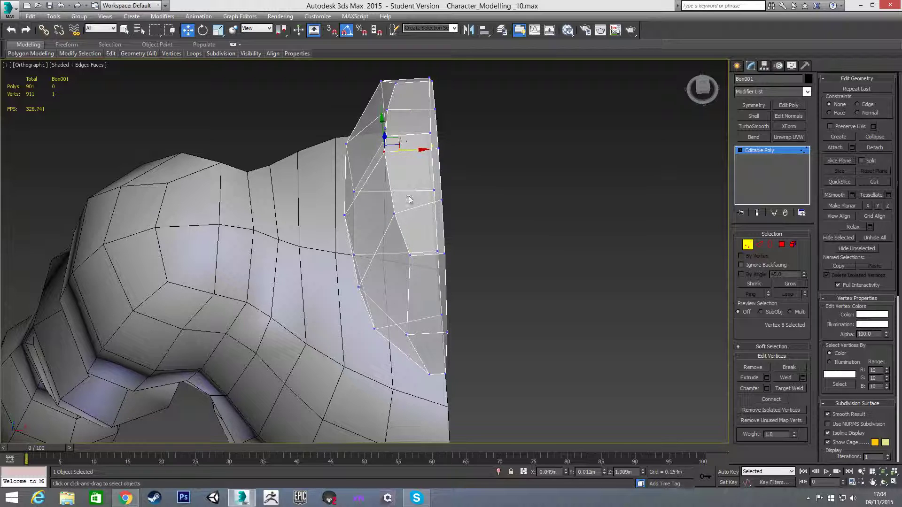
{"action": "key", "text": "f"}
{"action": "scroll", "coordinate": [472, 177], "scroll_direction": "up", "scroll_amount": 3}
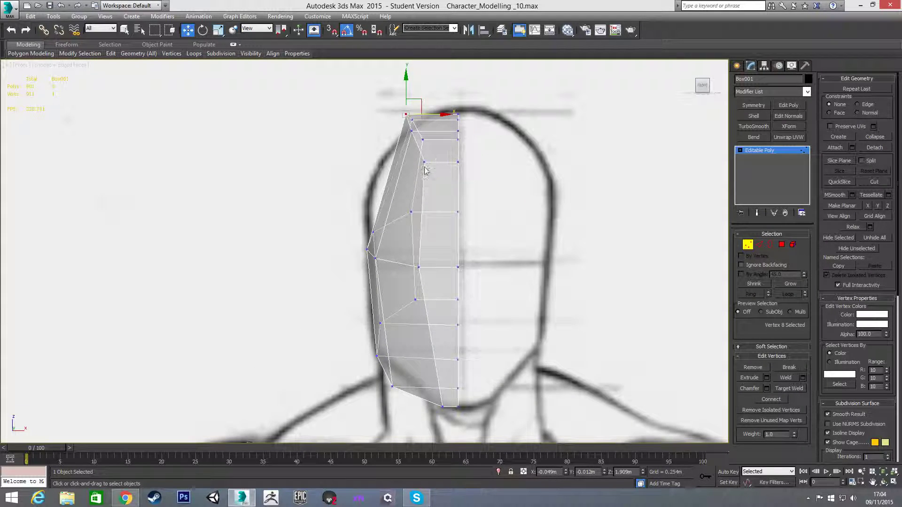
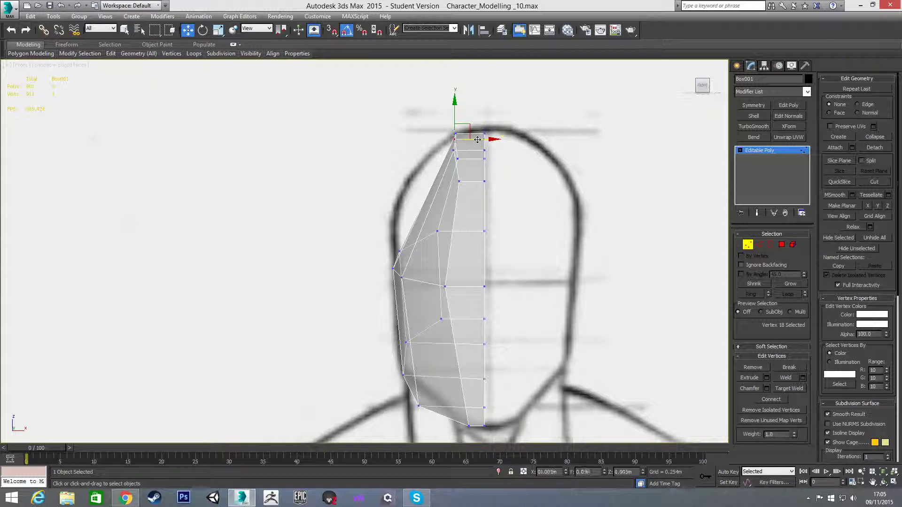
{"action": "left_click", "coordinate": [456, 133]}
{"action": "left_click_drag", "start_coordinate": [474, 133], "coordinate": [471, 133]}
{"action": "middle_click_drag", "start_coordinate": [452, 178], "coordinate": [442, 195], "text": "alt"}
{"action": "mouse_move", "coordinate": [458, 161]}
{"action": "middle_mouse_down", "text": "alt"}
{"action": "mouse_move", "coordinate": [475, 306]}
{"action": "mouse_move", "coordinate": [486, 195]}
{"action": "mouse_move", "coordinate": [478, 235]}
{"action": "mouse_move", "coordinate": [546, 255]}
{"action": "middle_mouse_up", "text": "alt"}
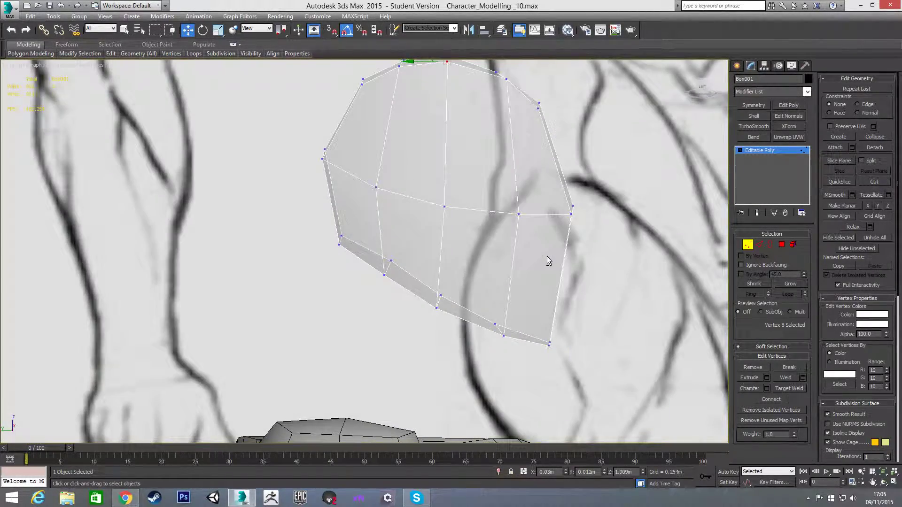
Step: Shift the front loop's crown vertex back in the side view to line it up with its neighbour on the head outline
{"action": "key", "text": "l"}
{"action": "scroll", "coordinate": [422, 232], "scroll_direction": "up", "scroll_amount": 3}
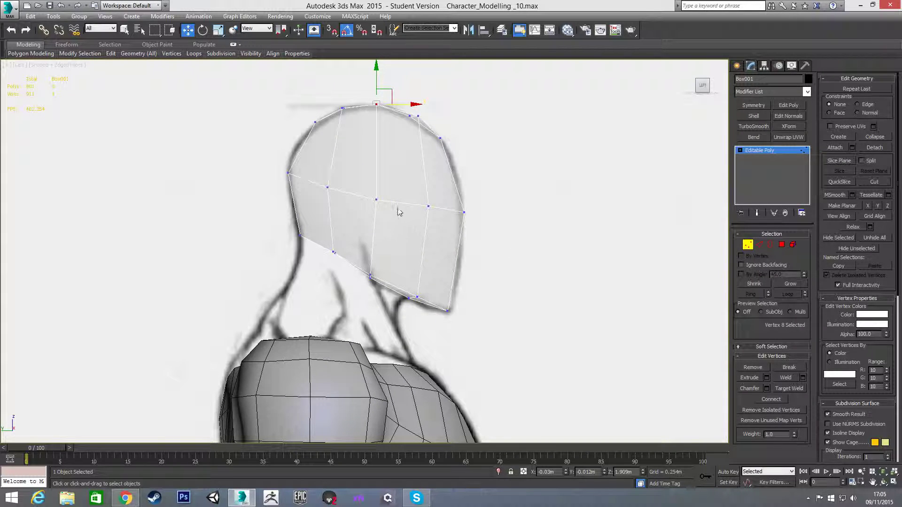
{"action": "key", "text": "2"}
{"action": "left_click", "coordinate": [398, 165]}
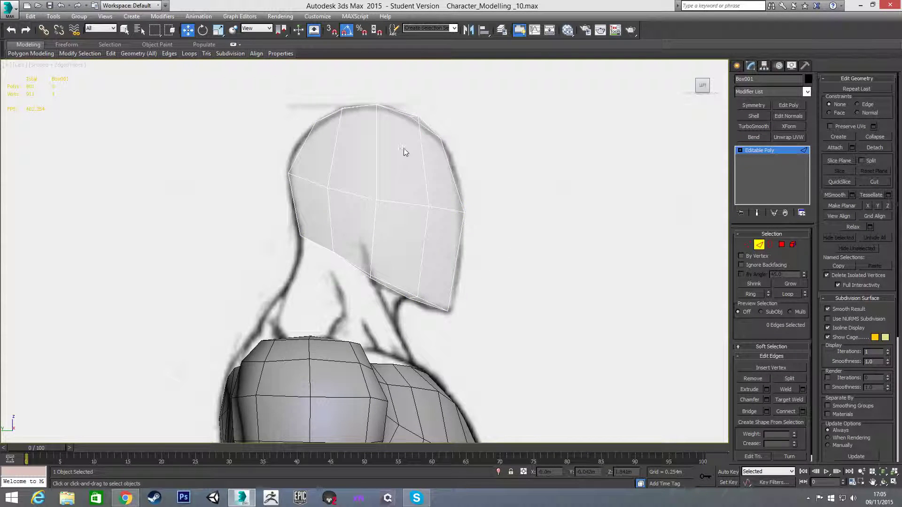
{"action": "scroll", "coordinate": [404, 154], "scroll_direction": "up", "scroll_amount": 3}
{"action": "key", "text": "1"}
{"action": "left_click", "coordinate": [431, 96]}
{"action": "left_click_drag", "start_coordinate": [446, 85], "coordinate": [435, 87]}
{"action": "middle_click_drag", "start_coordinate": [443, 167], "coordinate": [377, 161], "text": "alt"}
Step: Raise the centre-line vertices along the crown above their outer neighbours so the top of the head curves like the front outline
{"action": "key", "text": "f"}
{"action": "scroll", "coordinate": [434, 179], "scroll_direction": "up", "scroll_amount": 6}
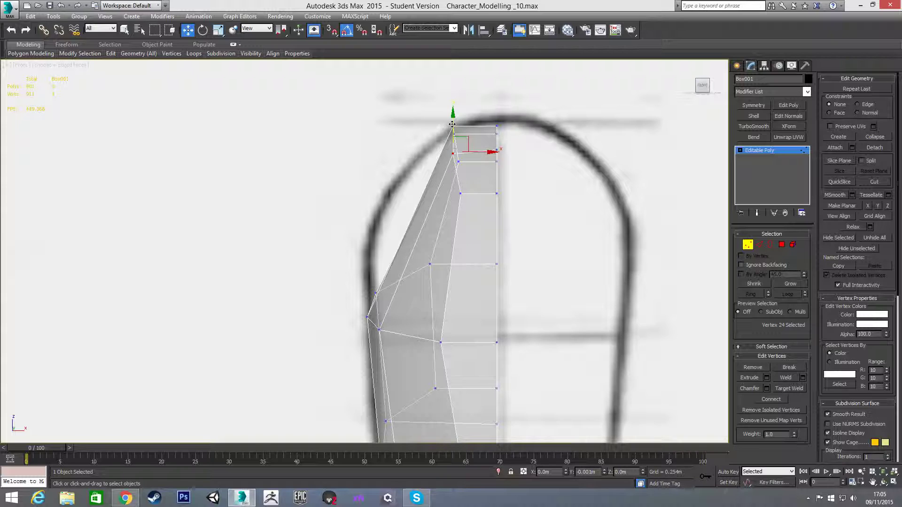
{"action": "left_click_drag", "start_coordinate": [486, 118], "coordinate": [507, 140]}
{"action": "left_click_drag", "start_coordinate": [496, 106], "coordinate": [496, 99]}
{"action": "mouse_move", "coordinate": [486, 139]}
{"action": "left_mouse_down"}
{"action": "mouse_move", "coordinate": [503, 168]}
{"action": "mouse_move", "coordinate": [495, 126]}
{"action": "left_mouse_up"}
{"action": "left_click_drag", "start_coordinate": [490, 180], "coordinate": [507, 213]}
{"action": "left_click_drag", "start_coordinate": [496, 174], "coordinate": [496, 168]}
{"action": "left_click", "coordinate": [559, 219]}
Step: Select the ten crown vertices together and lower them slightly to meet the drawn top of the head
{"action": "key", "text": "l"}
{"action": "scroll", "coordinate": [473, 151], "scroll_direction": "up", "scroll_amount": 4}
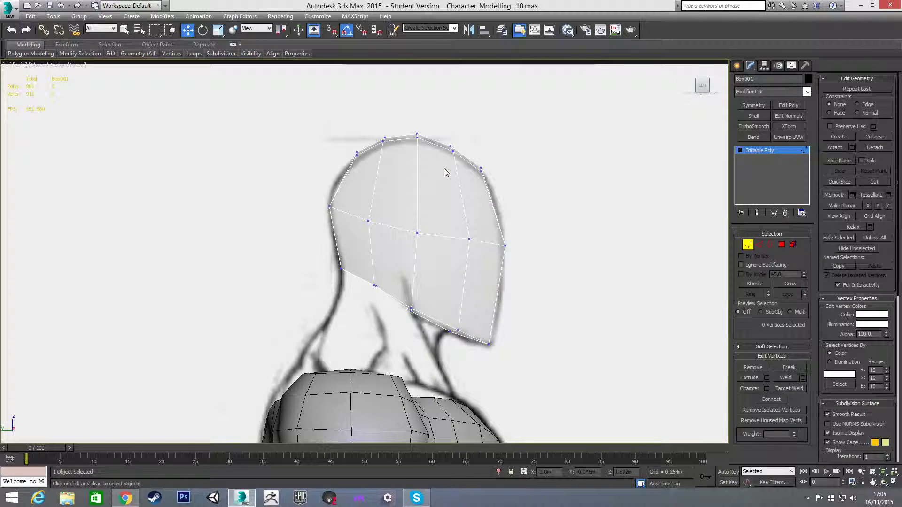
{"action": "left_click_drag", "start_coordinate": [507, 186], "coordinate": [507, 186]}
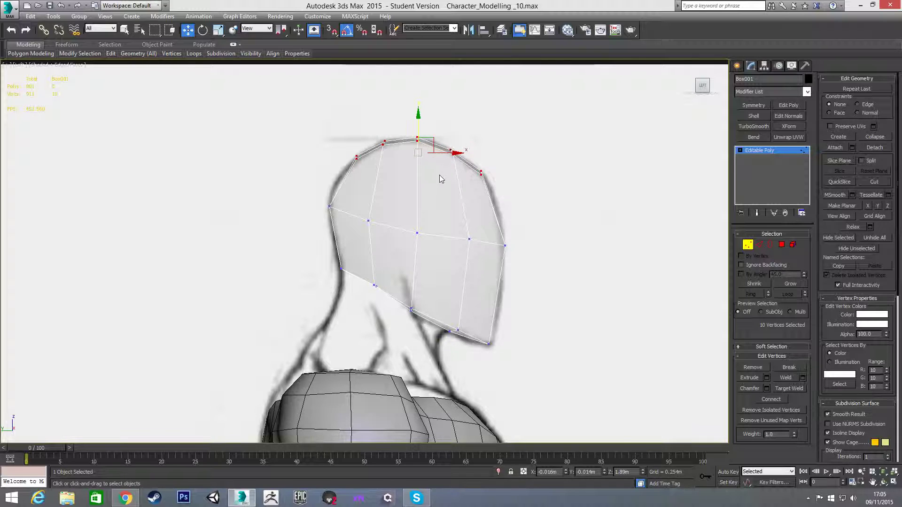
{"action": "key", "text": "f"}
{"action": "left_click_drag", "start_coordinate": [436, 112], "coordinate": [512, 220]}
{"action": "left_click_drag", "start_coordinate": [475, 130], "coordinate": [474, 125]}
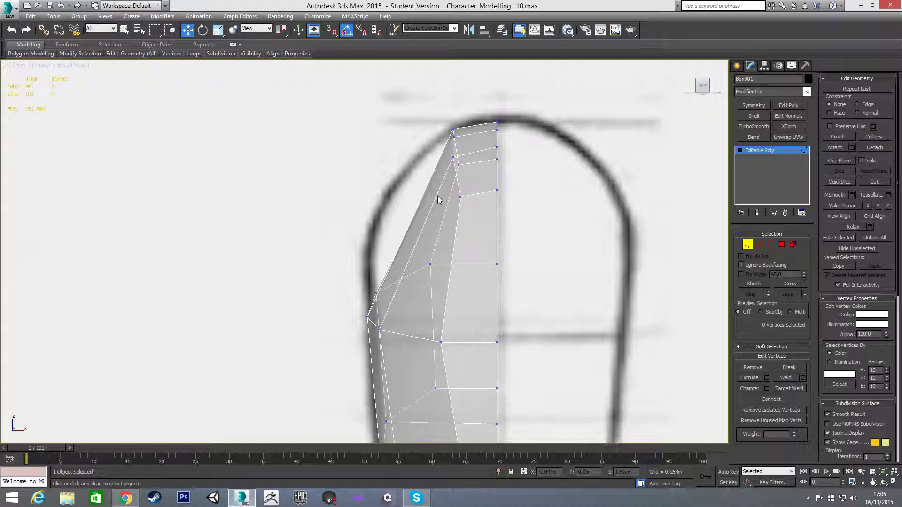
{"action": "key", "text": "l"}
{"action": "key", "text": "f"}
{"action": "scroll", "coordinate": [413, 238], "scroll_direction": "up", "scroll_amount": 2}
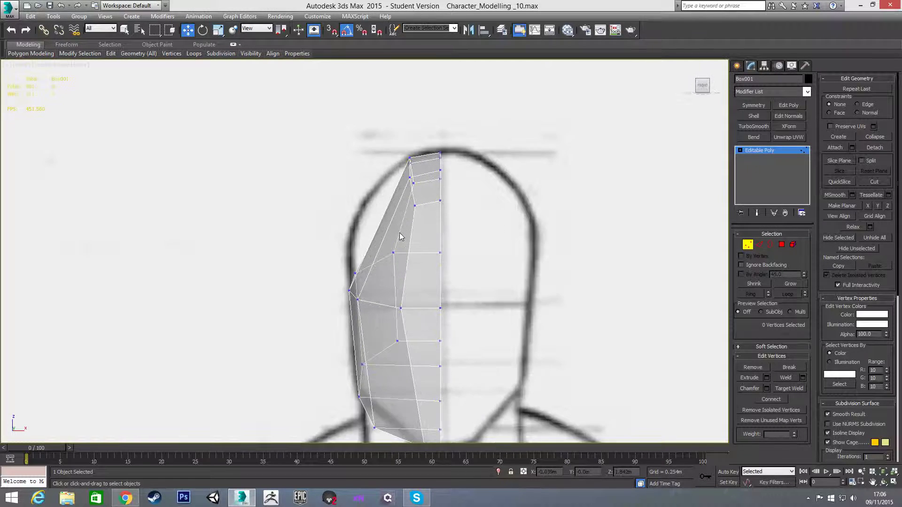
Step: Connect the vertical edges between the crown and the mid-head loop to add a horizontal loop around the upper head
{"action": "key", "text": "2"}
{"action": "key", "text": "l"}
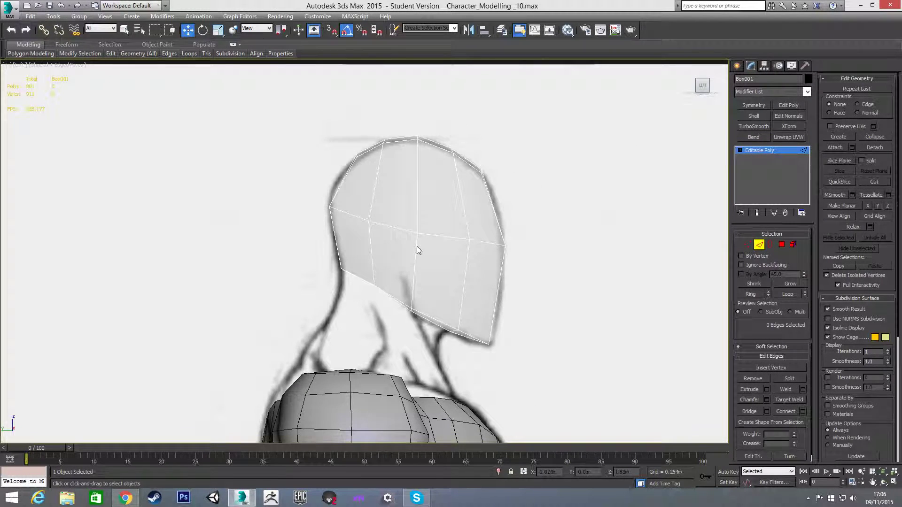
{"action": "middle_click_drag", "start_coordinate": [423, 203], "coordinate": [445, 188]}
{"action": "scroll", "coordinate": [457, 192], "scroll_direction": "up", "scroll_amount": 3}
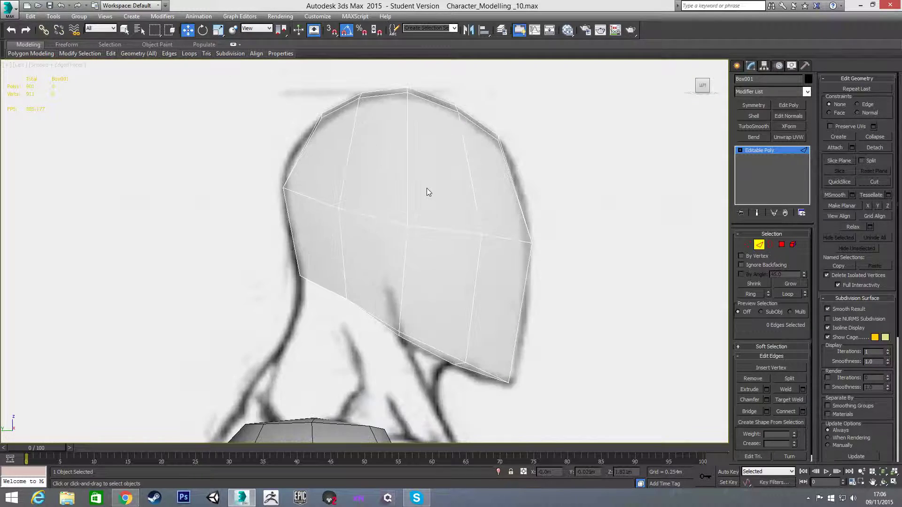
{"action": "left_click_drag", "start_coordinate": [282, 151], "coordinate": [530, 179]}
{"action": "key", "text": "ctrl+shift+e"}
{"action": "key", "text": "1"}
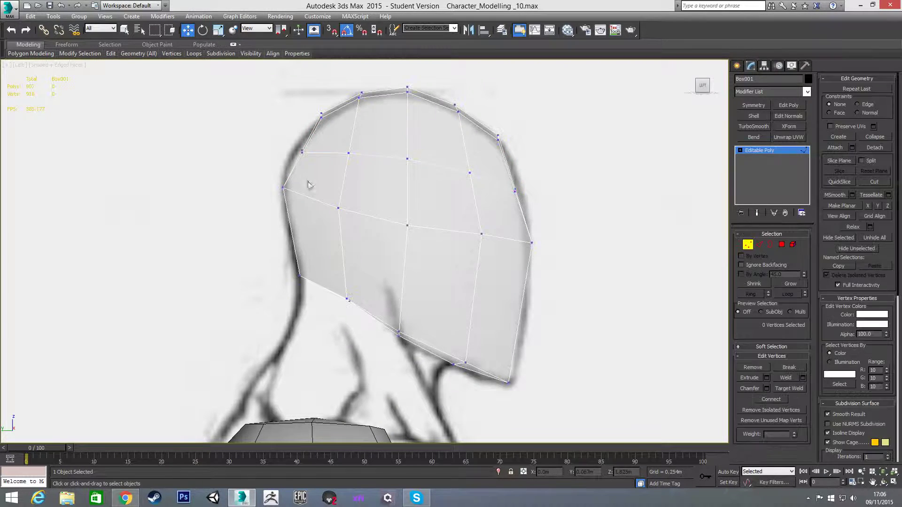
Step: Fit the new loop's back and front vertices to the side outline and spread its side vertices toward the back and face
{"action": "left_click_drag", "start_coordinate": [320, 162], "coordinate": [314, 151]}
{"action": "left_click", "coordinate": [327, 167]}
{"action": "left_click_drag", "start_coordinate": [514, 197], "coordinate": [543, 190]}
{"action": "left_click_drag", "start_coordinate": [455, 160], "coordinate": [503, 175]}
{"action": "left_click_drag", "start_coordinate": [404, 155], "coordinate": [414, 164]}
{"action": "left_click_drag", "start_coordinate": [336, 145], "coordinate": [359, 165]}
{"action": "mouse_move", "coordinate": [366, 154]}
{"action": "middle_mouse_down", "text": "alt"}
{"action": "mouse_move", "coordinate": [375, 188]}
{"action": "mouse_move", "coordinate": [327, 177]}
{"action": "mouse_move", "coordinate": [322, 128]}
{"action": "middle_mouse_up", "text": "alt"}
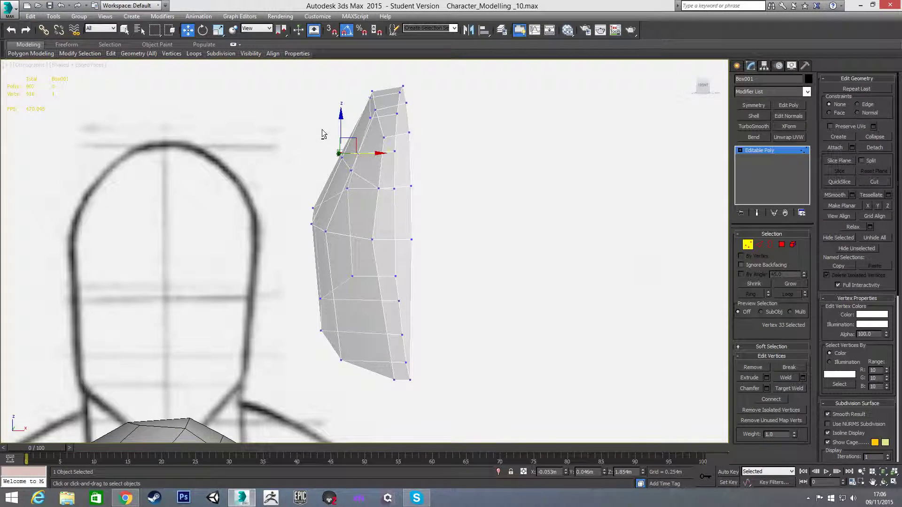
Step: Move the new upper-head loop's outer vertices away from the centre line to round the temple against the front outline
{"action": "key", "text": "f"}
{"action": "scroll", "coordinate": [353, 197], "scroll_direction": "up", "scroll_amount": 2}
{"action": "left_click_drag", "start_coordinate": [401, 227], "coordinate": [375, 227]}
{"action": "middle_click_drag", "start_coordinate": [381, 251], "coordinate": [394, 208]}
{"action": "left_click", "coordinate": [403, 191]}
{"action": "mouse_move", "coordinate": [425, 192]}
{"action": "left_mouse_down"}
{"action": "mouse_move", "coordinate": [391, 194]}
{"action": "mouse_move", "coordinate": [404, 207]}
{"action": "left_mouse_up"}
{"action": "left_click", "coordinate": [410, 211]}
{"action": "left_click", "coordinate": [443, 237]}
{"action": "left_click_drag", "start_coordinate": [467, 238], "coordinate": [457, 240]}
{"action": "left_click", "coordinate": [437, 182]}
{"action": "left_click_drag", "start_coordinate": [449, 182], "coordinate": [448, 182]}
Step: Connect the vertical edges between the crown and the upper-head loop to add another horizontal loop
{"action": "middle_click_drag", "start_coordinate": [376, 178], "coordinate": [429, 182], "text": "alt"}
{"action": "scroll", "coordinate": [473, 222], "scroll_direction": "down", "scroll_amount": 2}
{"action": "key", "text": "2"}
{"action": "key", "text": "f"}
{"action": "middle_click_drag", "start_coordinate": [428, 222], "coordinate": [440, 194]}
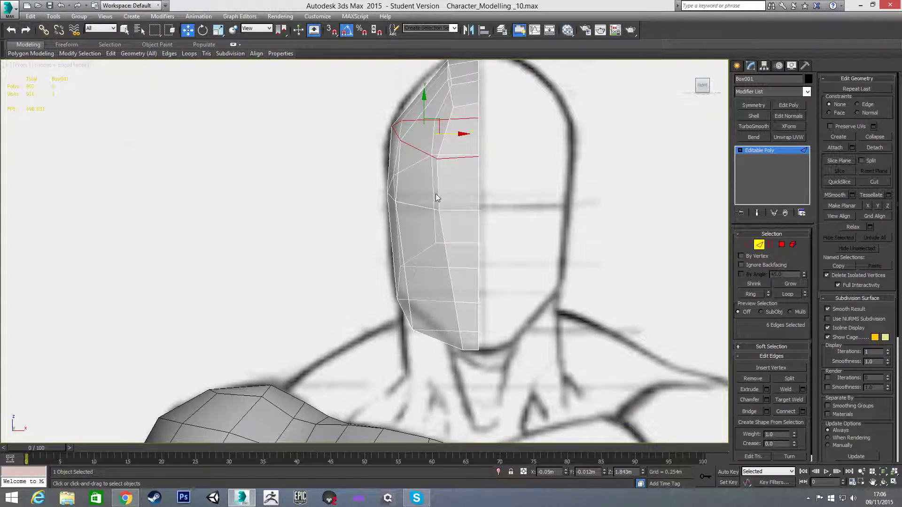
{"action": "key", "text": "l"}
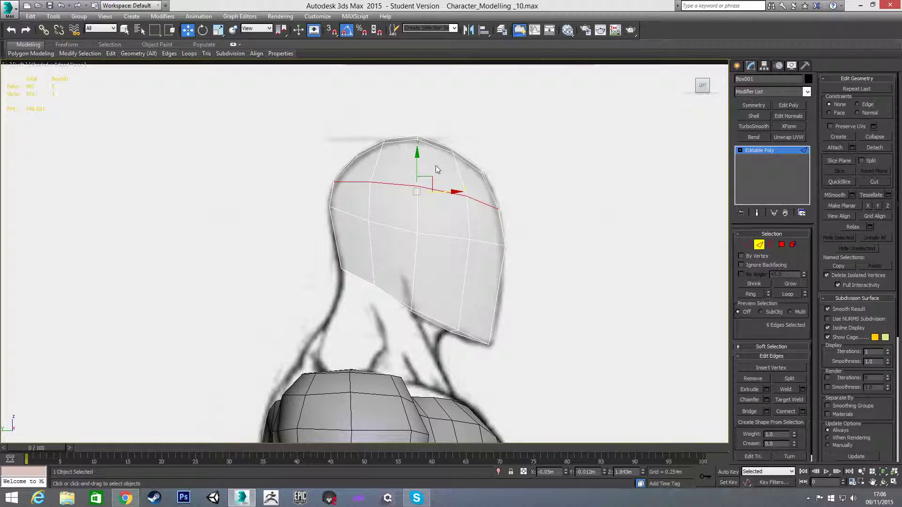
{"action": "left_click", "coordinate": [374, 166]}
{"action": "left_click", "coordinate": [417, 167], "text": "shift"}
{"action": "key", "text": "ctrl+shift+e"}
{"action": "key", "text": "1"}
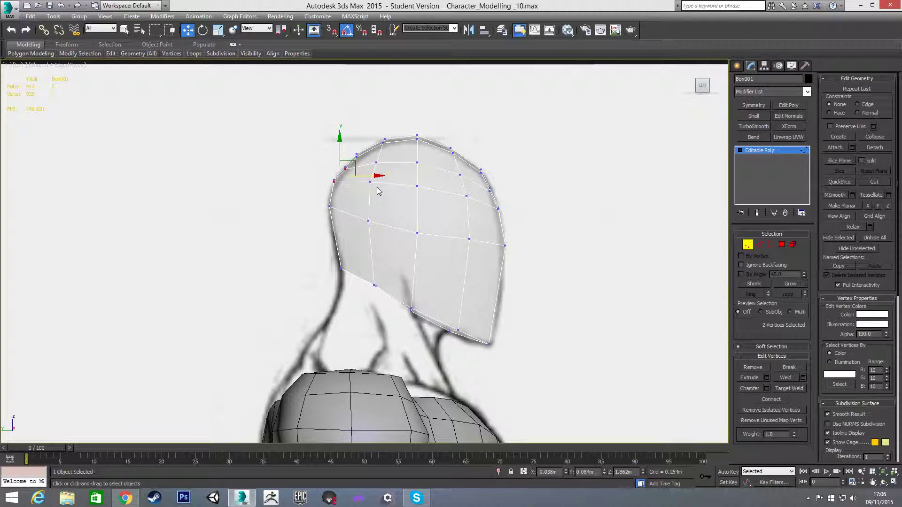
Step: Fit the new top loop's back and front vertices to the side outline and adjust its rear side vertex
{"action": "scroll", "coordinate": [337, 174], "scroll_direction": "up", "scroll_amount": 4}
{"action": "left_click_drag", "start_coordinate": [343, 176], "coordinate": [344, 168]}
{"action": "left_click", "coordinate": [371, 176]}
{"action": "mouse_move", "coordinate": [628, 220]}
{"action": "left_mouse_down"}
{"action": "mouse_move", "coordinate": [611, 204]}
{"action": "mouse_move", "coordinate": [642, 210]}
{"action": "left_mouse_up"}
{"action": "left_click_drag", "start_coordinate": [557, 184], "coordinate": [561, 184]}
{"action": "left_click", "coordinate": [390, 156]}
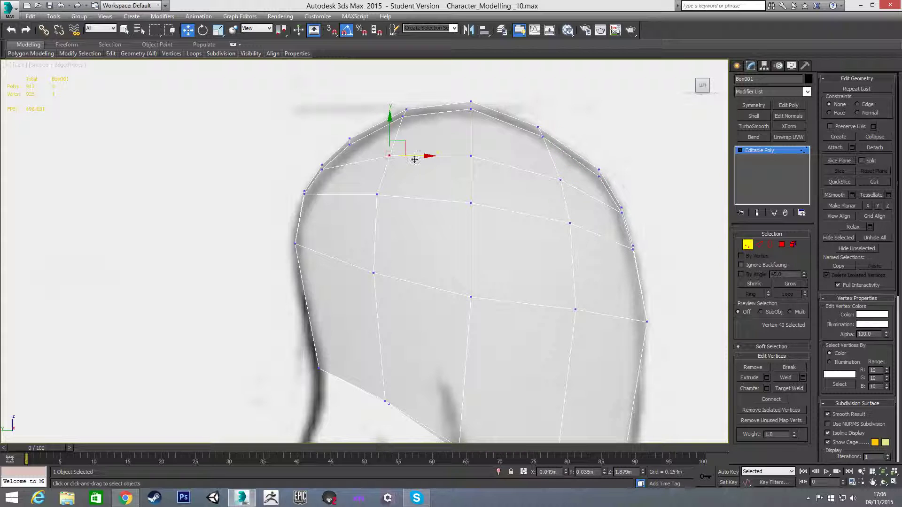
Step: Move the top loop's five outer vertices outward in the front view and fit the outermost one to the head outline
{"action": "key", "text": "f"}
{"action": "scroll", "coordinate": [408, 188], "scroll_direction": "up", "scroll_amount": 5}
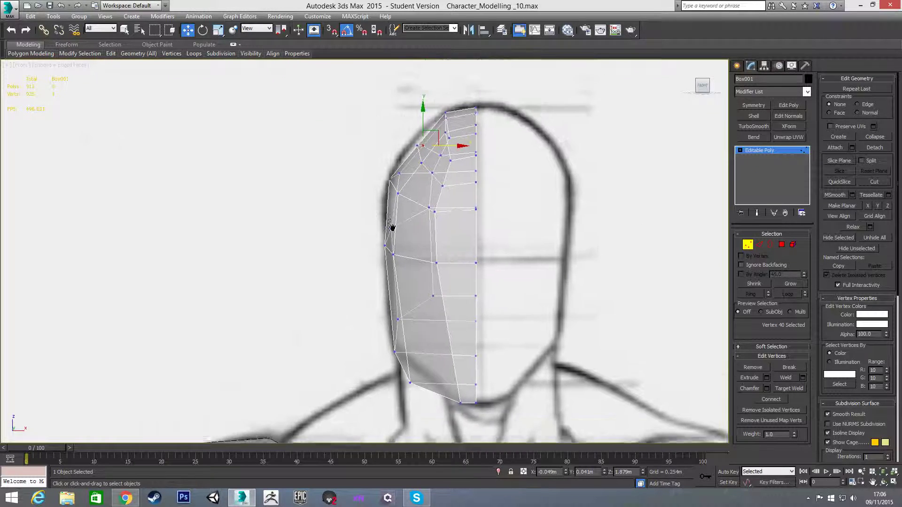
{"action": "left_click_drag", "start_coordinate": [410, 138], "coordinate": [450, 177]}
{"action": "left_click", "coordinate": [458, 210], "text": "ctrl"}
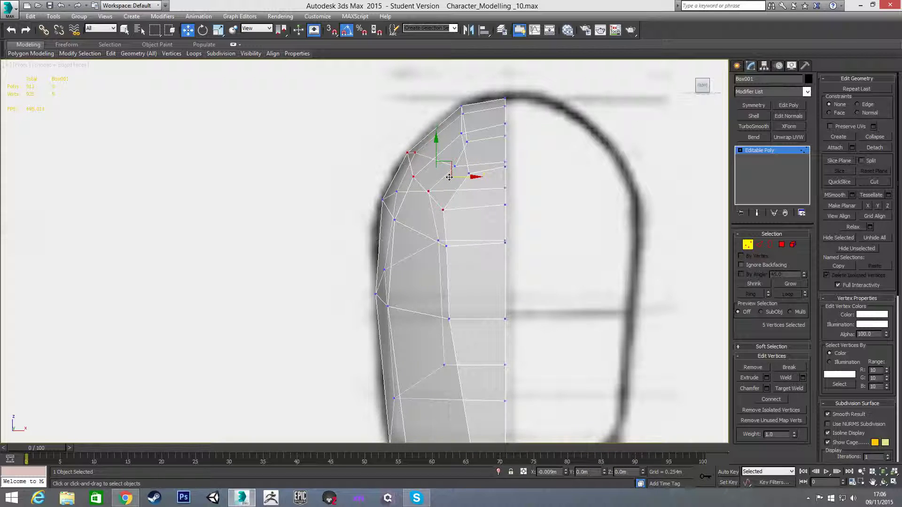
{"action": "left_click", "coordinate": [415, 153]}
{"action": "left_click_drag", "start_coordinate": [444, 154], "coordinate": [442, 154]}
Step: Move the forehead vertex of the upper-head loop slightly toward the centre line
{"action": "left_click", "coordinate": [424, 201]}
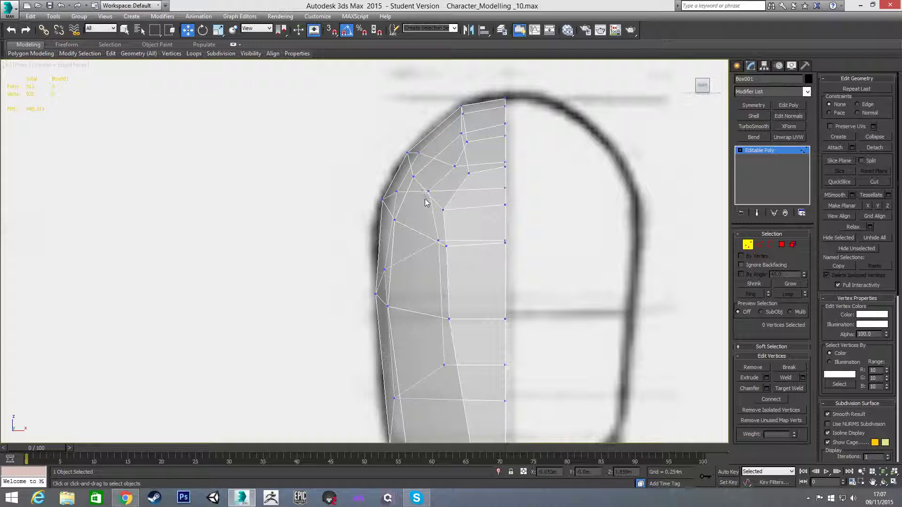
{"action": "left_click", "coordinate": [445, 208]}
{"action": "left_click_drag", "start_coordinate": [467, 208], "coordinate": [475, 210]}
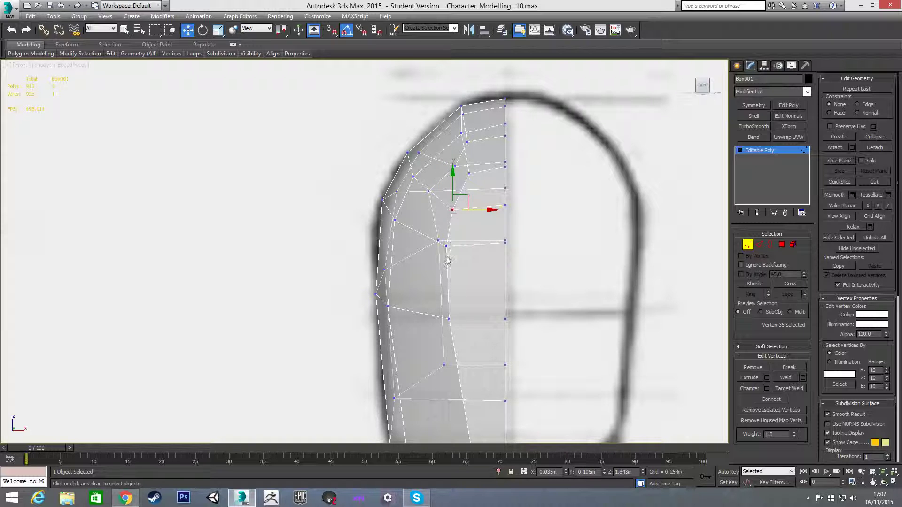
{"action": "left_click", "coordinate": [449, 318]}
Step: Shift the outer back vertices of the two upper loops sideways to even out the curve at the back of the head
{"action": "middle_click_drag", "start_coordinate": [423, 212], "coordinate": [349, 161], "text": "alt"}
{"action": "scroll", "coordinate": [349, 161], "scroll_direction": "up", "scroll_amount": 2}
{"action": "left_click", "coordinate": [358, 255]}
{"action": "middle_click_drag", "start_coordinate": [359, 255], "coordinate": [320, 300], "text": "alt"}
{"action": "left_click_drag", "start_coordinate": [363, 230], "coordinate": [368, 206]}
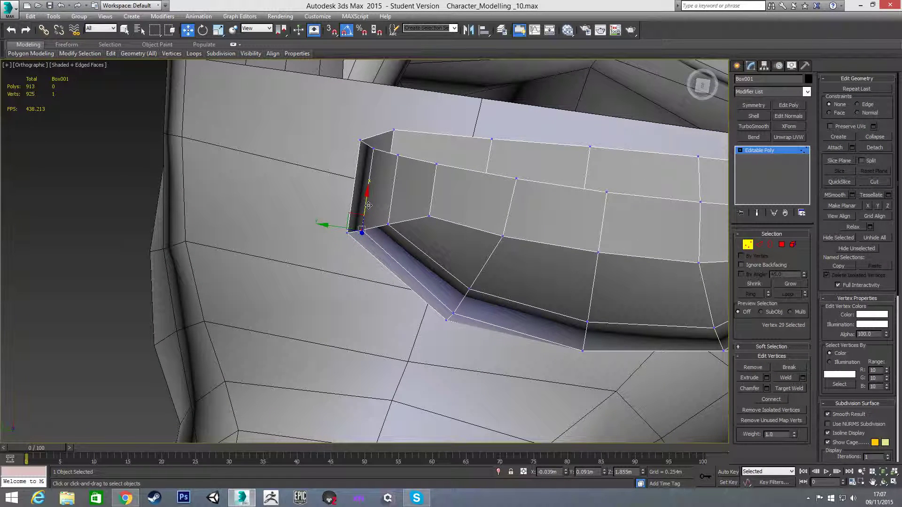
{"action": "left_click", "coordinate": [388, 225]}
{"action": "left_click_drag", "start_coordinate": [388, 200], "coordinate": [392, 205]}
{"action": "mouse_move", "coordinate": [381, 267]}
{"action": "middle_mouse_down", "text": "alt"}
{"action": "mouse_move", "coordinate": [454, 226]}
{"action": "mouse_move", "coordinate": [478, 188]}
{"action": "mouse_move", "coordinate": [451, 153]}
{"action": "mouse_move", "coordinate": [418, 219]}
{"action": "mouse_move", "coordinate": [480, 169]}
{"action": "mouse_move", "coordinate": [378, 185]}
{"action": "middle_mouse_up", "text": "alt"}
{"action": "key", "text": "f"}
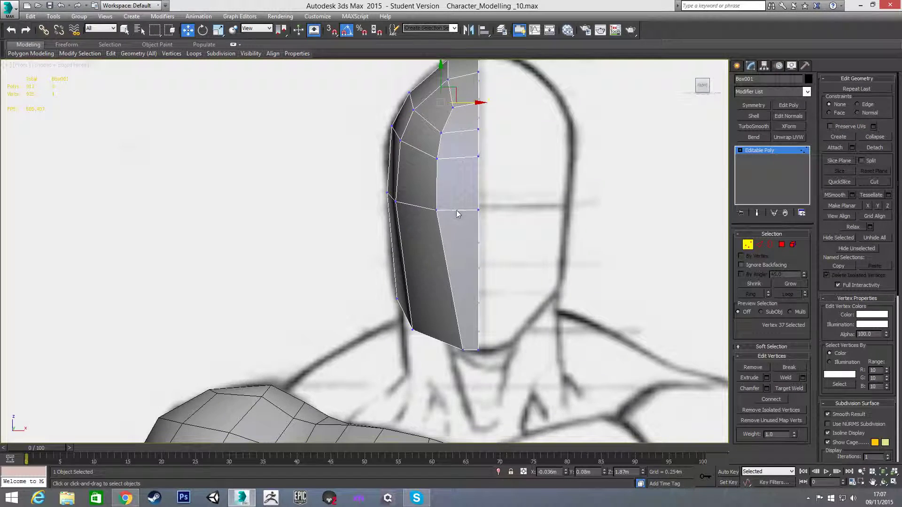
Step: Connect the vertical edges below the mid-head loop to add a horizontal loop around the lower head
{"action": "scroll", "coordinate": [425, 201], "scroll_direction": "down", "scroll_amount": 2}
{"action": "key", "text": "l"}
{"action": "scroll", "coordinate": [431, 245], "scroll_direction": "up", "scroll_amount": 3}
{"action": "scroll", "coordinate": [467, 246], "scroll_direction": "down", "scroll_amount": 1}
{"action": "key", "text": "2"}
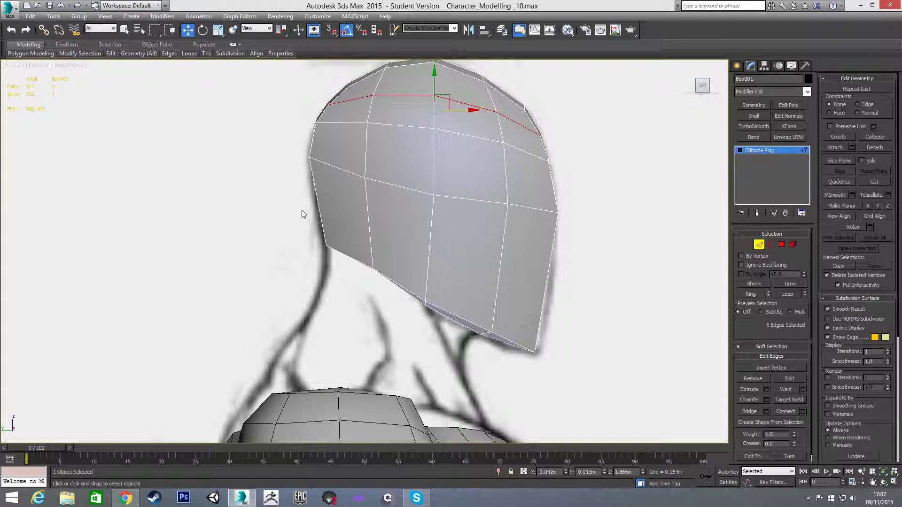
{"action": "left_click", "coordinate": [321, 218]}
{"action": "left_click", "coordinate": [370, 233], "text": "shift"}
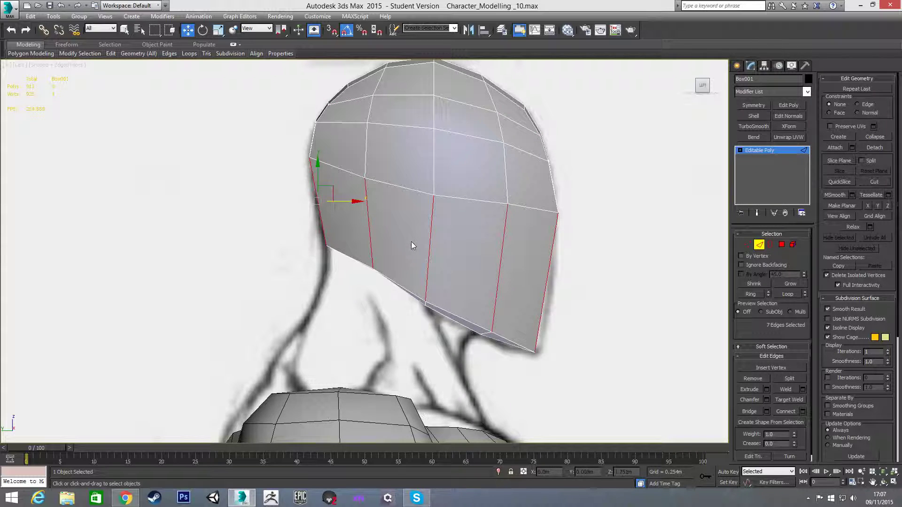
{"action": "key", "text": "ctrl+shift+e"}
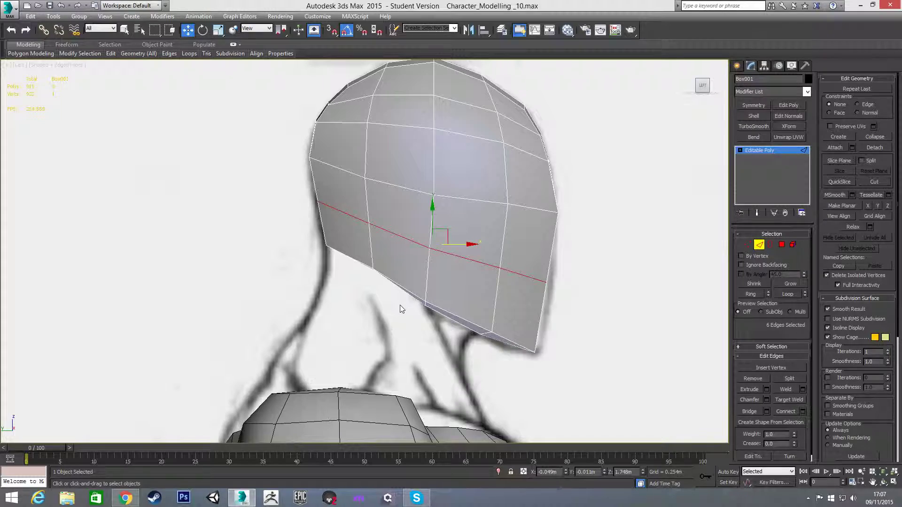
Step: Move the lower loop's outer vertices outward to the front outline and nudge the rear jaw corner vertex
{"action": "key", "text": "f"}
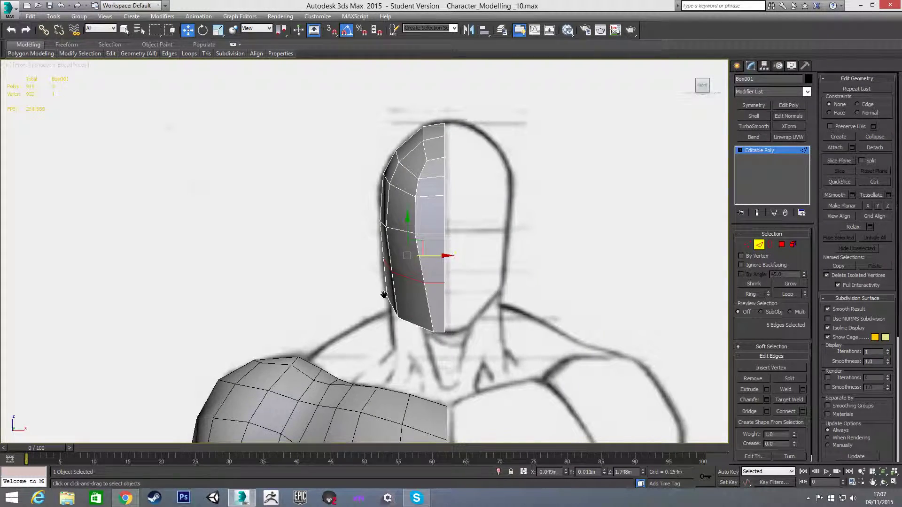
{"action": "scroll", "coordinate": [384, 295], "scroll_direction": "up", "scroll_amount": 2}
{"action": "scroll", "coordinate": [389, 278], "scroll_direction": "up", "scroll_amount": 2}
{"action": "key", "text": "1"}
{"action": "left_click", "coordinate": [463, 277]}
{"action": "left_click_drag", "start_coordinate": [484, 278], "coordinate": [446, 271]}
{"action": "left_click", "coordinate": [396, 256]}
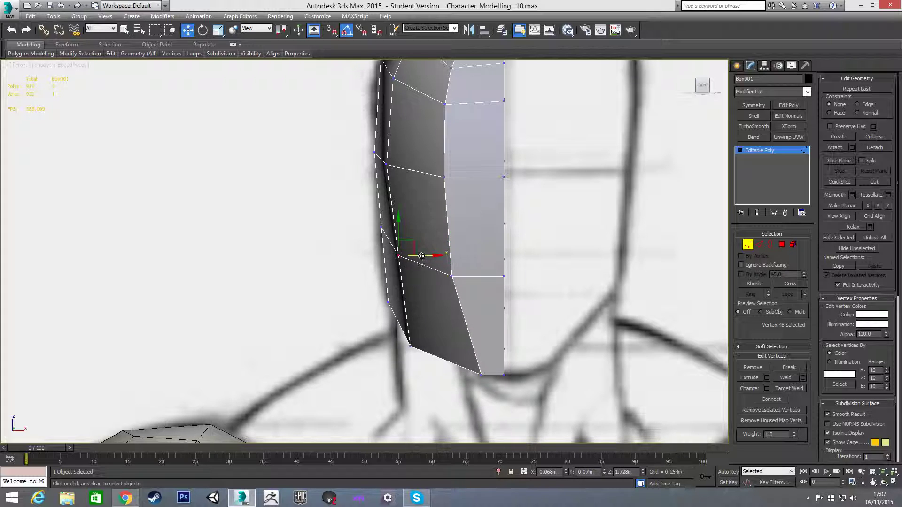
{"action": "left_click", "coordinate": [381, 227]}
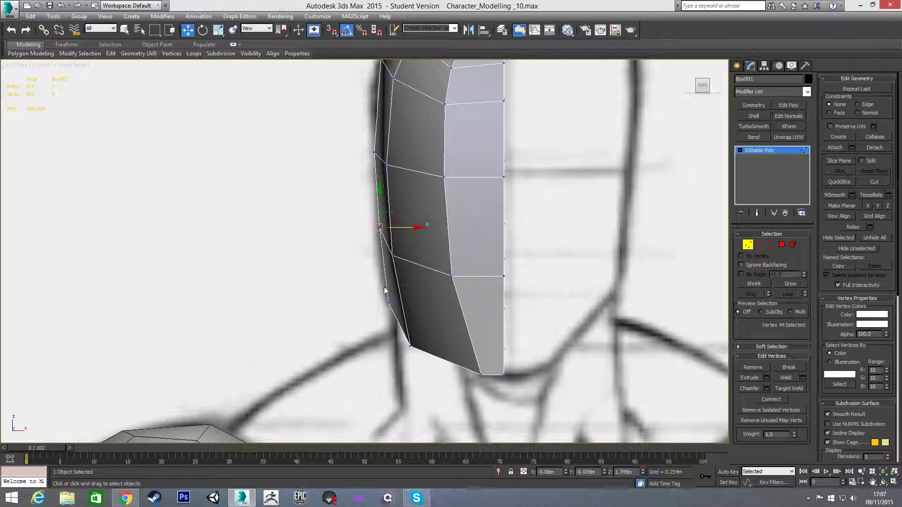
{"action": "left_click", "coordinate": [388, 301]}
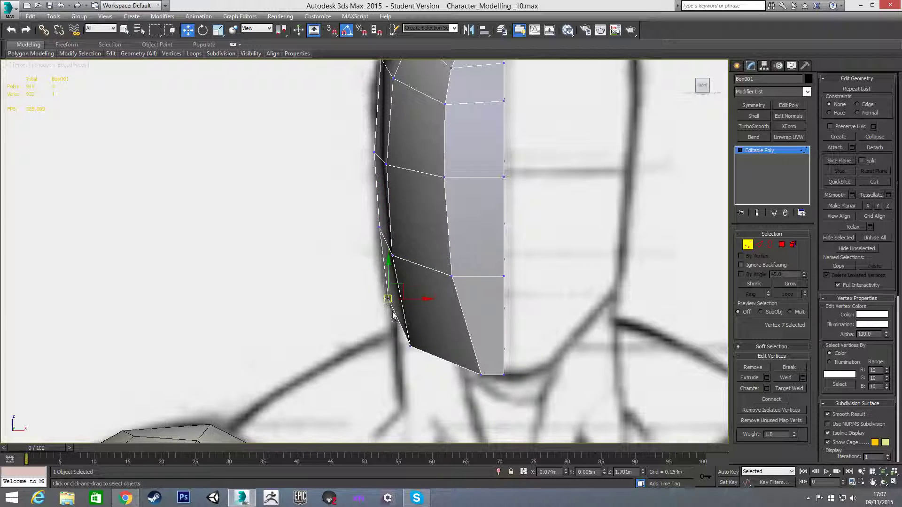
Step: With the head see-through, move the jaw's lower corner vertex inward and up to the drawn jawline, then restore solid shading
{"action": "left_click", "coordinate": [408, 343]}
{"action": "key", "text": "alt+x"}
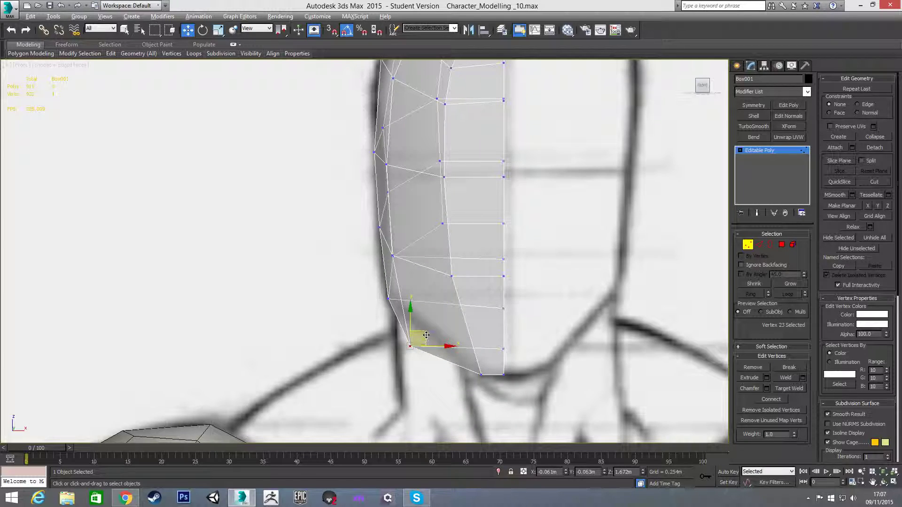
{"action": "left_click_drag", "start_coordinate": [429, 325], "coordinate": [440, 319]}
{"action": "key", "text": "ctrl+z"}
{"action": "key", "text": "ctrl+y"}
{"action": "key", "text": "alt+x"}
{"action": "middle_click_drag", "start_coordinate": [409, 304], "coordinate": [436, 297], "text": "alt"}
{"action": "key", "text": "f"}
{"action": "scroll", "coordinate": [364, 220], "scroll_direction": "up", "scroll_amount": 5}
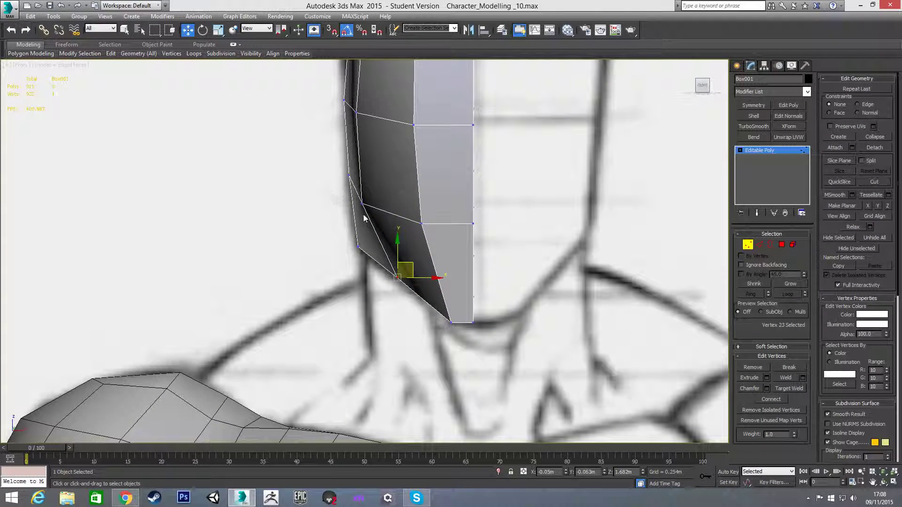
Step: Move the lower loop's vertex above the jaw corner inward in the front view, then bring up the side view
{"action": "left_click", "coordinate": [360, 204]}
{"action": "left_click_drag", "start_coordinate": [390, 203], "coordinate": [401, 204]}
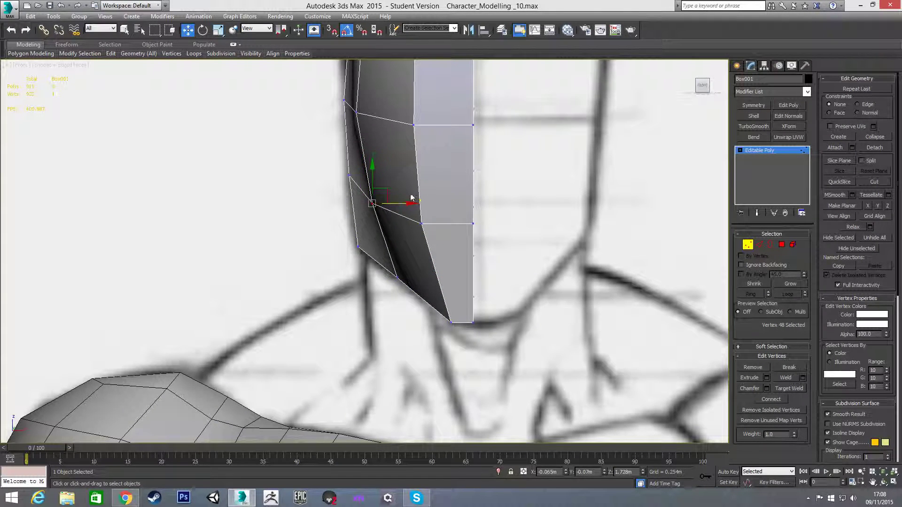
{"action": "middle_click_drag", "start_coordinate": [425, 188], "coordinate": [412, 229]}
{"action": "mouse_move", "coordinate": [378, 256]}
{"action": "middle_mouse_down", "text": "alt"}
{"action": "mouse_move", "coordinate": [517, 266]}
{"action": "mouse_move", "coordinate": [426, 263]}
{"action": "mouse_move", "coordinate": [376, 156]}
{"action": "middle_mouse_up", "text": "alt"}
{"action": "key", "text": "l"}
{"action": "scroll", "coordinate": [376, 156], "scroll_direction": "down", "scroll_amount": 2}
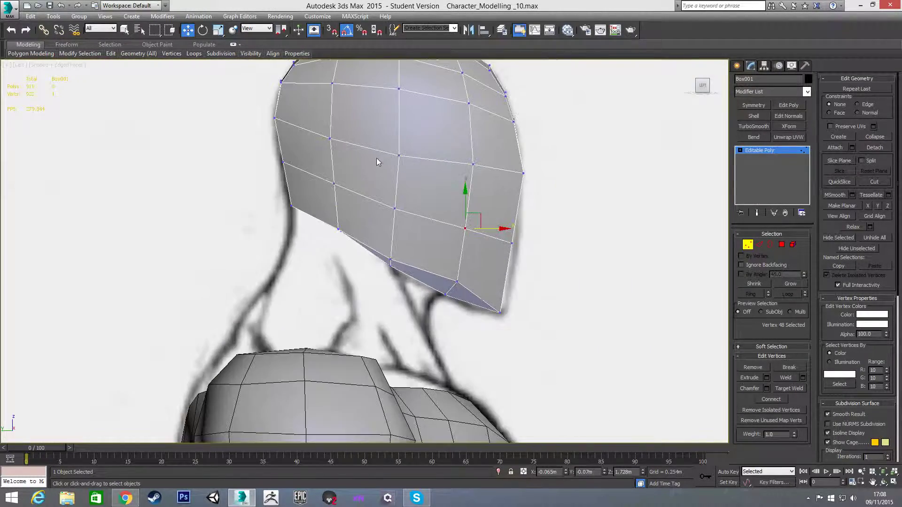
Step: Move the jaw's outer lower vertex behind the chin back and down onto the drawn jawline, with the head see-through
{"action": "scroll", "coordinate": [441, 281], "scroll_direction": "up", "scroll_amount": 2}
{"action": "left_click", "coordinate": [463, 283]}
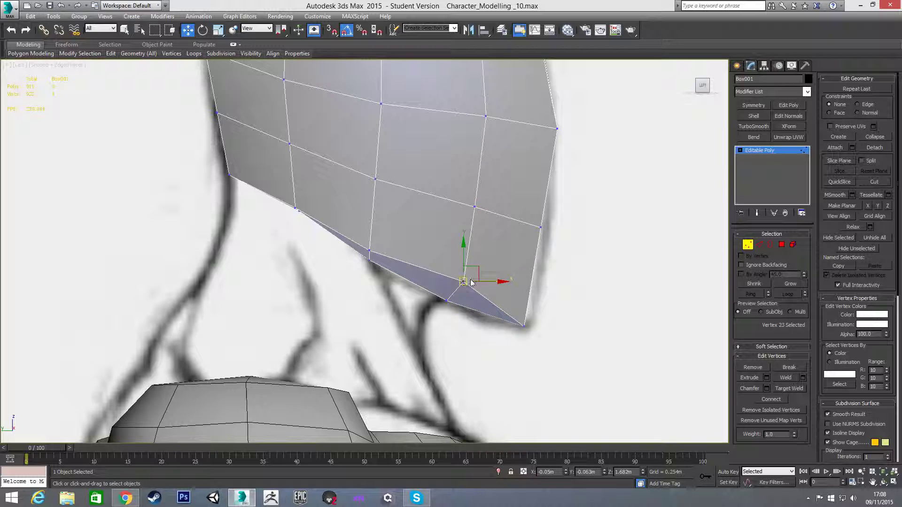
{"action": "left_click_drag", "start_coordinate": [463, 283], "coordinate": [431, 291]}
{"action": "key", "text": "f"}
{"action": "scroll", "coordinate": [435, 291], "scroll_direction": "up", "scroll_amount": 2}
{"action": "key", "text": "alt+x"}
{"action": "key", "text": "alt+x"}
{"action": "key", "text": "l"}
{"action": "scroll", "coordinate": [433, 293], "scroll_direction": "up", "scroll_amount": 3}
{"action": "mouse_move", "coordinate": [468, 280]}
{"action": "left_mouse_down"}
{"action": "mouse_move", "coordinate": [469, 264]}
{"action": "mouse_move", "coordinate": [462, 277]}
{"action": "left_mouse_up"}
Step: Nudge the rear jaw corner vertex slightly outward toward the outline in the front view
{"action": "left_click", "coordinate": [367, 271]}
{"action": "middle_click_drag", "start_coordinate": [389, 220], "coordinate": [373, 245]}
{"action": "scroll", "coordinate": [373, 245], "scroll_direction": "down", "scroll_amount": 2}
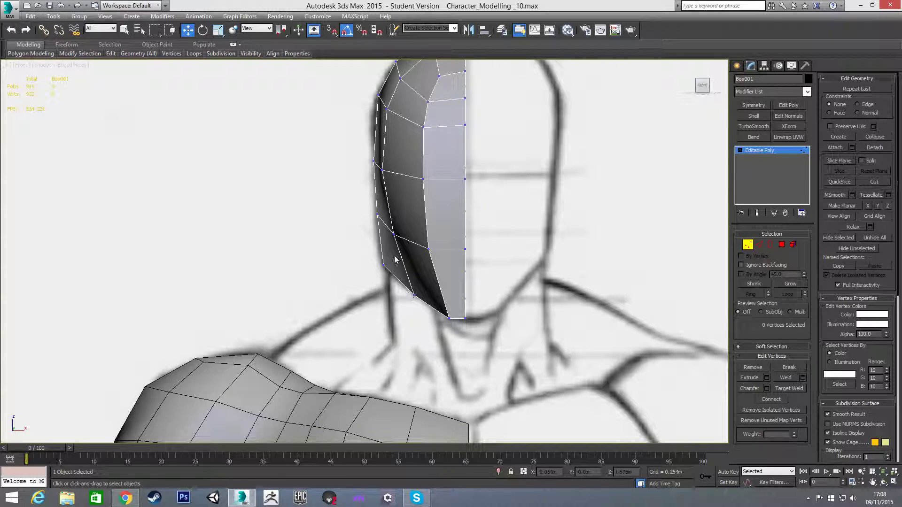
{"action": "scroll", "coordinate": [397, 266], "scroll_direction": "down", "scroll_amount": 3}
{"action": "left_click", "coordinate": [383, 304]}
{"action": "left_click_drag", "start_coordinate": [407, 303], "coordinate": [405, 303]}
{"action": "key", "text": "l"}
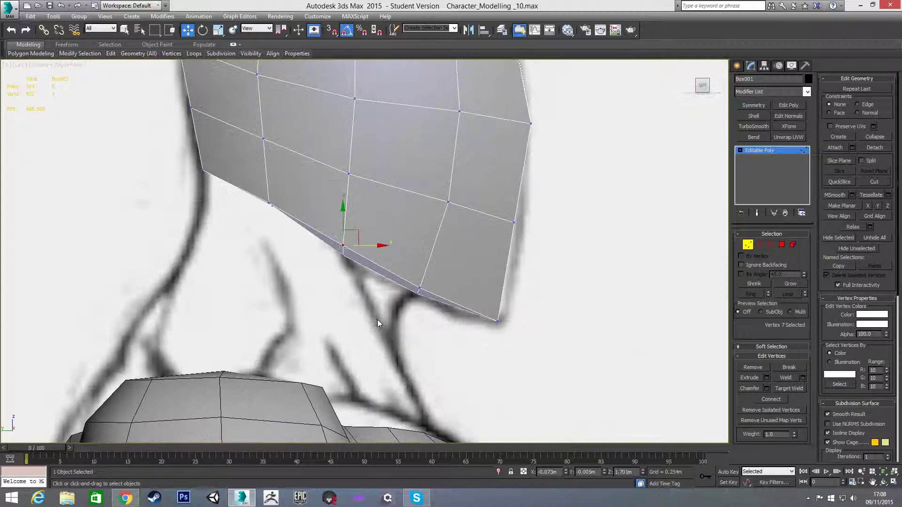
Step: Adjust the heights of the paired vertices along the jaw's underside so the lower edge follows the side drawing
{"action": "middle_click_drag", "start_coordinate": [362, 268], "coordinate": [366, 308]}
{"action": "left_click", "coordinate": [348, 295], "text": "ctrl"}
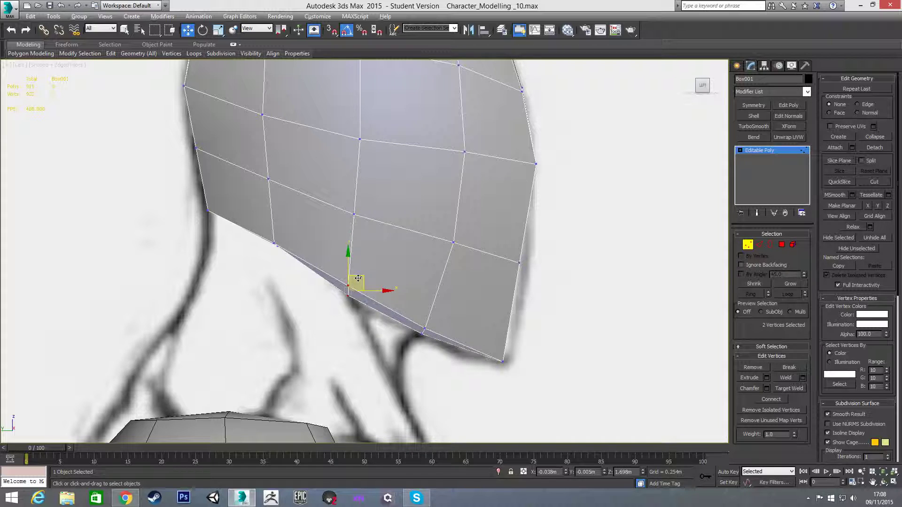
{"action": "left_click_drag", "start_coordinate": [348, 269], "coordinate": [348, 265]}
{"action": "key", "text": "alt+x"}
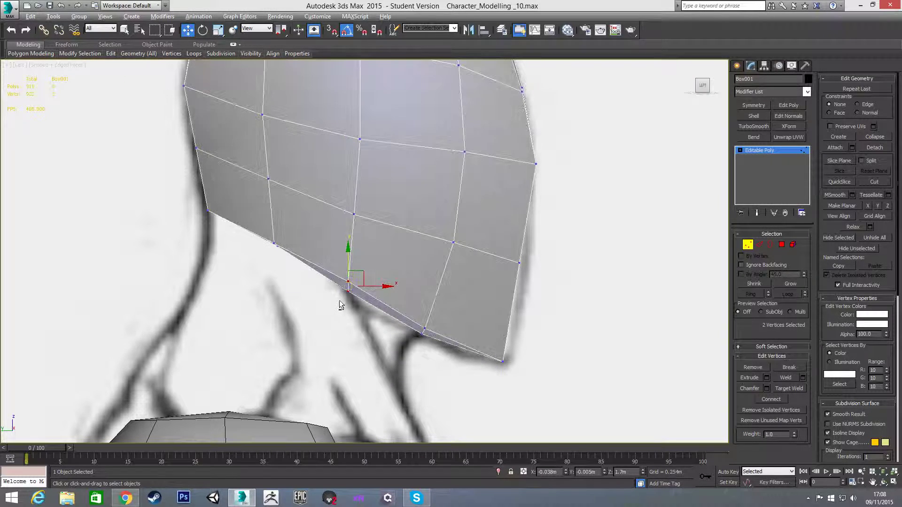
{"action": "left_click", "coordinate": [340, 303]}
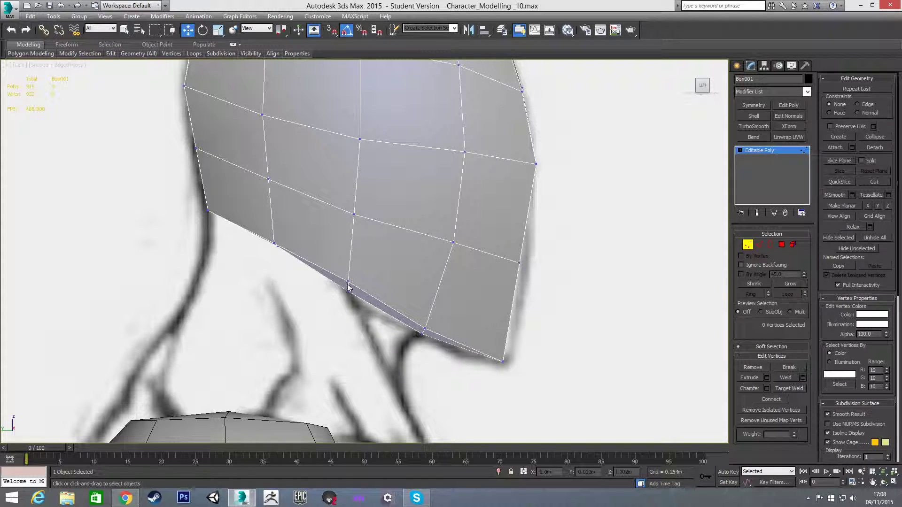
{"action": "left_click", "coordinate": [347, 283]}
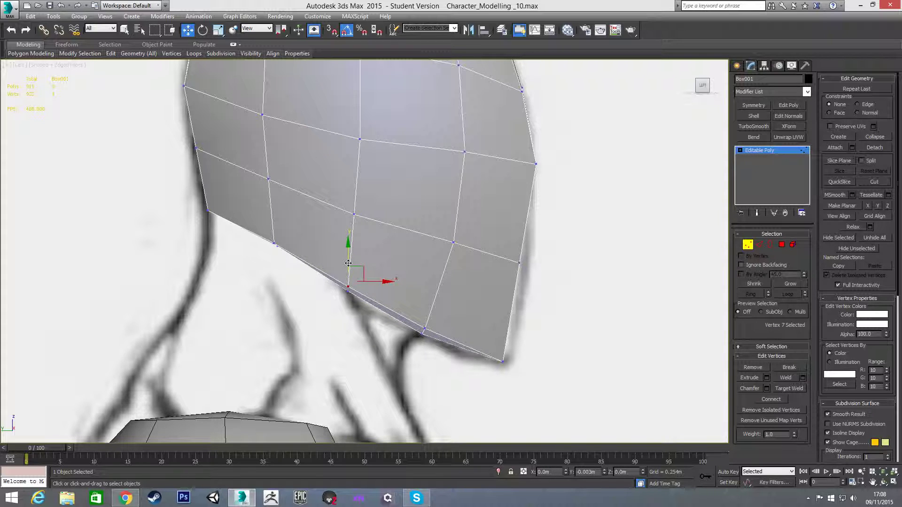
{"action": "left_click", "coordinate": [420, 335]}
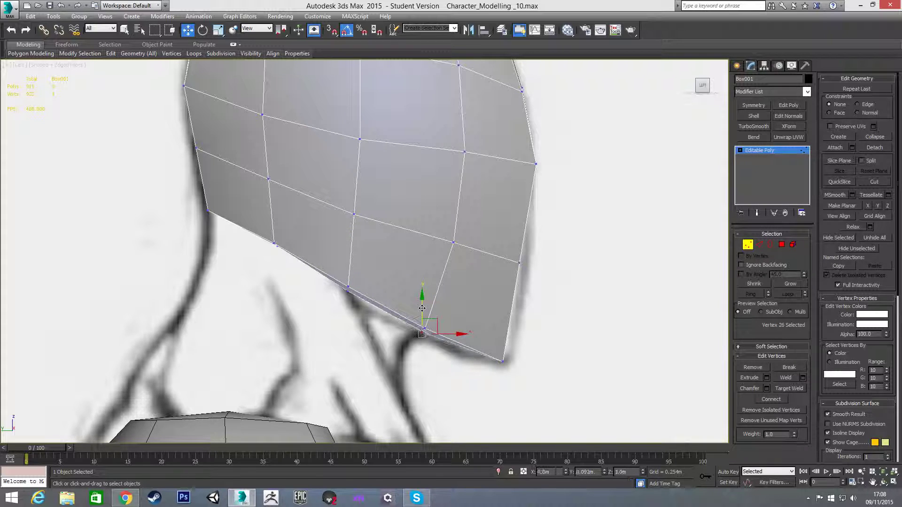
{"action": "left_click", "coordinate": [379, 333]}
Step: Move the outer chin vertex and the lower loop's outer front vertex back from the face profile in the side view
{"action": "scroll", "coordinate": [409, 258], "scroll_direction": "down", "scroll_amount": 2}
{"action": "middle_click_drag", "start_coordinate": [409, 258], "coordinate": [438, 364]}
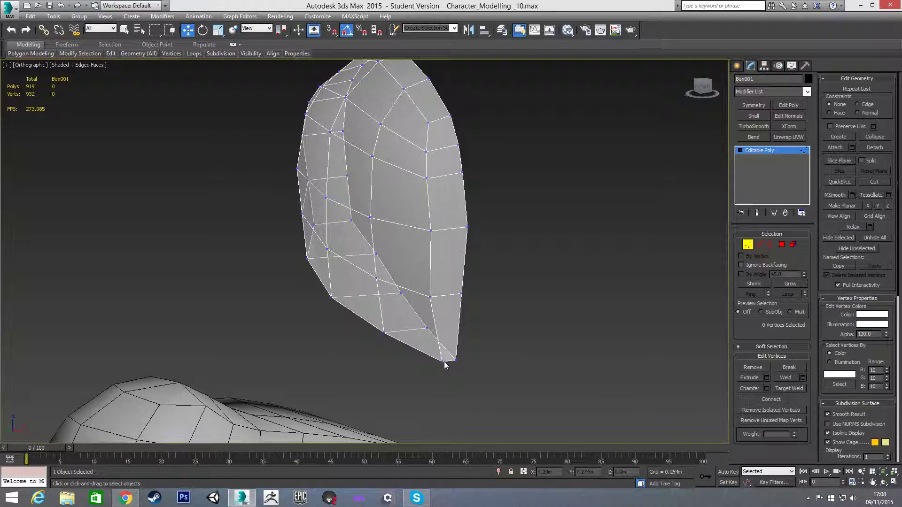
{"action": "left_click", "coordinate": [442, 361]}
{"action": "key", "text": "l"}
{"action": "scroll", "coordinate": [429, 342], "scroll_direction": "up", "scroll_amount": 3}
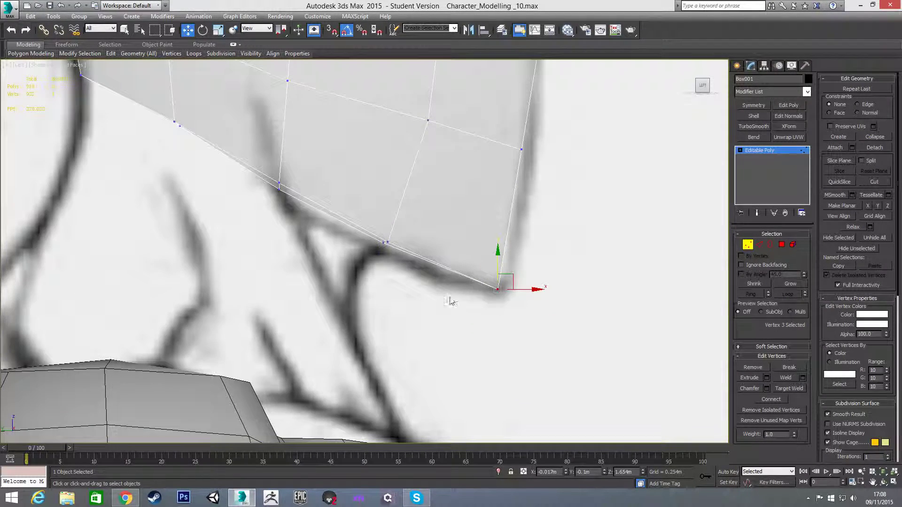
{"action": "left_click_drag", "start_coordinate": [516, 281], "coordinate": [503, 282]}
{"action": "middle_click_drag", "start_coordinate": [522, 187], "coordinate": [480, 259]}
{"action": "scroll", "coordinate": [480, 259], "scroll_direction": "down", "scroll_amount": 2}
{"action": "left_click", "coordinate": [478, 233]}
{"action": "left_click_drag", "start_coordinate": [501, 234], "coordinate": [486, 234]}
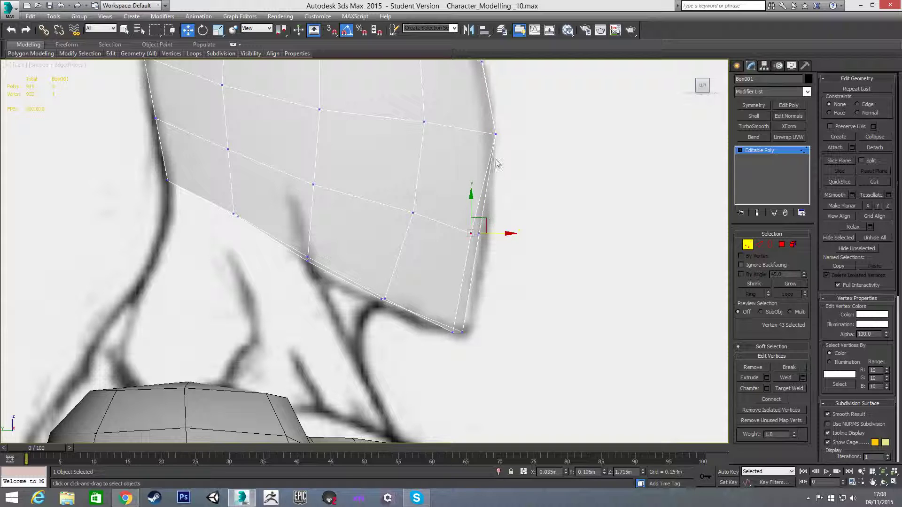
Step: Move the outer front vertices of the mid-head loop and the loop above it back from the face profile
{"action": "middle_click_drag", "start_coordinate": [495, 136], "coordinate": [470, 216], "text": "alt"}
{"action": "left_click", "coordinate": [487, 136]}
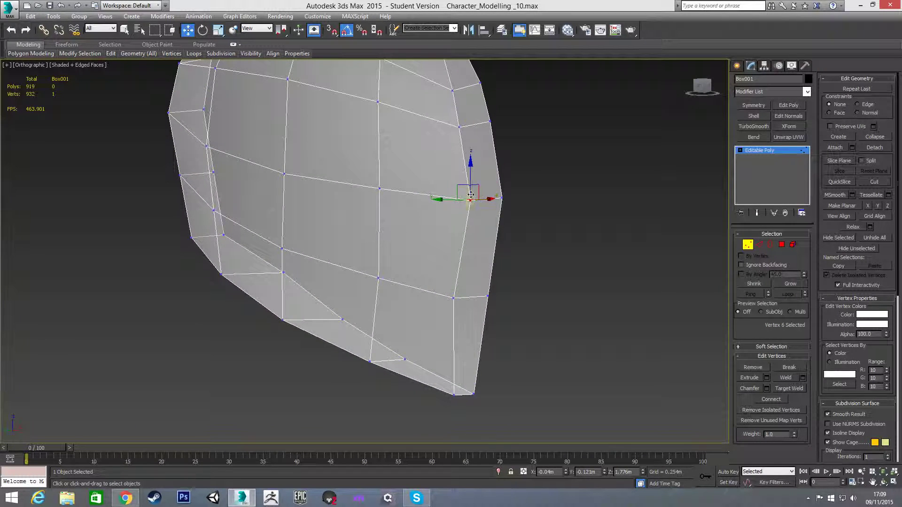
{"action": "key", "text": "l"}
{"action": "scroll", "coordinate": [511, 236], "scroll_direction": "up", "scroll_amount": 2}
{"action": "left_click_drag", "start_coordinate": [526, 211], "coordinate": [515, 212]}
{"action": "left_click", "coordinate": [484, 137]}
{"action": "left_click_drag", "start_coordinate": [511, 138], "coordinate": [502, 137]}
Step: Shift the three outer vertices along the forehead and upper front of the head back from the profile
{"action": "middle_click_drag", "start_coordinate": [510, 146], "coordinate": [508, 215]}
{"action": "left_click", "coordinate": [470, 170]}
{"action": "left_click", "coordinate": [476, 176]}
{"action": "left_click", "coordinate": [470, 170]}
{"action": "left_click_drag", "start_coordinate": [493, 170], "coordinate": [489, 170]}
{"action": "left_click", "coordinate": [448, 135]}
{"action": "left_click_drag", "start_coordinate": [460, 121], "coordinate": [454, 120]}
{"action": "left_click", "coordinate": [392, 94]}
{"action": "left_click_drag", "start_coordinate": [405, 83], "coordinate": [401, 82]}
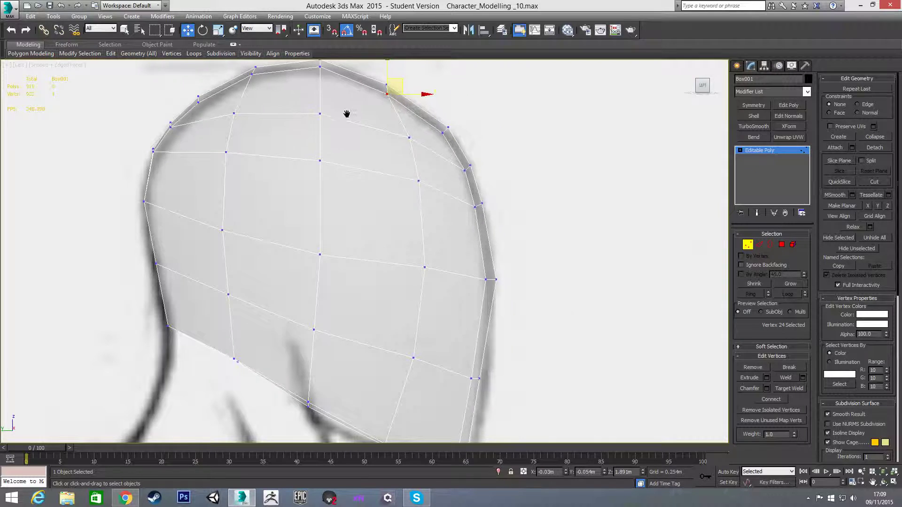
Step: Move the outer vertices down the back of the head forward from the rear profile, from the crown to the nape
{"action": "middle_click_drag", "start_coordinate": [343, 110], "coordinate": [358, 139]}
{"action": "left_click", "coordinate": [303, 142]}
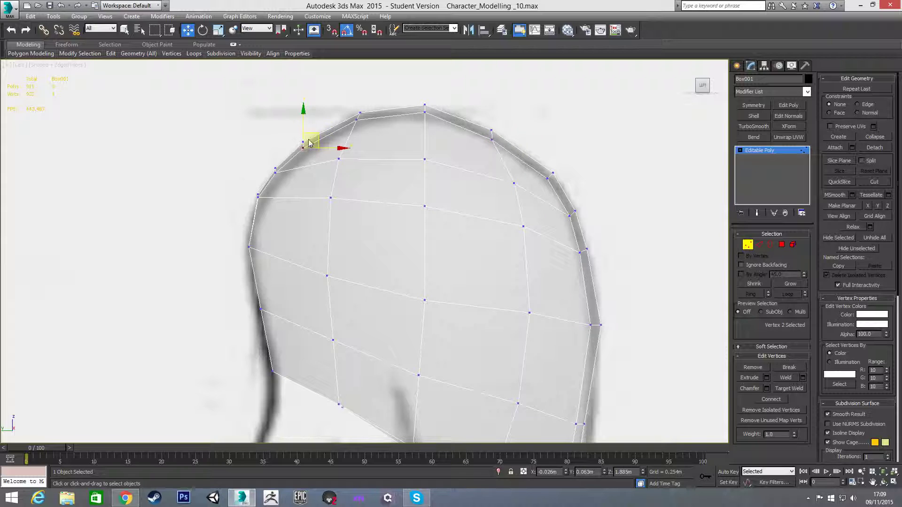
{"action": "left_click_drag", "start_coordinate": [317, 135], "coordinate": [318, 137]}
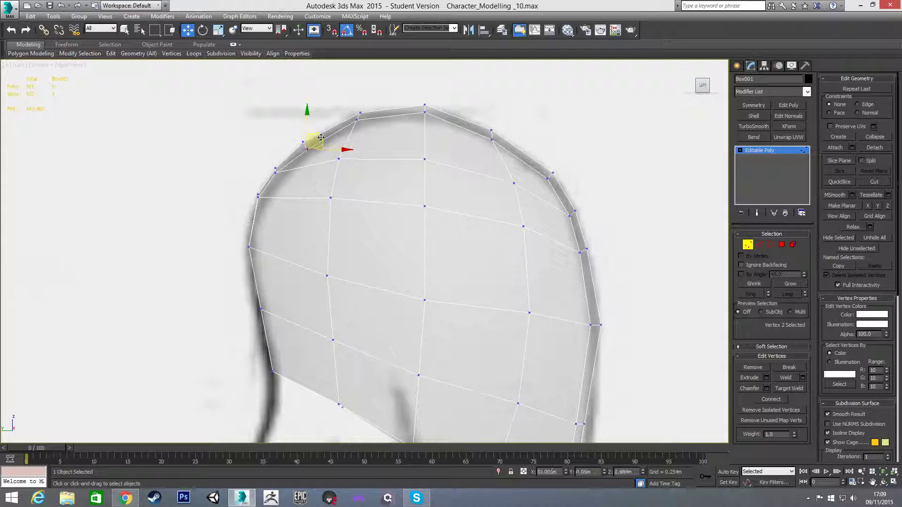
{"action": "left_click", "coordinate": [275, 171]}
{"action": "left_click_drag", "start_coordinate": [298, 174], "coordinate": [303, 174]}
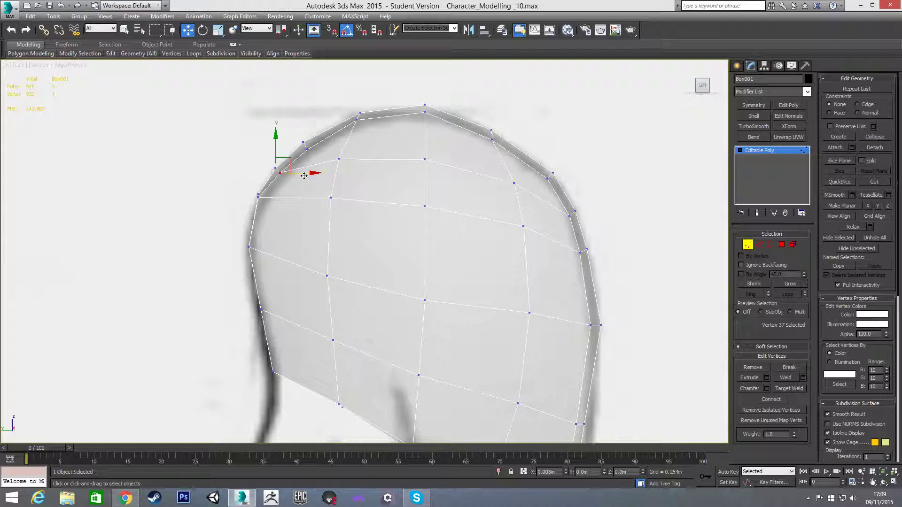
{"action": "left_click", "coordinate": [258, 196]}
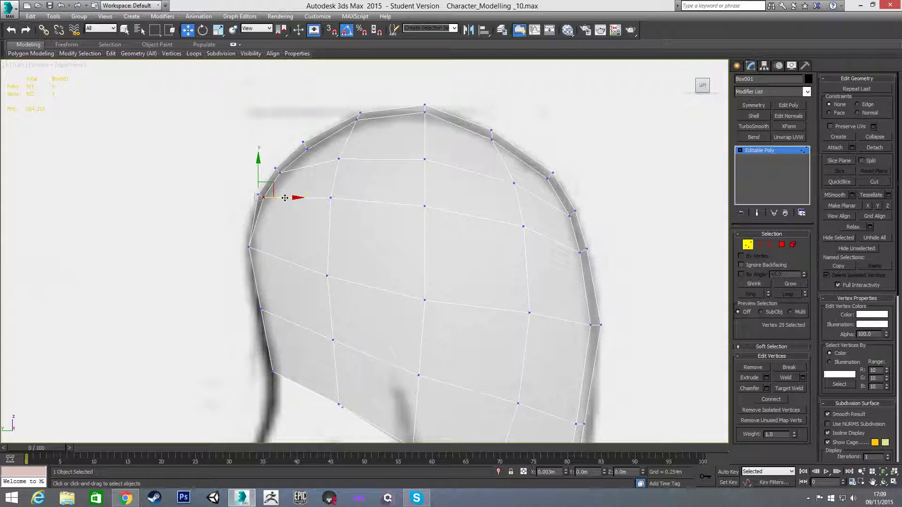
{"action": "left_click", "coordinate": [249, 246]}
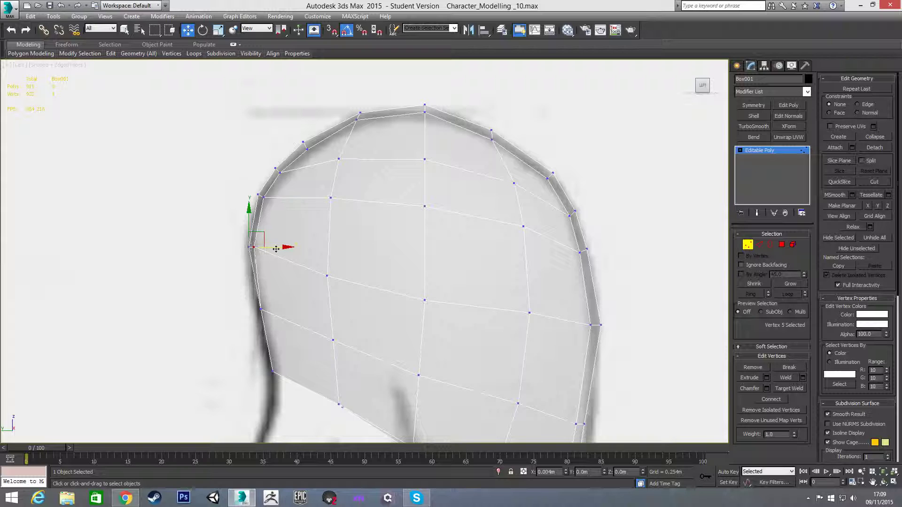
{"action": "left_click", "coordinate": [262, 311]}
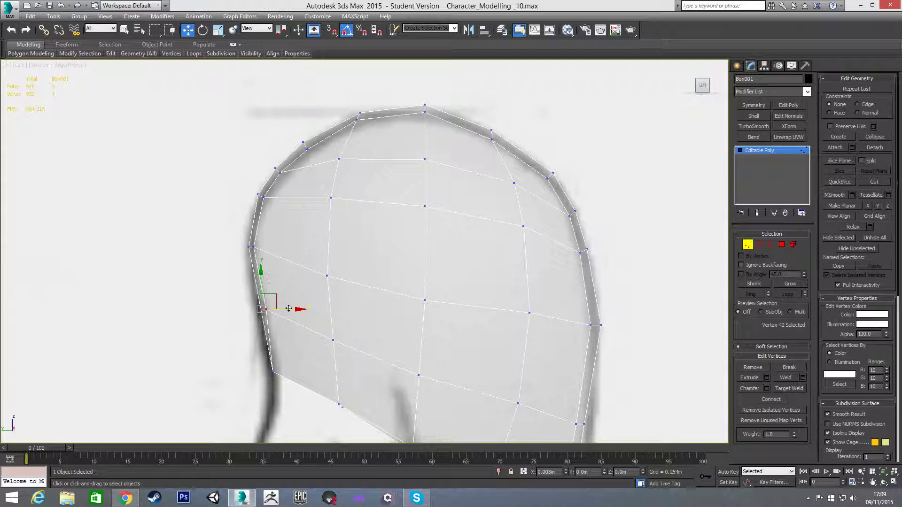
{"action": "left_click", "coordinate": [272, 372]}
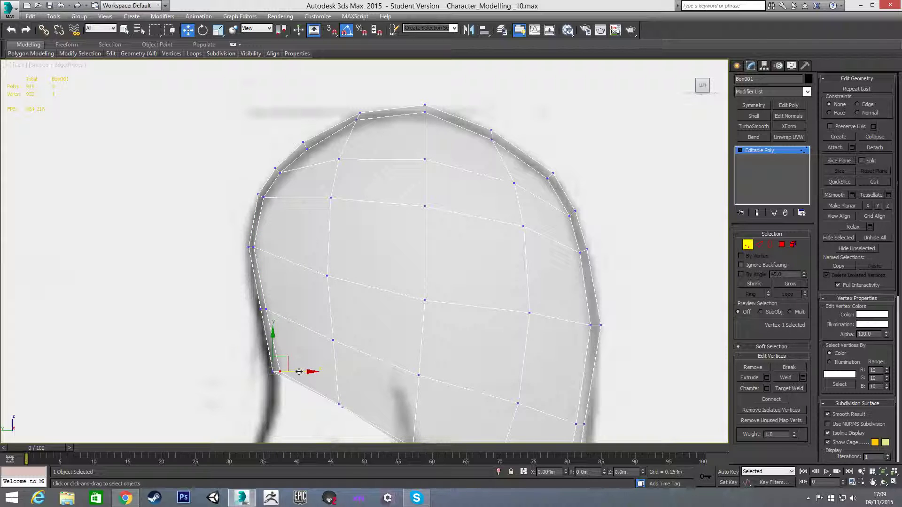
Step: Select the edges around the head's open-neck side from the nape to the chin and compare them with the body's neck area
{"action": "middle_click_drag", "start_coordinate": [288, 201], "coordinate": [379, 222], "text": "alt"}
{"action": "key", "text": "l"}
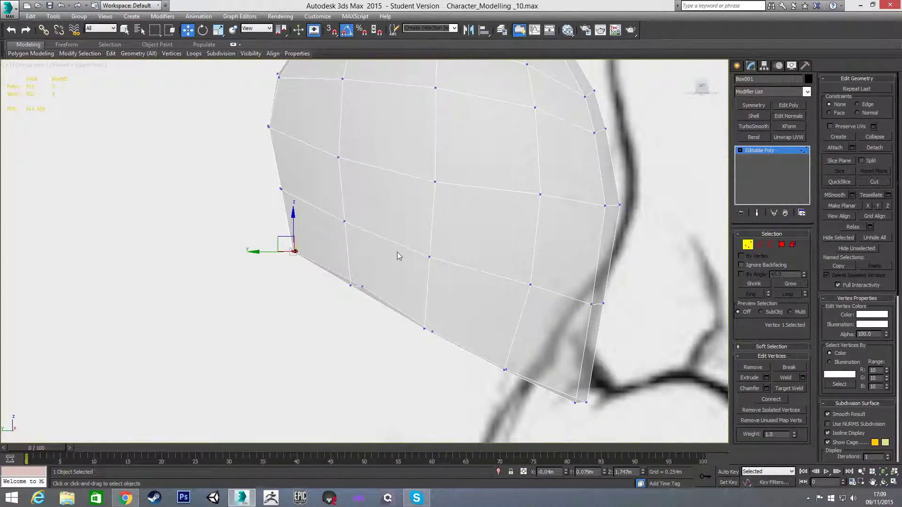
{"action": "middle_click_drag", "start_coordinate": [396, 252], "coordinate": [410, 274]}
{"action": "scroll", "coordinate": [395, 289], "scroll_direction": "down", "scroll_amount": 3}
{"action": "key", "text": "2"}
{"action": "left_click", "coordinate": [310, 300]}
{"action": "mouse_move", "coordinate": [331, 294]}
{"action": "middle_mouse_down", "text": "alt"}
{"action": "mouse_move", "coordinate": [347, 287]}
{"action": "mouse_move", "coordinate": [322, 273]}
{"action": "middle_mouse_up", "text": "alt"}
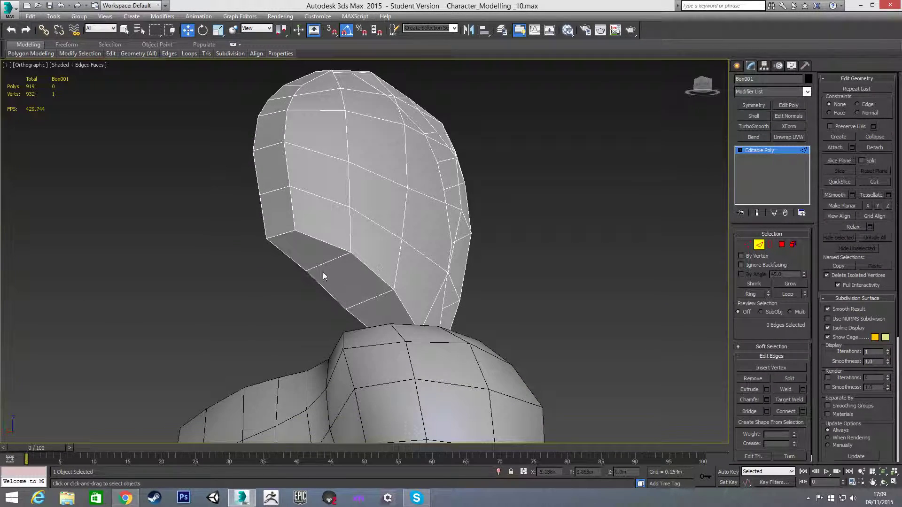
{"action": "left_click", "coordinate": [285, 234]}
{"action": "left_click", "coordinate": [318, 240], "text": "ctrl"}
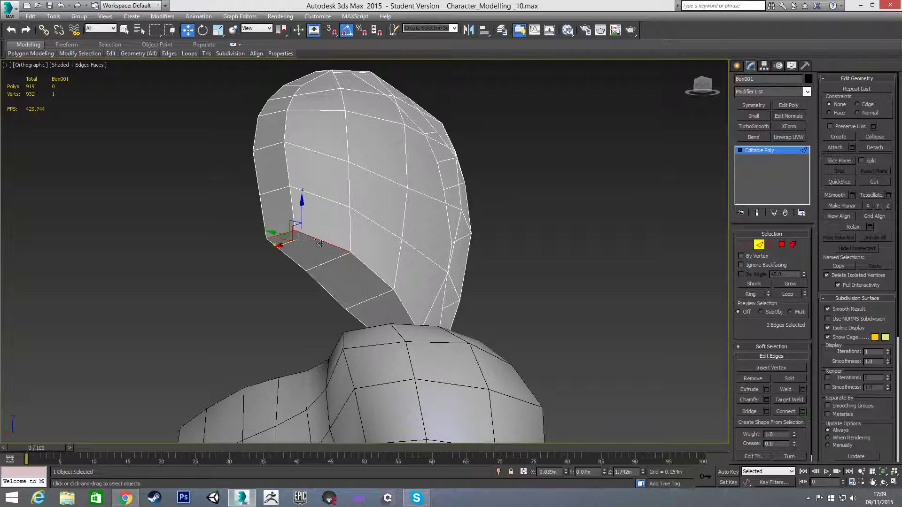
{"action": "middle_click_drag", "start_coordinate": [373, 290], "coordinate": [346, 302], "text": "alt"}
{"action": "left_click", "coordinate": [372, 276], "text": "ctrl"}
{"action": "left_click", "coordinate": [403, 294], "text": "ctrl"}
{"action": "middle_click_drag", "start_coordinate": [434, 311], "coordinate": [377, 276], "text": "alt"}
{"action": "left_click", "coordinate": [448, 259], "text": "ctrl"}
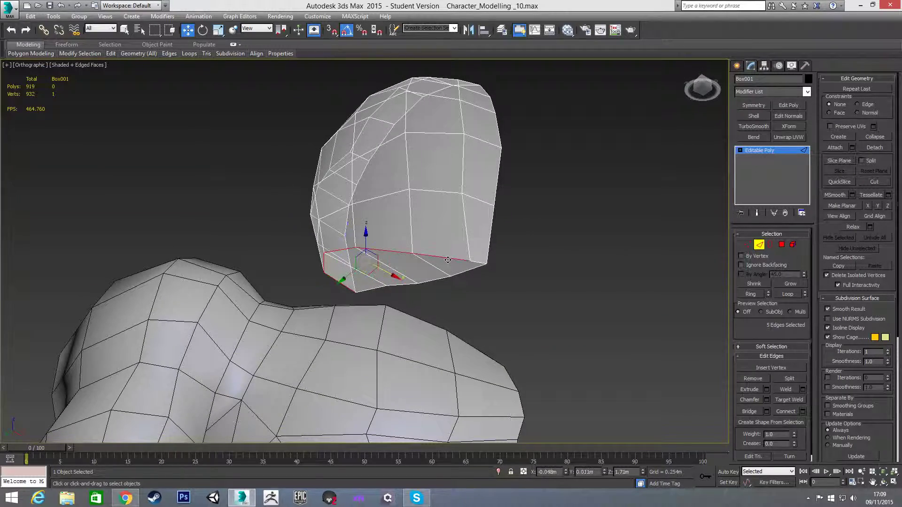
{"action": "left_click", "coordinate": [477, 264], "text": "ctrl"}
{"action": "middle_click_drag", "start_coordinate": [477, 271], "coordinate": [405, 322], "text": "alt"}
{"action": "middle_click_drag", "start_coordinate": [289, 288], "coordinate": [335, 224]}
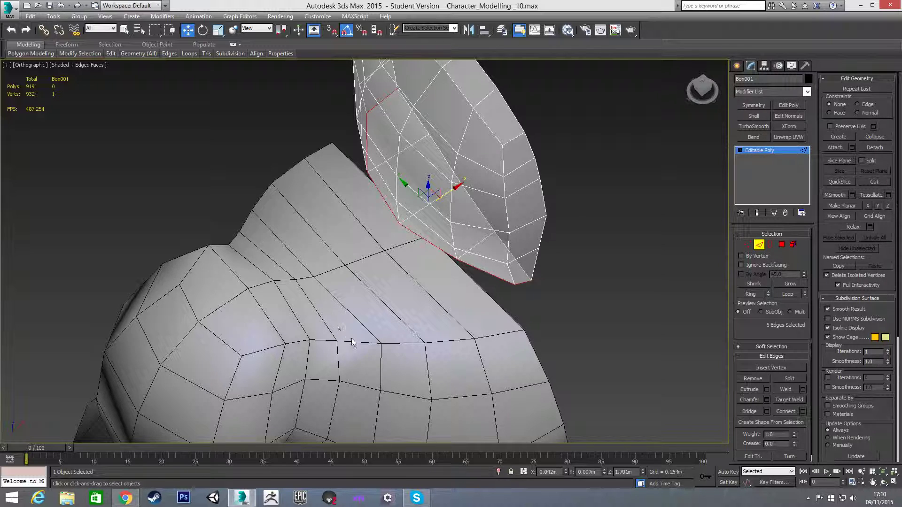
{"action": "middle_click_drag", "start_coordinate": [426, 319], "coordinate": [442, 266], "text": "alt"}
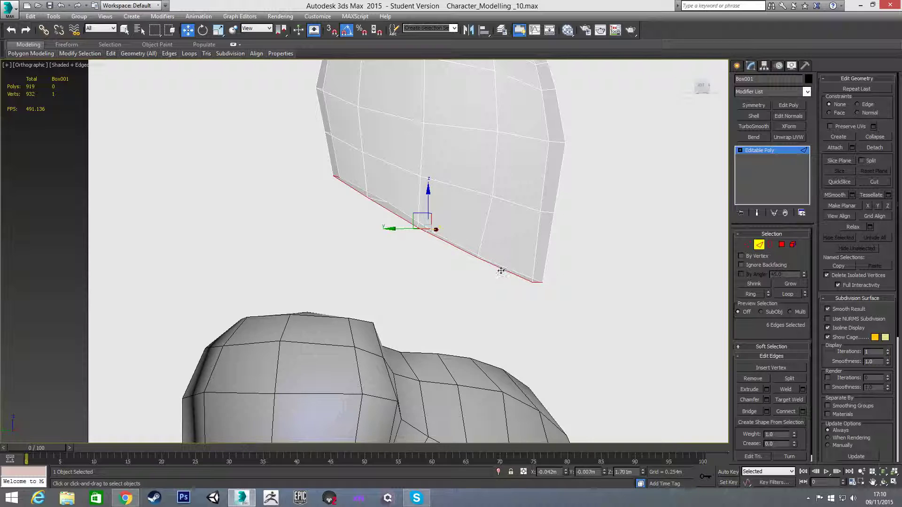
Step: Add a vertical edge loop between the rear and middle vertical loops on the side of the head
{"action": "key", "text": "l"}
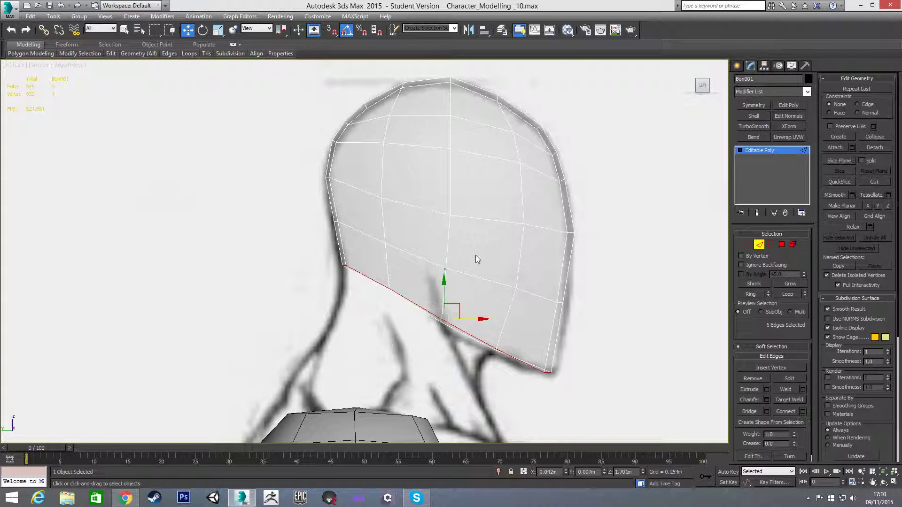
{"action": "left_click", "coordinate": [421, 116]}
{"action": "left_click", "coordinate": [413, 145], "text": "shift"}
{"action": "key", "text": "ctrl+shift+e"}
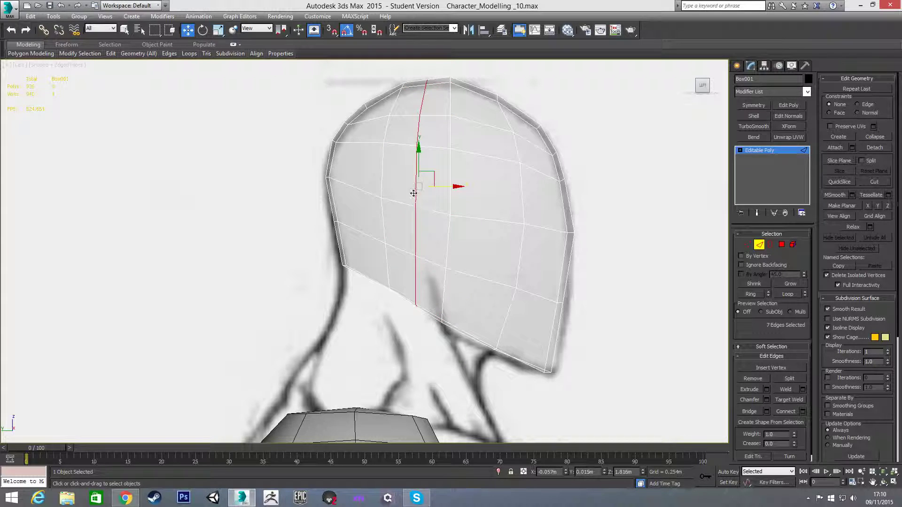
Step: With movement constrained to edges, slide the rear vertical loop's vertices and the new loop's lower vertex toward the back of the head
{"action": "key", "text": "1"}
{"action": "left_click_drag", "start_coordinate": [397, 77], "coordinate": [389, 110]}
{"action": "left_click", "coordinate": [389, 115]}
{"action": "left_click", "coordinate": [383, 143]}
{"action": "key", "text": "shift+x"}
{"action": "left_click_drag", "start_coordinate": [388, 144], "coordinate": [388, 144]}
{"action": "mouse_move", "coordinate": [369, 189]}
{"action": "left_mouse_down"}
{"action": "mouse_move", "coordinate": [389, 207]}
{"action": "mouse_move", "coordinate": [380, 195]}
{"action": "left_mouse_up"}
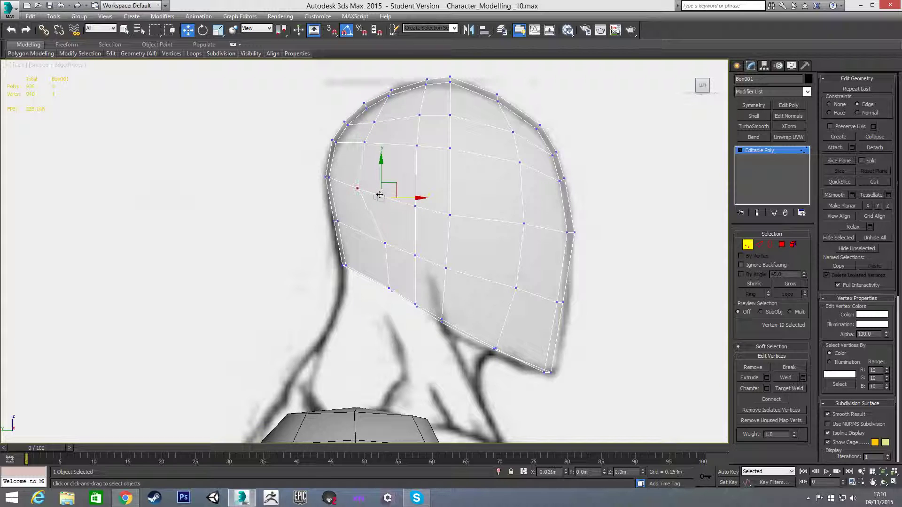
{"action": "left_click", "coordinate": [385, 243]}
{"action": "left_click_drag", "start_coordinate": [389, 242], "coordinate": [435, 259]}
{"action": "left_click", "coordinate": [396, 318]}
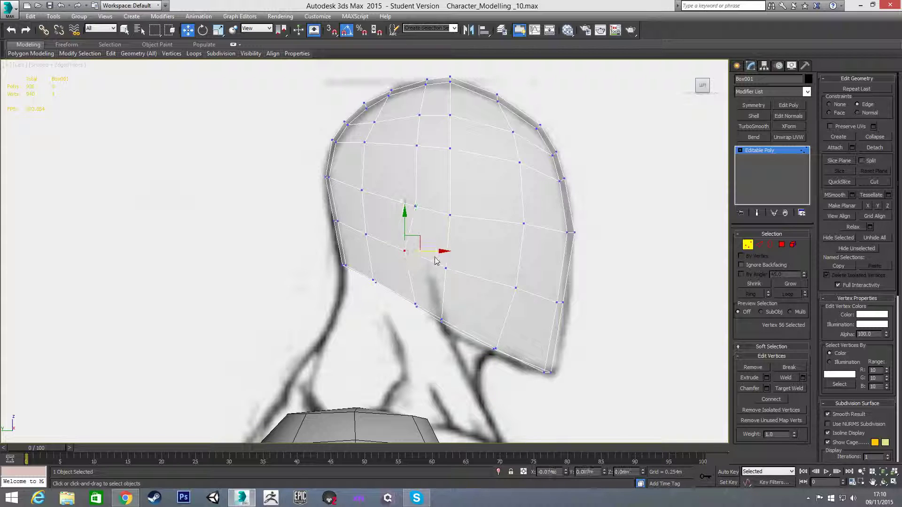
Step: Slide the new loop's upper vertices backward for even spacing and lower the two vertices at the top of the middle loop slightly
{"action": "left_click", "coordinate": [416, 207]}
{"action": "left_click_drag", "start_coordinate": [415, 162], "coordinate": [435, 145]}
{"action": "left_click", "coordinate": [419, 115]}
{"action": "left_click_drag", "start_coordinate": [444, 116], "coordinate": [457, 92]}
{"action": "key", "text": "shift+x"}
{"action": "left_click_drag", "start_coordinate": [450, 61], "coordinate": [450, 65]}
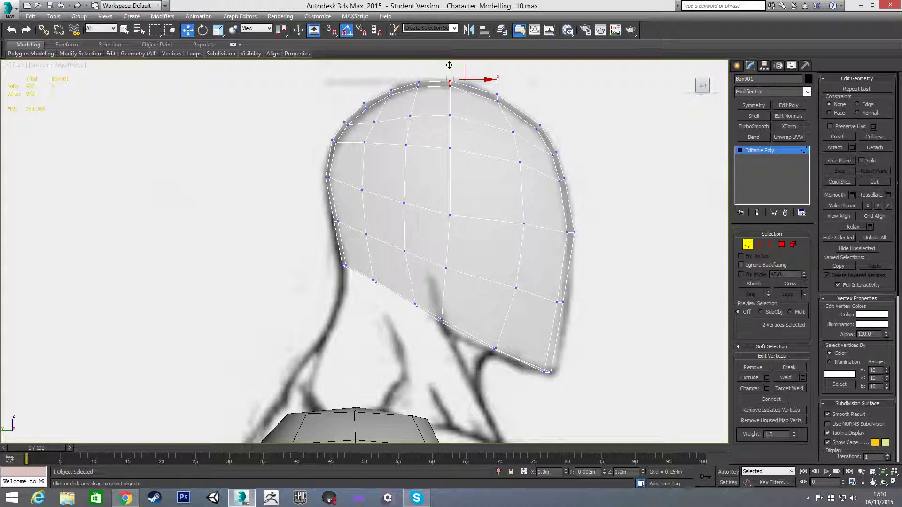
{"action": "left_click", "coordinate": [449, 66]}
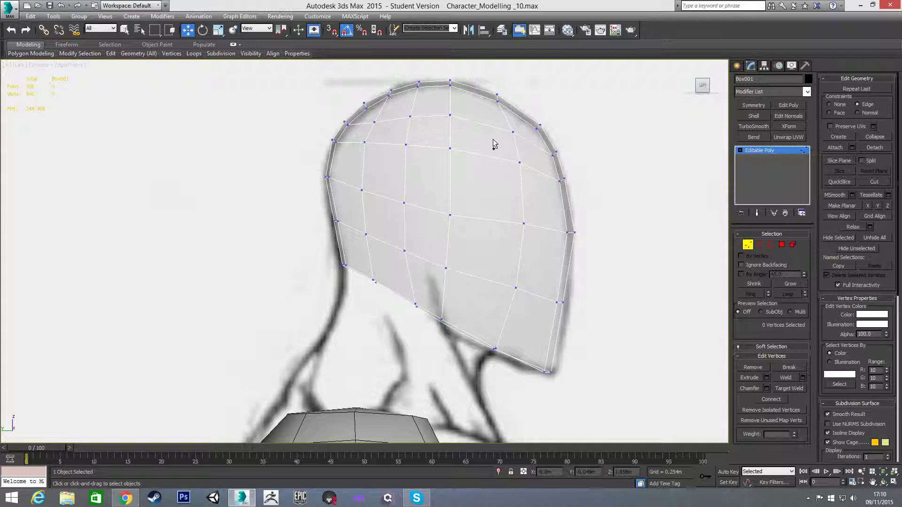
Step: Compare the half head's silhouette with the front and side reference drawings and inspect it from above
{"action": "middle_click_drag", "start_coordinate": [493, 218], "coordinate": [449, 230], "text": "alt"}
{"action": "key", "text": "f"}
{"action": "scroll", "coordinate": [449, 229], "scroll_direction": "up", "scroll_amount": 3}
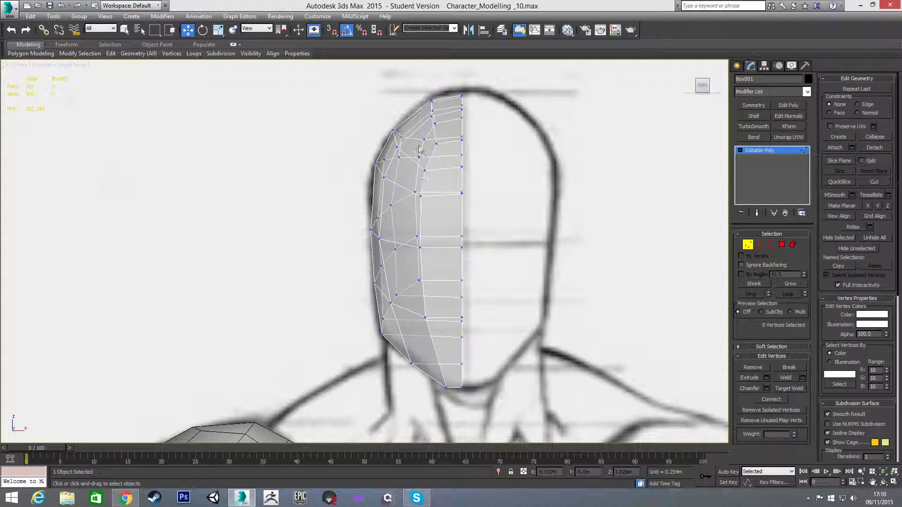
{"action": "left_click_drag", "start_coordinate": [471, 134], "coordinate": [447, 77]}
{"action": "left_click", "coordinate": [397, 112]}
{"action": "key", "text": "l"}
{"action": "scroll", "coordinate": [475, 261], "scroll_direction": "down", "scroll_amount": 4}
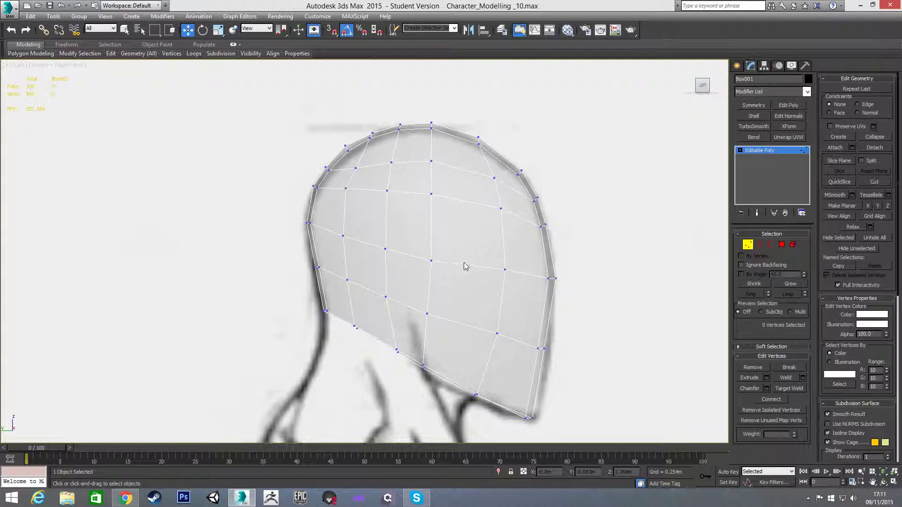
{"action": "middle_click_drag", "start_coordinate": [473, 246], "coordinate": [390, 324], "text": "alt"}
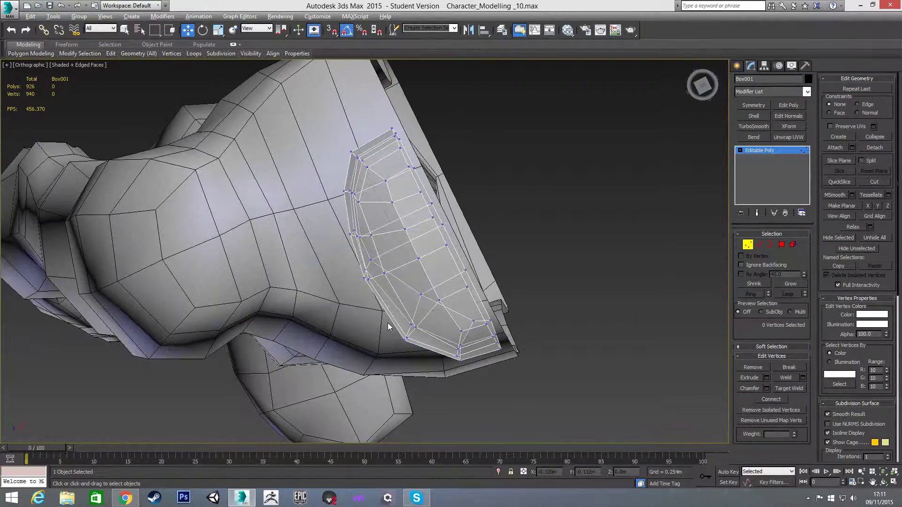
{"action": "scroll", "coordinate": [396, 265], "scroll_direction": "down", "scroll_amount": 10}
Step: In the top view, move the four vertices at the rear side of the head about 0.002 m outward
{"action": "key", "text": "t"}
{"action": "scroll", "coordinate": [415, 236], "scroll_direction": "up", "scroll_amount": 10}
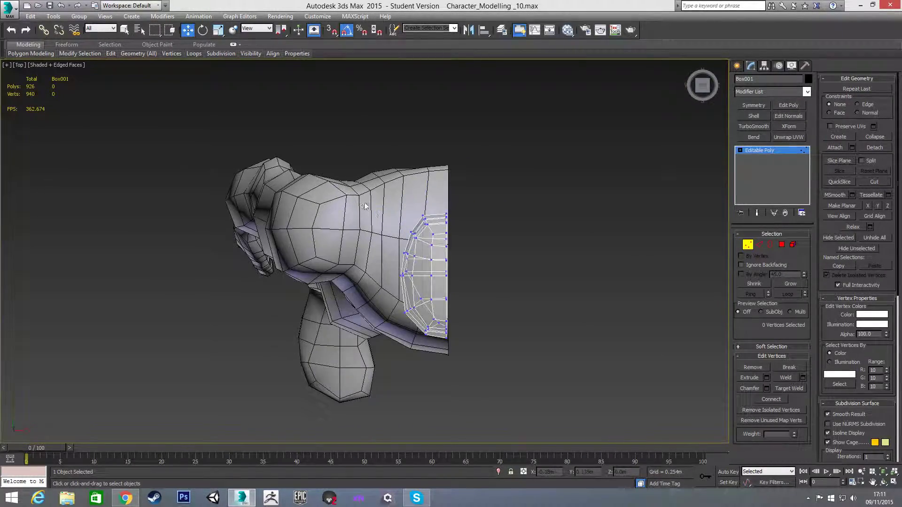
{"action": "scroll", "coordinate": [416, 228], "scroll_direction": "up", "scroll_amount": 4}
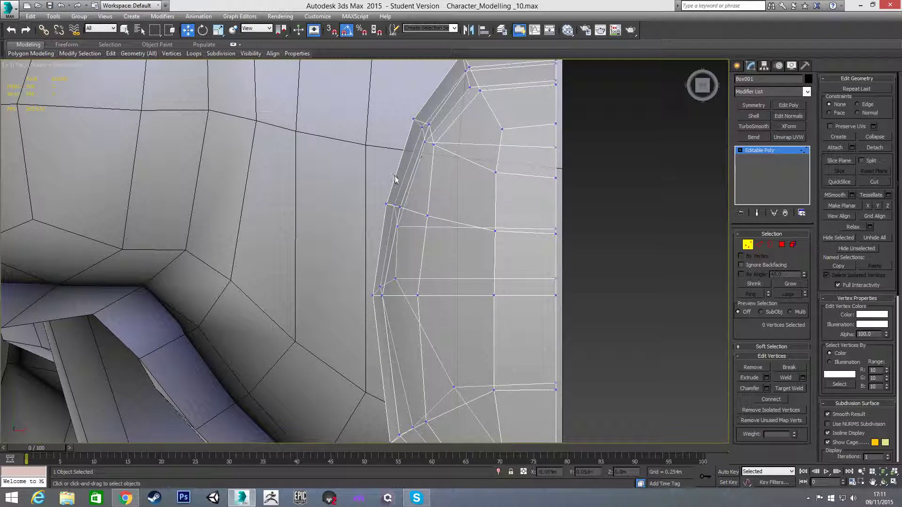
{"action": "left_click_drag", "start_coordinate": [444, 227], "coordinate": [424, 208]}
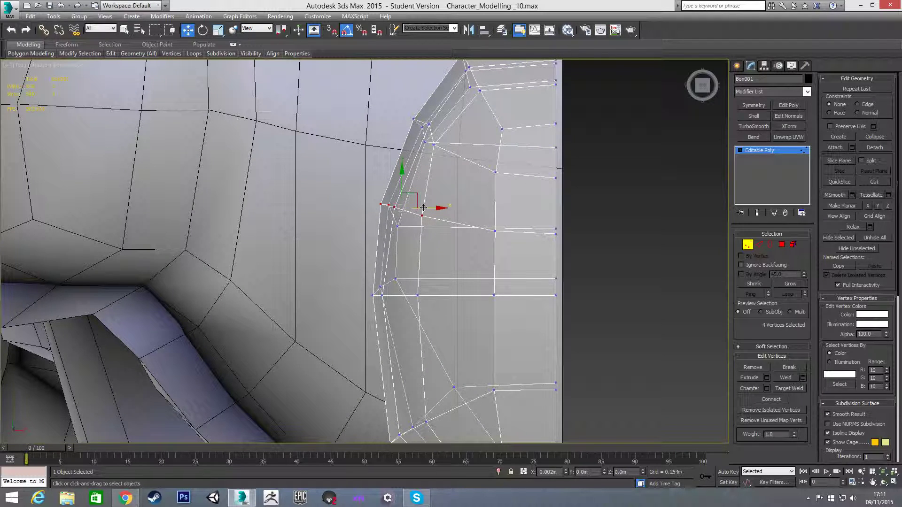
{"action": "left_click", "coordinate": [406, 239]}
Step: With movement constrained to edges, slide the rear loop's vertex near the upper back of the head slightly toward the face and down
{"action": "scroll", "coordinate": [414, 195], "scroll_direction": "up", "scroll_amount": 2}
{"action": "middle_click_drag", "start_coordinate": [414, 195], "coordinate": [425, 168], "text": "alt"}
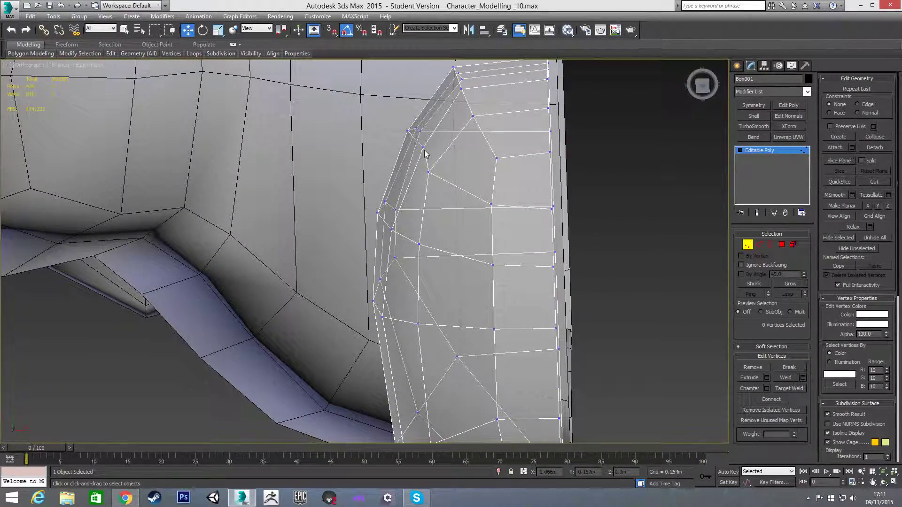
{"action": "left_click", "coordinate": [423, 149]}
{"action": "middle_click_drag", "start_coordinate": [417, 215], "coordinate": [506, 180], "text": "alt"}
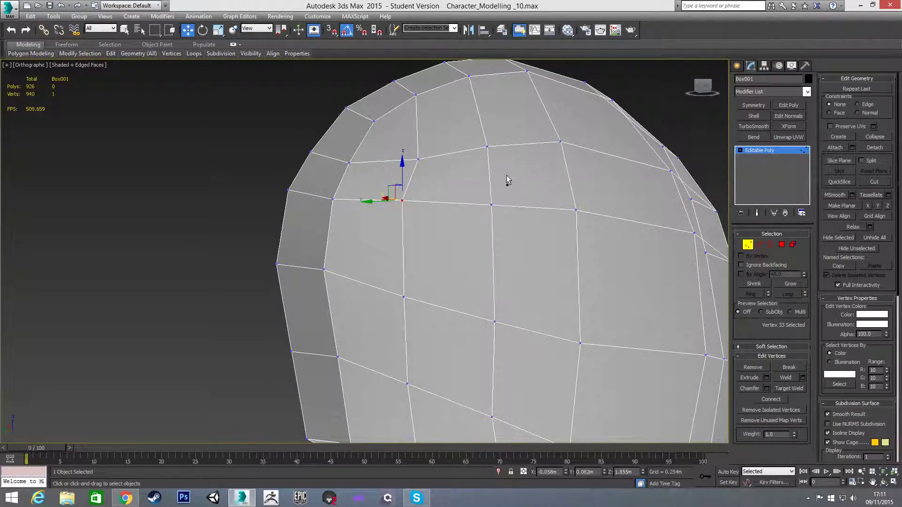
{"action": "left_click_drag", "start_coordinate": [382, 203], "coordinate": [390, 203]}
{"action": "left_click", "coordinate": [418, 159]}
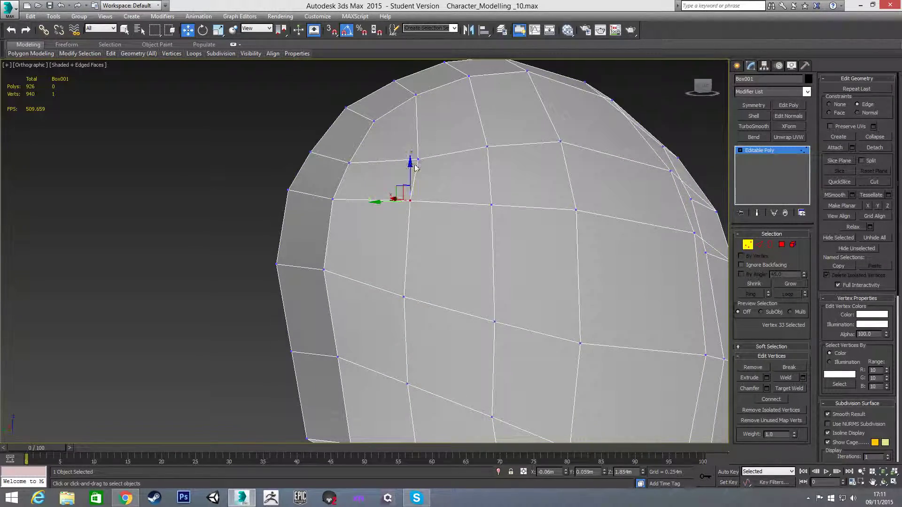
{"action": "middle_click_drag", "start_coordinate": [392, 162], "coordinate": [374, 256], "text": "alt"}
{"action": "key", "text": "l"}
{"action": "left_click", "coordinate": [405, 201]}
{"action": "left_click_drag", "start_coordinate": [404, 176], "coordinate": [470, 209]}
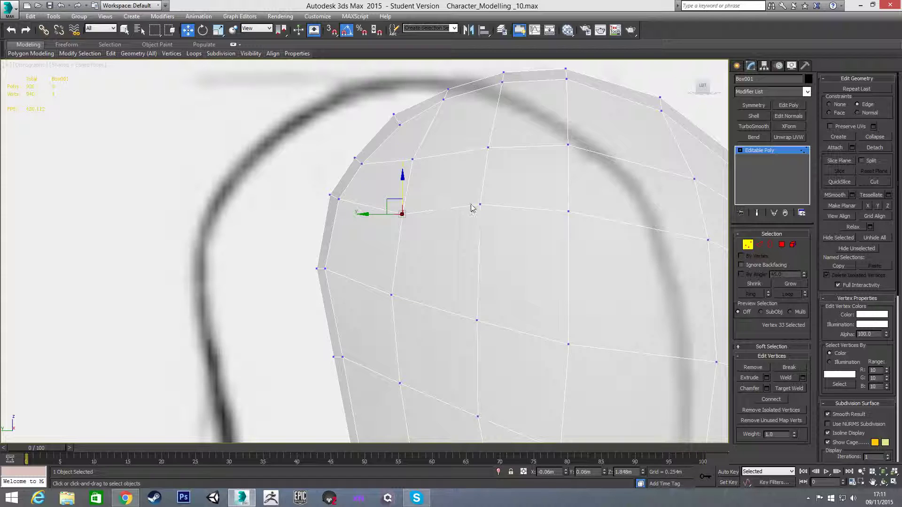
Step: In the side view, lower the upper side row's vertices on the loop behind the middle, the middle loop and the front loop
{"action": "left_click", "coordinate": [478, 204]}
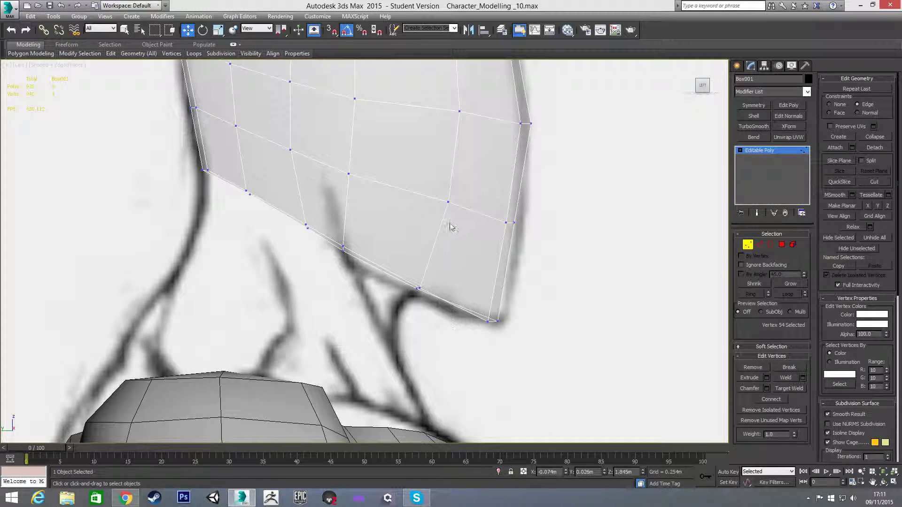
{"action": "scroll", "coordinate": [450, 228], "scroll_direction": "down", "scroll_amount": 5}
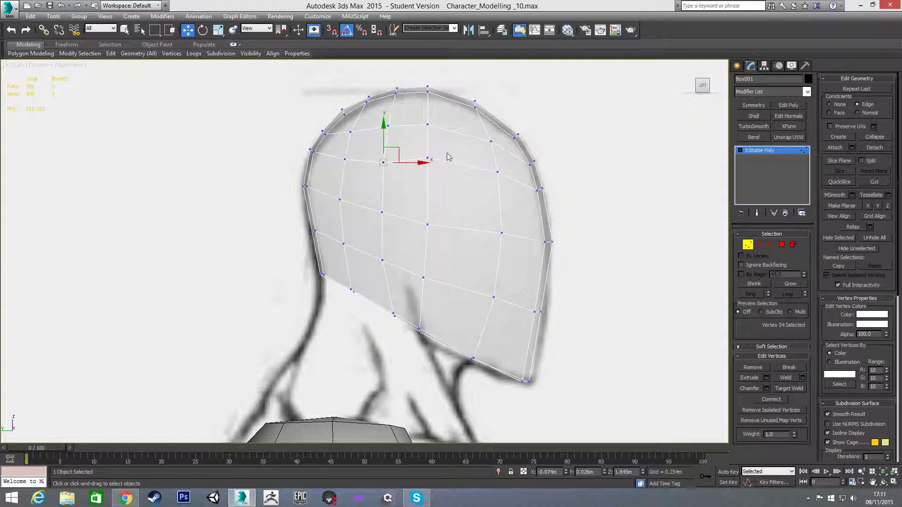
{"action": "left_click_drag", "start_coordinate": [428, 160], "coordinate": [430, 146]}
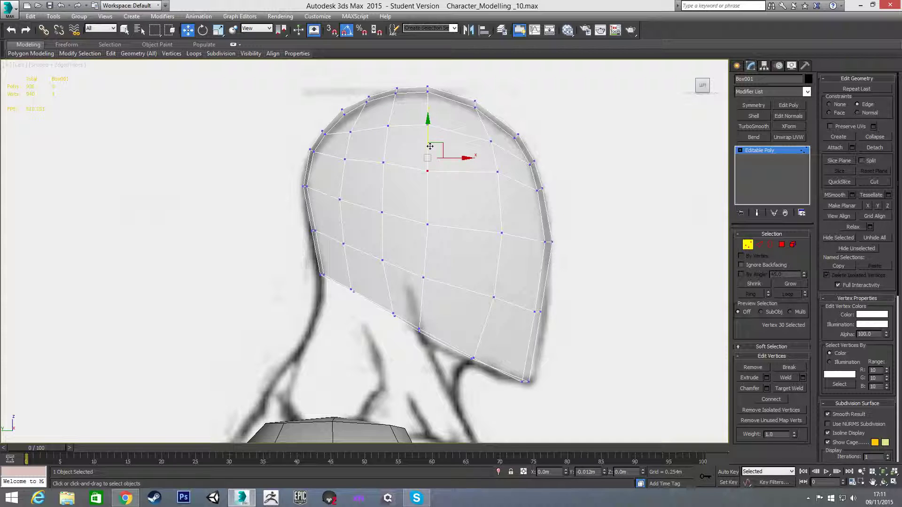
{"action": "left_click", "coordinate": [498, 171]}
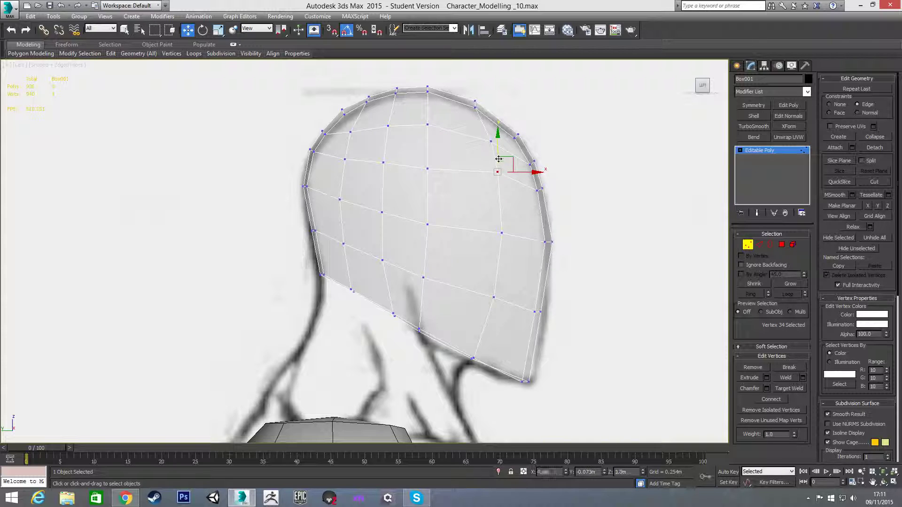
{"action": "left_click_drag", "start_coordinate": [499, 161], "coordinate": [499, 172]}
Step: Raise the rear loop's two upper vertices slightly along their edges to even out the back of the head
{"action": "left_click", "coordinate": [347, 160]}
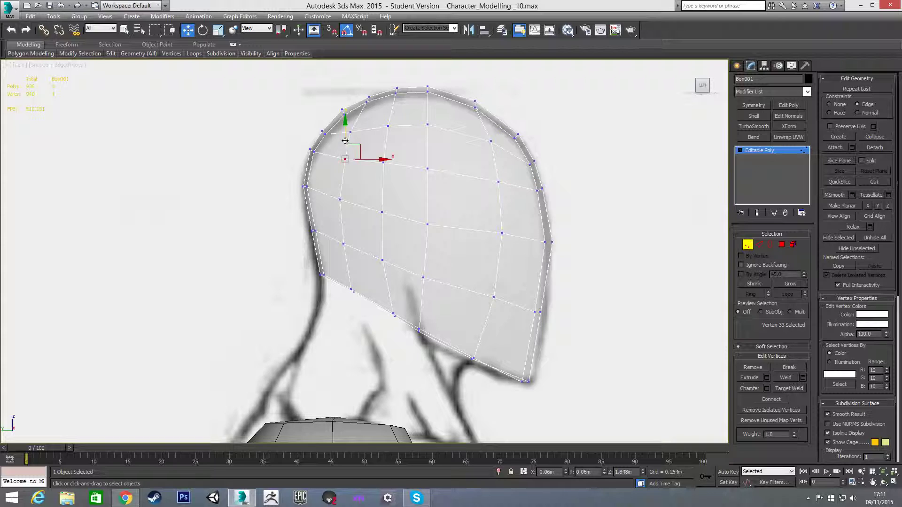
{"action": "left_click_drag", "start_coordinate": [344, 140], "coordinate": [344, 139]}
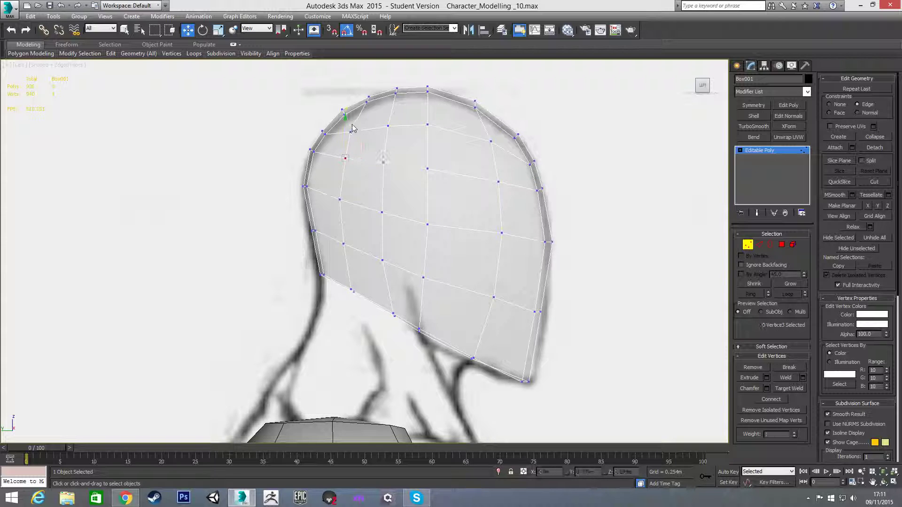
{"action": "left_click", "coordinate": [351, 130]}
{"action": "left_click_drag", "start_coordinate": [350, 110], "coordinate": [350, 108]}
{"action": "left_click", "coordinate": [483, 162]}
Step: Add a vertical edge loop between the middle and front vertical loops on the side of the head
{"action": "middle_click_drag", "start_coordinate": [477, 177], "coordinate": [452, 187], "text": "alt"}
{"action": "mouse_move", "coordinate": [508, 195]}
{"action": "middle_mouse_down", "text": "alt"}
{"action": "mouse_move", "coordinate": [514, 260]}
{"action": "mouse_move", "coordinate": [477, 283]}
{"action": "mouse_move", "coordinate": [448, 280]}
{"action": "mouse_move", "coordinate": [405, 212]}
{"action": "mouse_move", "coordinate": [417, 171]}
{"action": "mouse_move", "coordinate": [454, 187]}
{"action": "middle_mouse_up", "text": "alt"}
{"action": "key", "text": "l"}
{"action": "key", "text": "2"}
{"action": "left_click", "coordinate": [459, 179]}
{"action": "key", "text": "alt+r"}
{"action": "key", "text": "ctrl+shift+e"}
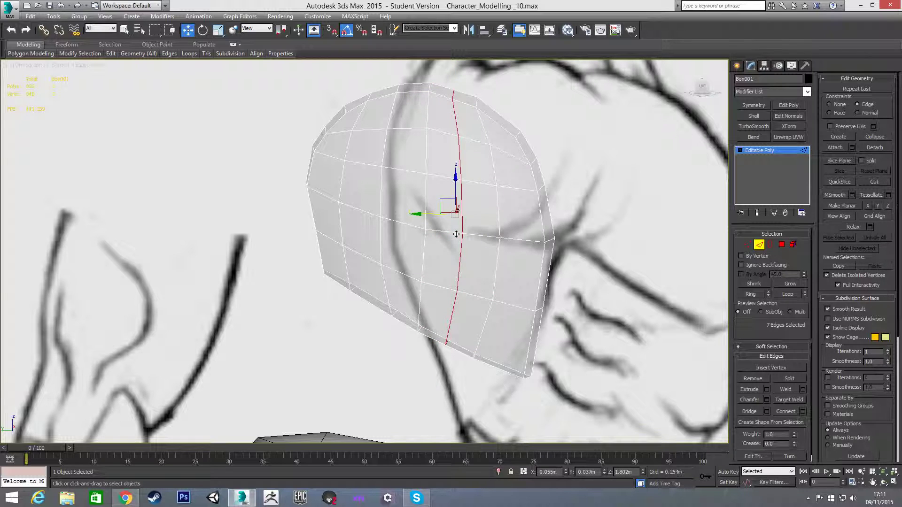
{"action": "key", "text": "l"}
{"action": "middle_click_drag", "start_coordinate": [441, 182], "coordinate": [467, 300]}
{"action": "scroll", "coordinate": [467, 301], "scroll_direction": "down", "scroll_amount": 3}
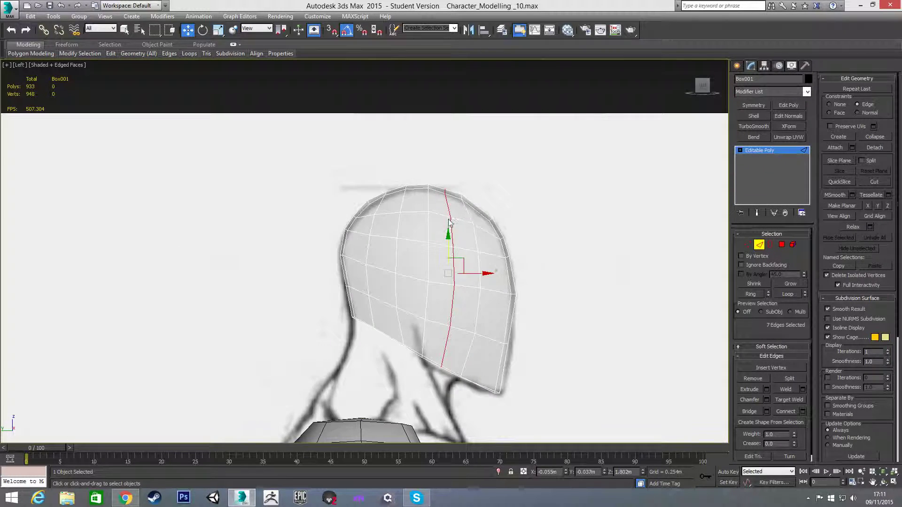
{"action": "scroll", "coordinate": [448, 221], "scroll_direction": "up", "scroll_amount": 3}
Step: Slide the new loop's upper and mid-height vertices slightly toward the face for even spacing
{"action": "key", "text": "1"}
{"action": "left_click_drag", "start_coordinate": [459, 183], "coordinate": [477, 168]}
{"action": "mouse_move", "coordinate": [467, 233]}
{"action": "left_mouse_down"}
{"action": "mouse_move", "coordinate": [452, 218]}
{"action": "mouse_move", "coordinate": [481, 215]}
{"action": "mouse_move", "coordinate": [458, 232]}
{"action": "left_mouse_up"}
{"action": "left_click", "coordinate": [478, 221]}
{"action": "scroll", "coordinate": [470, 211], "scroll_direction": "up", "scroll_amount": 2}
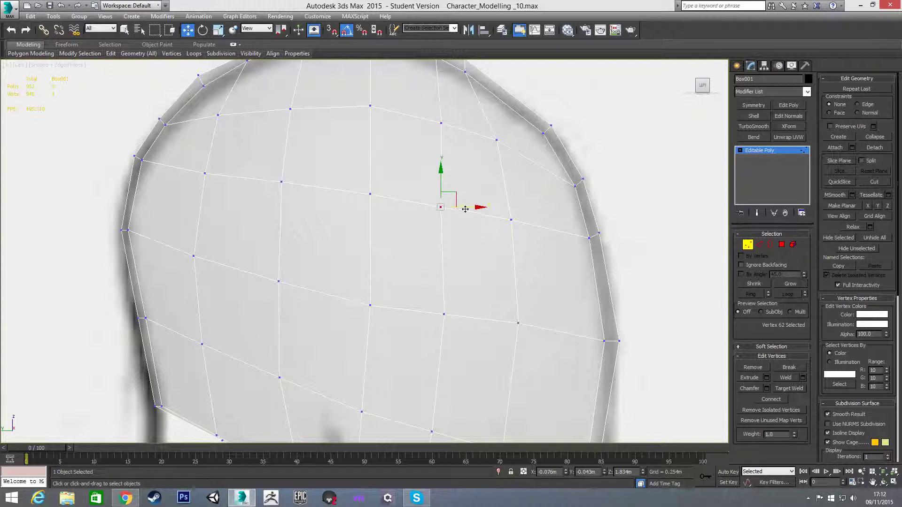
{"action": "scroll", "coordinate": [464, 263], "scroll_direction": "down", "scroll_amount": 2}
{"action": "left_click", "coordinate": [454, 261]}
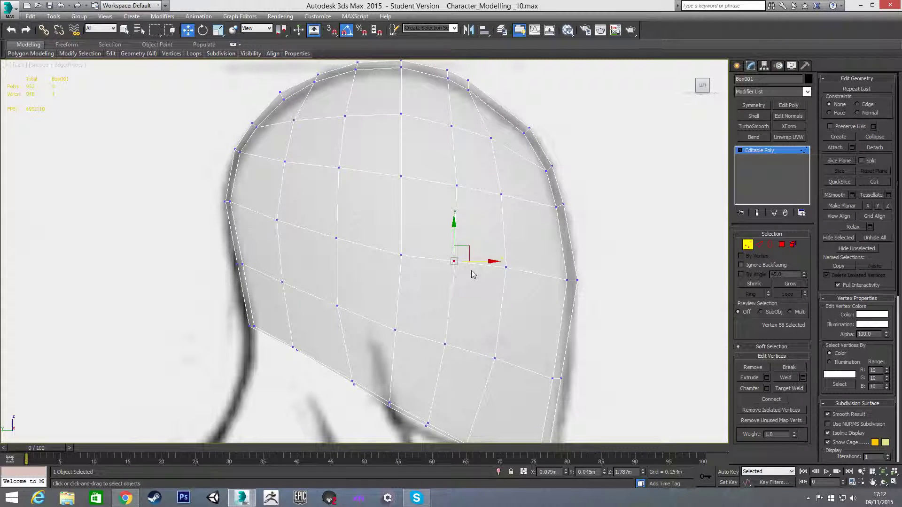
{"action": "left_click_drag", "start_coordinate": [481, 263], "coordinate": [481, 263]}
Step: Slide the new loop's lower side vertex and its vertices on the jaw edge slightly toward the face
{"action": "left_click", "coordinate": [445, 345]}
{"action": "left_click_drag", "start_coordinate": [470, 346], "coordinate": [476, 345]}
{"action": "middle_click_drag", "start_coordinate": [441, 417], "coordinate": [459, 323]}
{"action": "left_click_drag", "start_coordinate": [438, 318], "coordinate": [500, 353]}
{"action": "left_click", "coordinate": [483, 350]}
Step: Slide the front vertical loop's three side vertices along their edges toward the face
{"action": "left_click", "coordinate": [512, 263]}
{"action": "left_click_drag", "start_coordinate": [539, 264], "coordinate": [551, 264]}
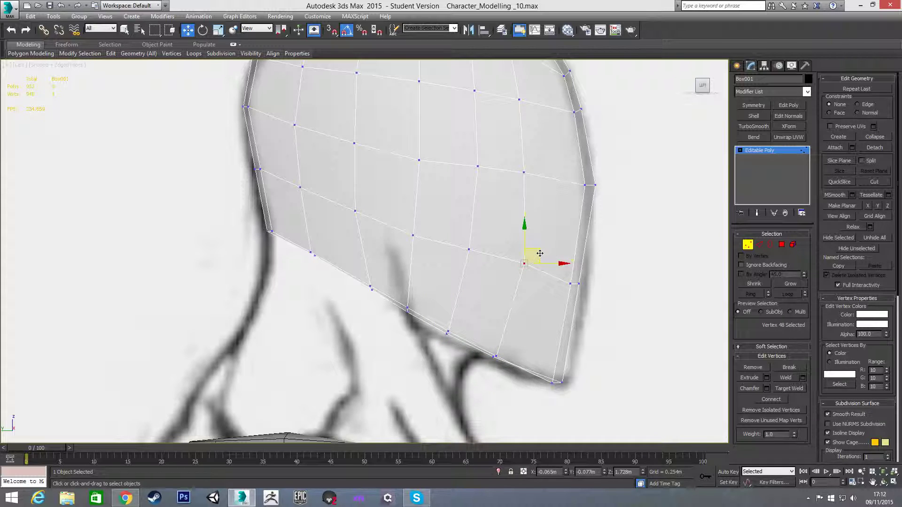
{"action": "key", "text": "ctrl+z"}
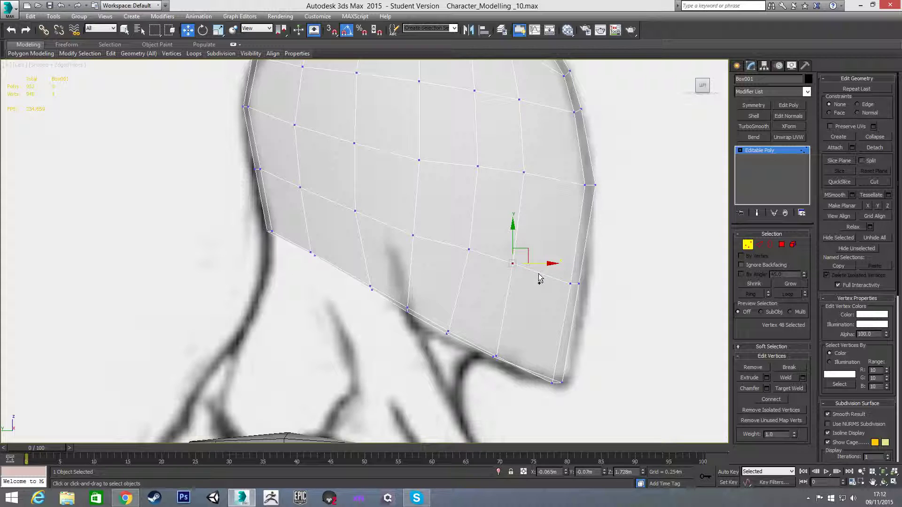
{"action": "left_click_drag", "start_coordinate": [534, 262], "coordinate": [548, 269]}
{"action": "left_click", "coordinate": [524, 173]}
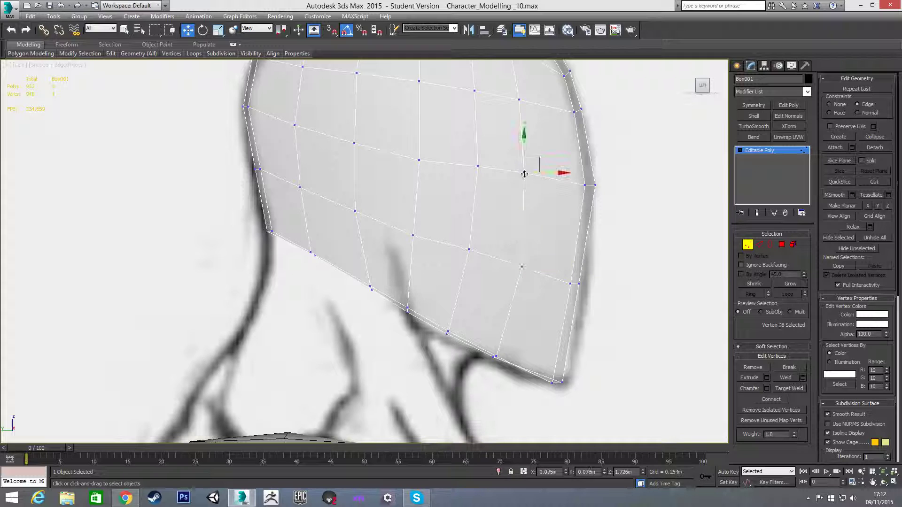
{"action": "left_click_drag", "start_coordinate": [557, 174], "coordinate": [567, 177]}
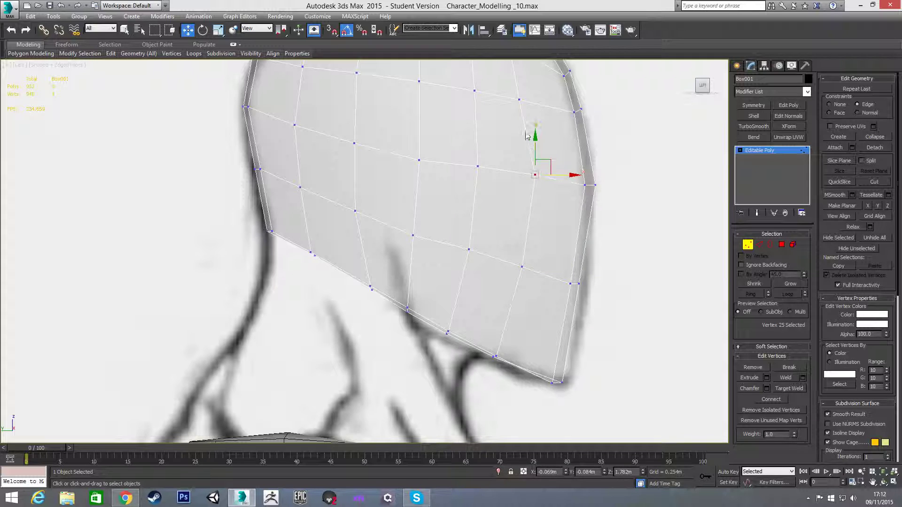
{"action": "left_click", "coordinate": [519, 100]}
{"action": "left_click_drag", "start_coordinate": [545, 100], "coordinate": [555, 103]}
Step: Slide the front loop's upper side vertex and its two forehead outline vertices forward along the head's curve
{"action": "middle_click_drag", "start_coordinate": [539, 149], "coordinate": [520, 268]}
{"action": "left_click", "coordinate": [490, 164]}
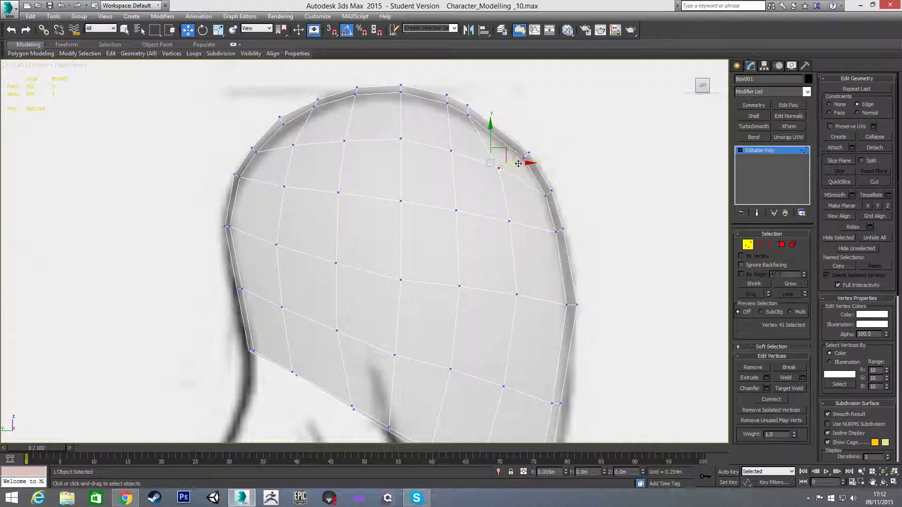
{"action": "left_click", "coordinate": [468, 104]}
{"action": "mouse_move", "coordinate": [491, 110]}
{"action": "left_mouse_down"}
{"action": "mouse_move", "coordinate": [510, 120]}
{"action": "mouse_move", "coordinate": [498, 139]}
{"action": "mouse_move", "coordinate": [478, 121]}
{"action": "mouse_move", "coordinate": [505, 107]}
{"action": "mouse_move", "coordinate": [495, 132]}
{"action": "mouse_move", "coordinate": [504, 110]}
{"action": "left_mouse_up"}
{"action": "left_click", "coordinate": [488, 119]}
{"action": "left_click", "coordinate": [488, 131]}
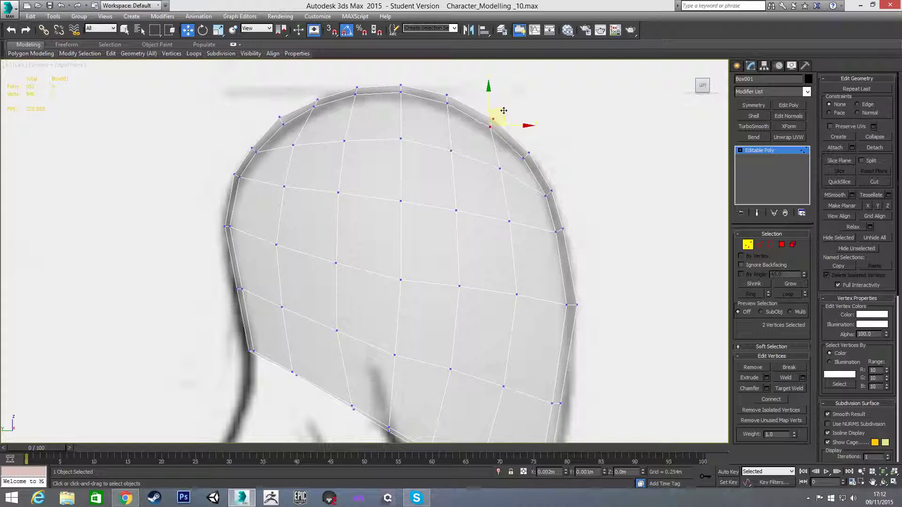
{"action": "left_click", "coordinate": [478, 142]}
Step: In the top view, move the newest loop's lower side vertex slightly outward to round the side of the head
{"action": "scroll", "coordinate": [503, 176], "scroll_direction": "down", "scroll_amount": 3}
{"action": "middle_click_drag", "start_coordinate": [490, 272], "coordinate": [423, 351], "text": "alt"}
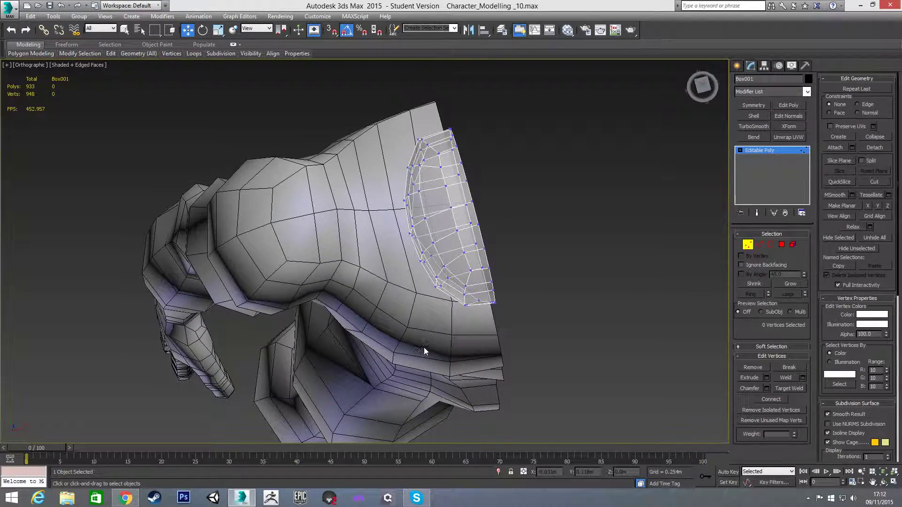
{"action": "key", "text": "t"}
{"action": "scroll", "coordinate": [373, 261], "scroll_direction": "up", "scroll_amount": 10}
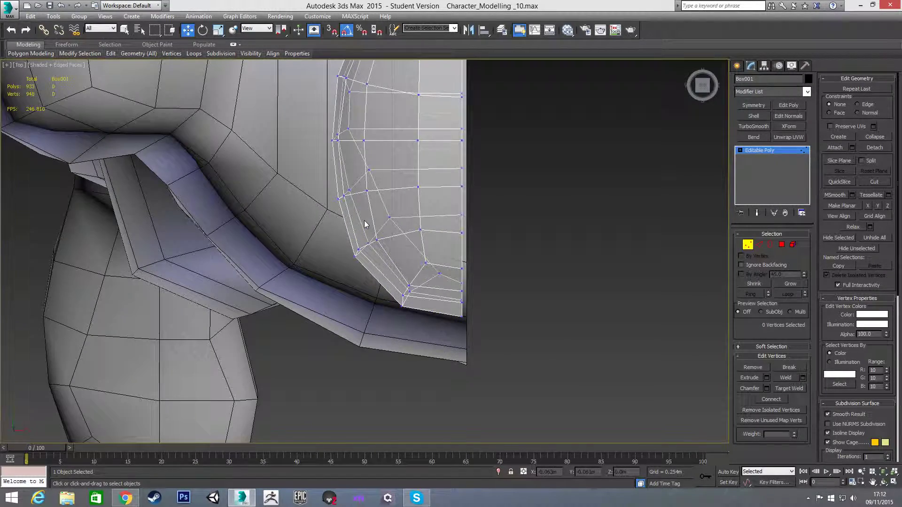
{"action": "scroll", "coordinate": [362, 226], "scroll_direction": "down", "scroll_amount": 2}
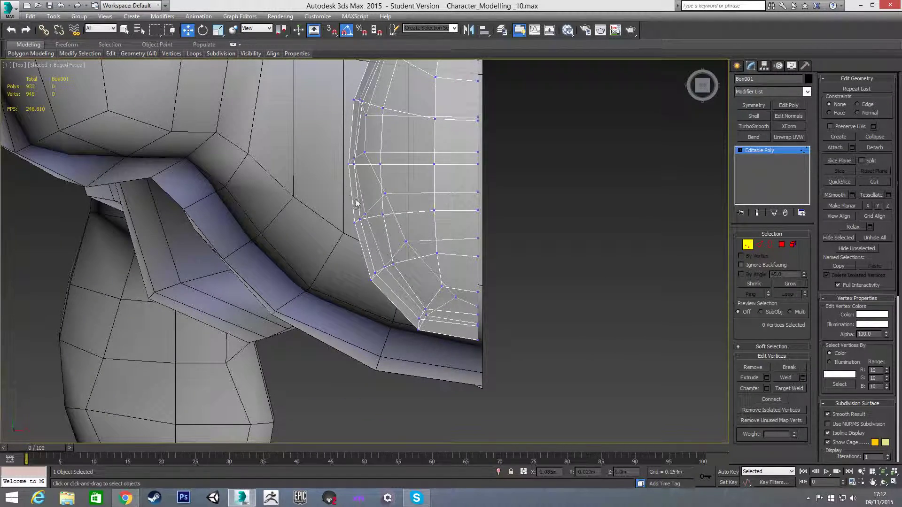
{"action": "left_click_drag", "start_coordinate": [390, 229], "coordinate": [391, 213]}
{"action": "left_click", "coordinate": [376, 185]}
{"action": "left_click", "coordinate": [380, 194]}
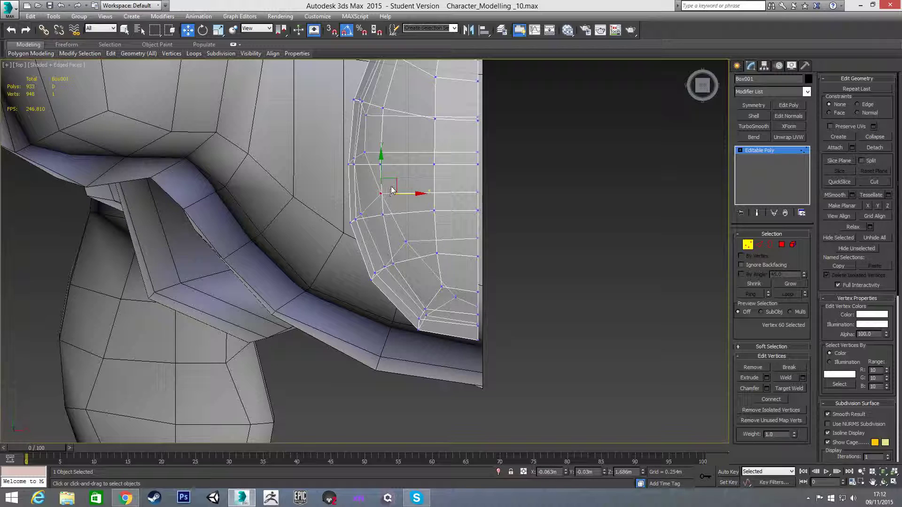
{"action": "left_click", "coordinate": [395, 248]}
Step: Move the front loop's lower side vertex and the three neighbouring outer vertices outward and toward the face
{"action": "left_click", "coordinate": [407, 243]}
{"action": "left_click_drag", "start_coordinate": [420, 230], "coordinate": [416, 239]}
{"action": "left_click_drag", "start_coordinate": [407, 296], "coordinate": [404, 294]}
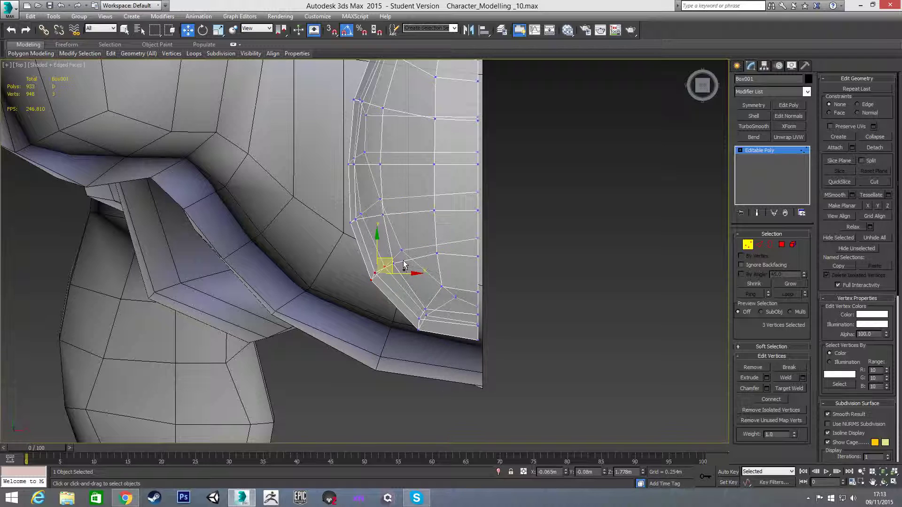
{"action": "left_click_drag", "start_coordinate": [395, 258], "coordinate": [391, 272]}
{"action": "left_click", "coordinate": [407, 275]}
Step: Check the half head from the front and apply a Symmetry modifier to it
{"action": "middle_click_drag", "start_coordinate": [408, 275], "coordinate": [450, 233], "text": "alt"}
{"action": "key", "text": "f"}
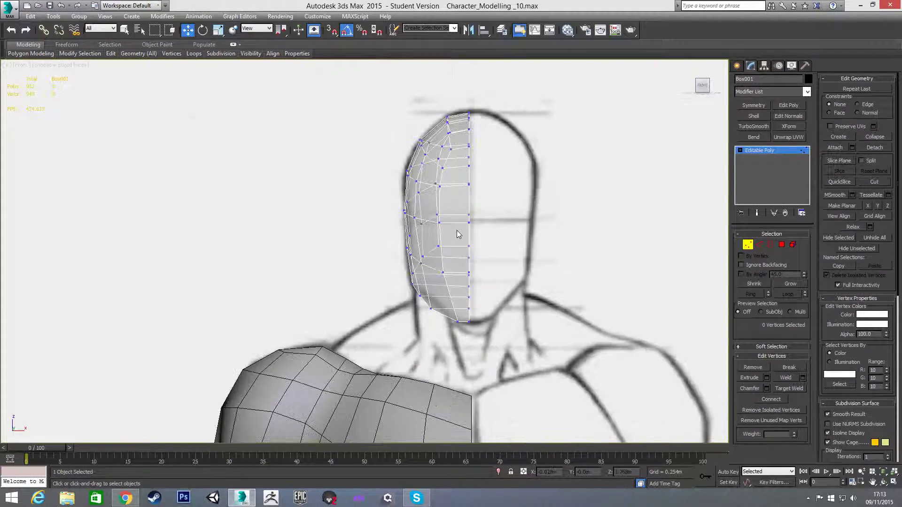
{"action": "left_click", "coordinate": [749, 245]}
{"action": "mouse_move", "coordinate": [492, 232]}
{"action": "middle_mouse_down", "text": "alt"}
{"action": "mouse_move", "coordinate": [540, 250]}
{"action": "mouse_move", "coordinate": [558, 267]}
{"action": "mouse_move", "coordinate": [638, 218]}
{"action": "mouse_move", "coordinate": [605, 207]}
{"action": "mouse_move", "coordinate": [461, 248]}
{"action": "mouse_move", "coordinate": [487, 254]}
{"action": "mouse_move", "coordinate": [444, 163]}
{"action": "middle_mouse_up", "text": "alt"}
{"action": "key", "text": "2"}
{"action": "left_click", "coordinate": [444, 163]}
{"action": "left_click", "coordinate": [752, 107]}
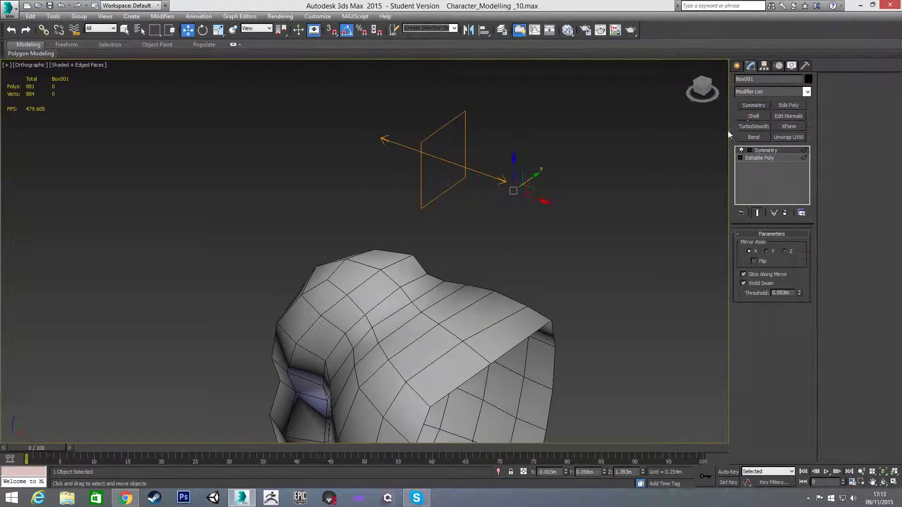
Step: Set the symmetry's mirror axis to X with Flip enabled and compare the full head with the front reference
{"action": "left_click", "coordinate": [767, 251]}
{"action": "left_click", "coordinate": [749, 251]}
{"action": "left_click", "coordinate": [754, 261]}
{"action": "middle_click_drag", "start_coordinate": [474, 230], "coordinate": [530, 193], "text": "alt"}
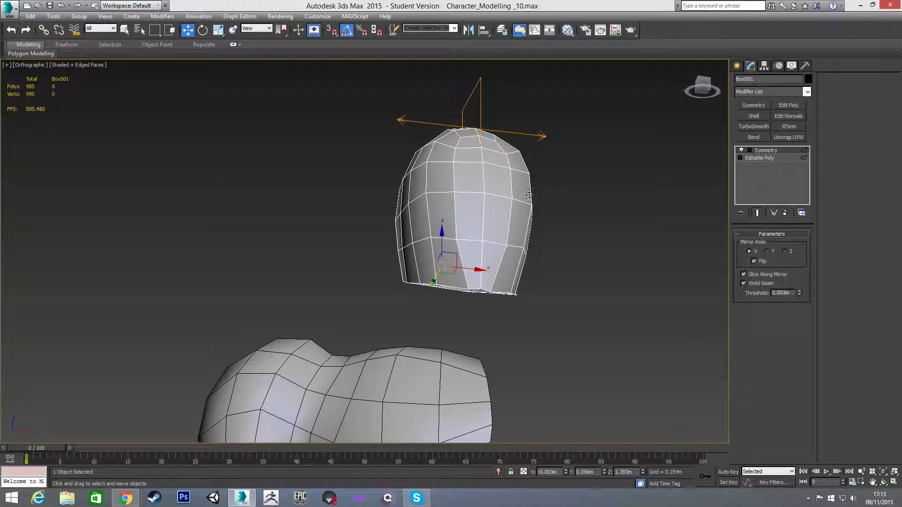
{"action": "key", "text": "f"}
{"action": "scroll", "coordinate": [495, 357], "scroll_direction": "up", "scroll_amount": 3}
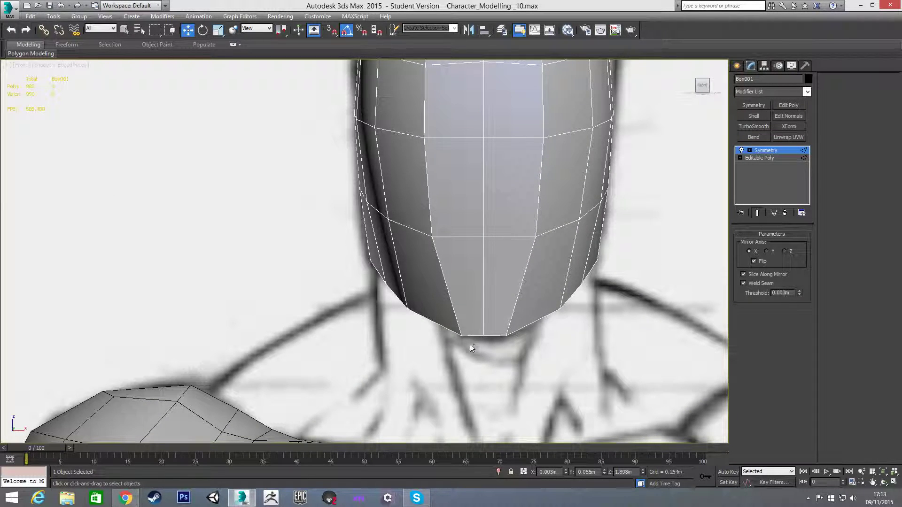
Step: Move the chin's lower side vertex outward and slightly up with the mirrored half displayed
{"action": "left_click", "coordinate": [754, 157]}
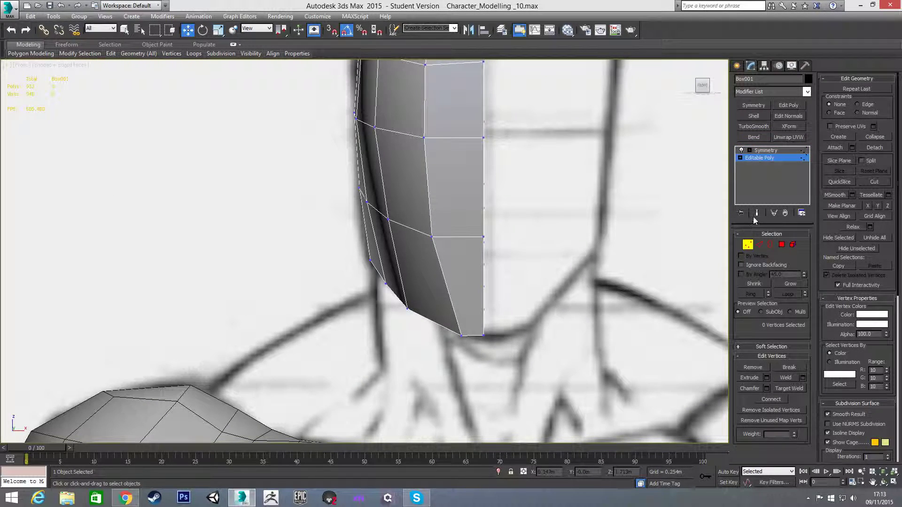
{"action": "left_click", "coordinate": [757, 213]}
{"action": "scroll", "coordinate": [572, 287], "scroll_direction": "down", "scroll_amount": 2}
{"action": "left_click", "coordinate": [507, 265]}
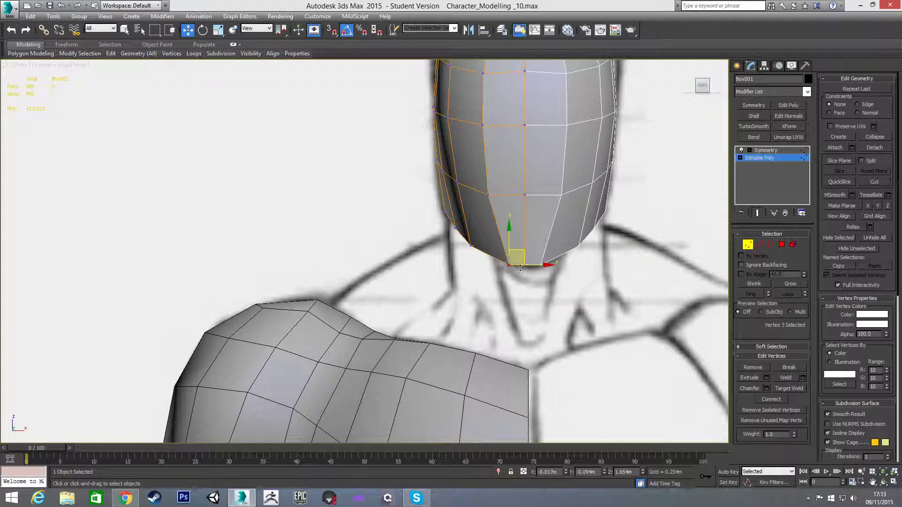
{"action": "left_click_drag", "start_coordinate": [522, 253], "coordinate": [513, 248]}
{"action": "left_click", "coordinate": [484, 277]}
{"action": "mouse_move", "coordinate": [484, 277]}
{"action": "middle_mouse_down", "text": "alt"}
{"action": "mouse_move", "coordinate": [594, 271]}
{"action": "mouse_move", "coordinate": [572, 252]}
{"action": "mouse_move", "coordinate": [576, 240]}
{"action": "mouse_move", "coordinate": [523, 253]}
{"action": "mouse_move", "coordinate": [473, 233]}
{"action": "mouse_move", "coordinate": [440, 190]}
{"action": "middle_mouse_up", "text": "alt"}
{"action": "key", "text": "l"}
{"action": "mouse_move", "coordinate": [440, 189]}
{"action": "middle_mouse_down"}
{"action": "mouse_move", "coordinate": [458, 285]}
{"action": "mouse_move", "coordinate": [420, 239]}
{"action": "mouse_move", "coordinate": [423, 249]}
{"action": "mouse_move", "coordinate": [472, 298]}
{"action": "mouse_move", "coordinate": [536, 219]}
{"action": "mouse_move", "coordinate": [522, 281]}
{"action": "mouse_move", "coordinate": [590, 248]}
{"action": "mouse_move", "coordinate": [600, 224]}
{"action": "mouse_move", "coordinate": [624, 252]}
{"action": "mouse_move", "coordinate": [585, 289]}
{"action": "mouse_move", "coordinate": [543, 299]}
{"action": "mouse_move", "coordinate": [503, 265]}
{"action": "mouse_move", "coordinate": [516, 249]}
{"action": "mouse_move", "coordinate": [521, 268]}
{"action": "mouse_move", "coordinate": [513, 267]}
{"action": "middle_mouse_up"}
{"action": "scroll", "coordinate": [458, 286], "scroll_direction": "down", "scroll_amount": 2}
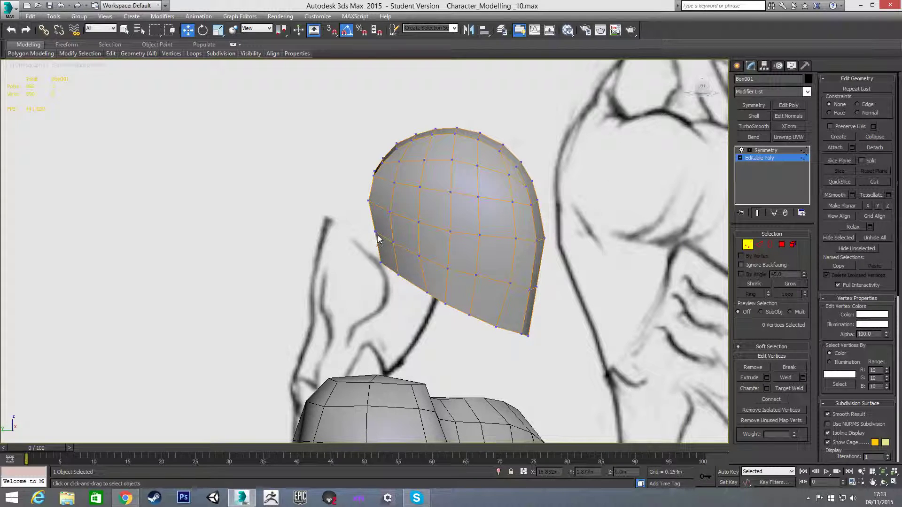
Step: In the left view, move the two back-of-head vertices above the neck rearward to follow the side reference
{"action": "key", "text": "l"}
{"action": "middle_click_drag", "start_coordinate": [317, 197], "coordinate": [457, 287]}
{"action": "scroll", "coordinate": [458, 286], "scroll_direction": "down", "scroll_amount": 2}
{"action": "scroll", "coordinate": [375, 234], "scroll_direction": "up", "scroll_amount": 2}
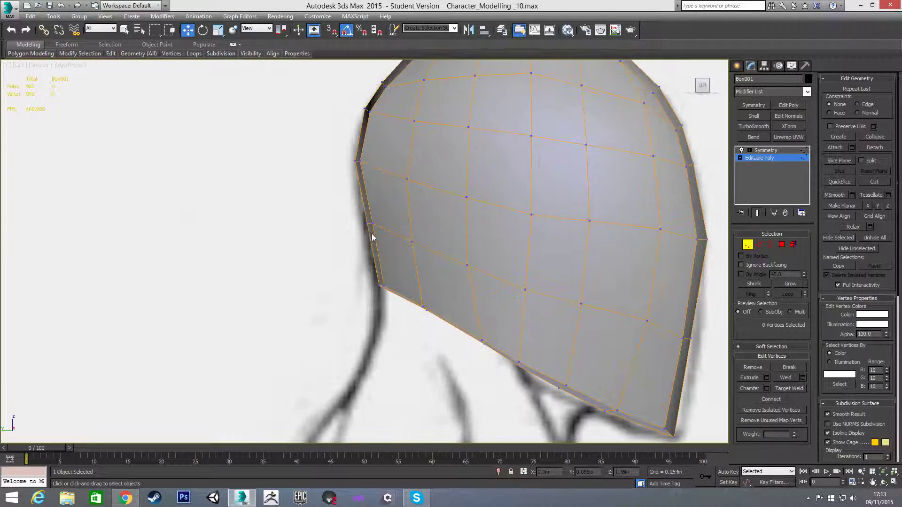
{"action": "left_click_drag", "start_coordinate": [379, 241], "coordinate": [386, 224]}
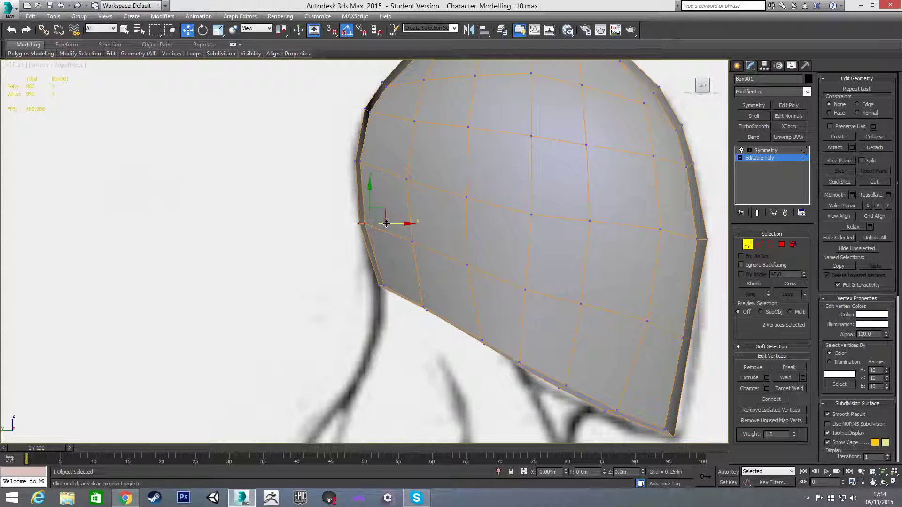
{"action": "scroll", "coordinate": [386, 223], "scroll_direction": "down", "scroll_amount": 5}
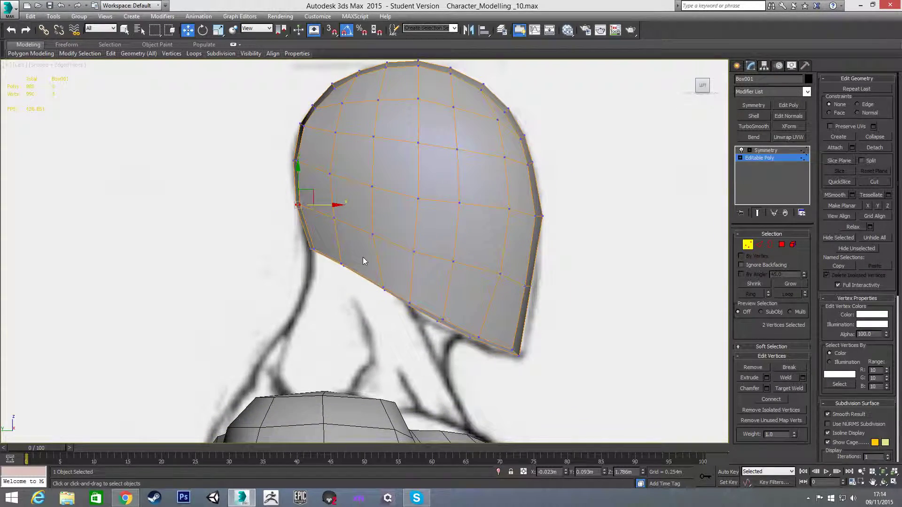
{"action": "middle_click_drag", "start_coordinate": [363, 261], "coordinate": [334, 253], "text": "alt"}
{"action": "left_click", "coordinate": [317, 243]}
{"action": "left_click_drag", "start_coordinate": [301, 247], "coordinate": [303, 246]}
Step: Move the two front vertices just above the chin slightly forward along Y
{"action": "middle_click_drag", "start_coordinate": [455, 268], "coordinate": [479, 321], "text": "alt"}
{"action": "left_click", "coordinate": [471, 304]}
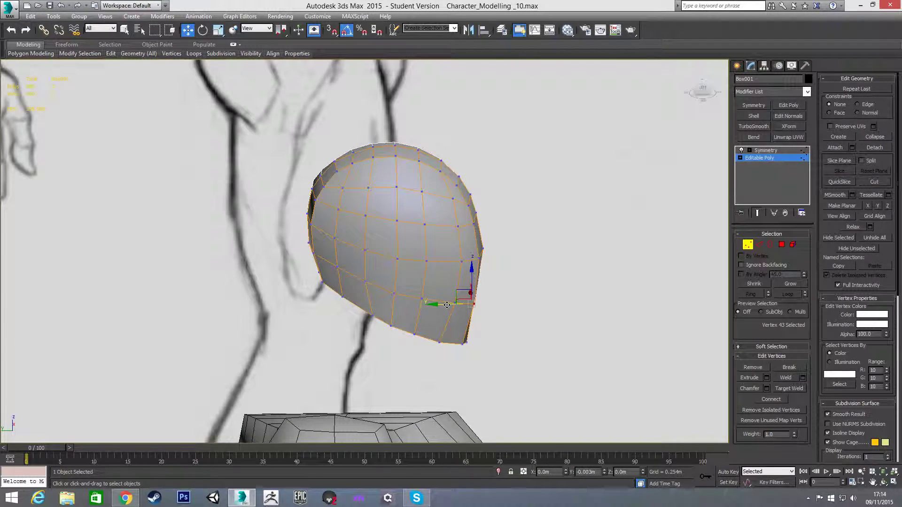
{"action": "middle_click_drag", "start_coordinate": [534, 309], "coordinate": [381, 311], "text": "alt"}
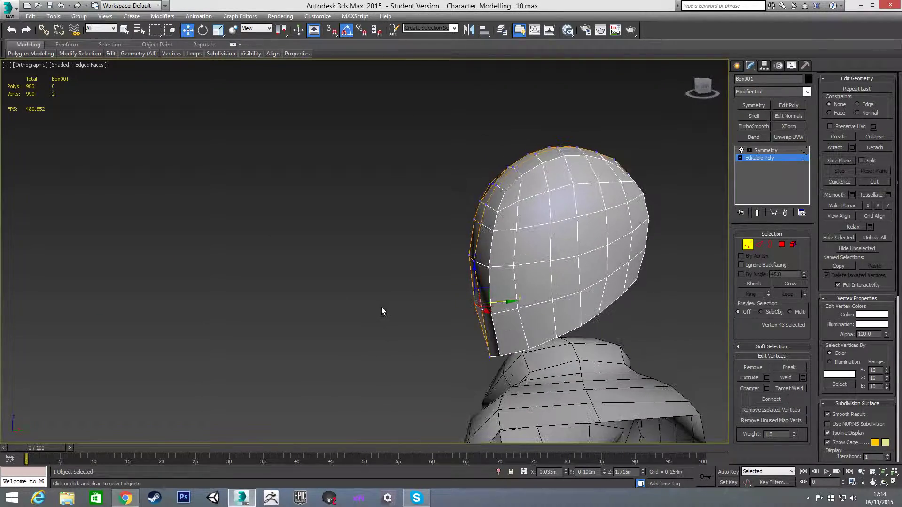
{"action": "left_click", "coordinate": [481, 309]}
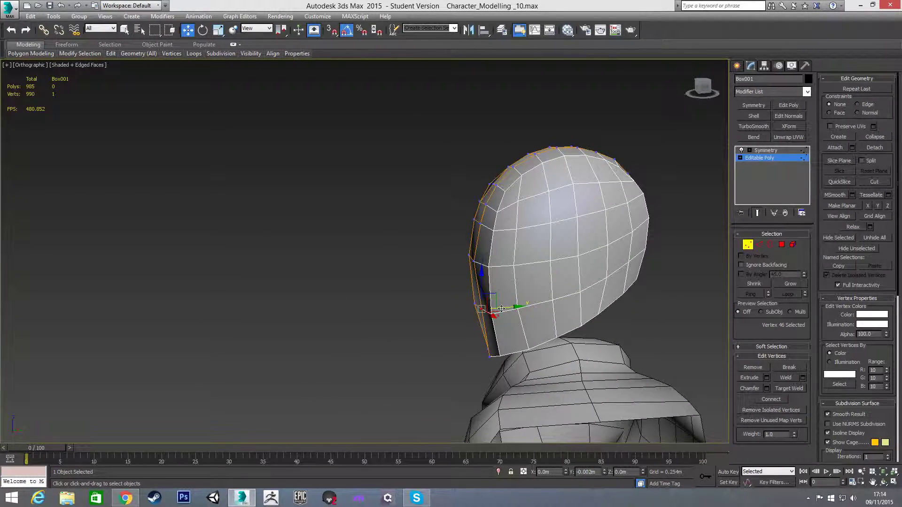
{"action": "mouse_move", "coordinate": [445, 291]}
{"action": "middle_mouse_down", "text": "alt"}
{"action": "mouse_move", "coordinate": [568, 289]}
{"action": "mouse_move", "coordinate": [588, 280]}
{"action": "mouse_move", "coordinate": [520, 289]}
{"action": "mouse_move", "coordinate": [521, 272]}
{"action": "middle_mouse_up", "text": "alt"}
{"action": "scroll", "coordinate": [529, 287], "scroll_direction": "down", "scroll_amount": 4}
{"action": "scroll", "coordinate": [521, 291], "scroll_direction": "up", "scroll_amount": 2}
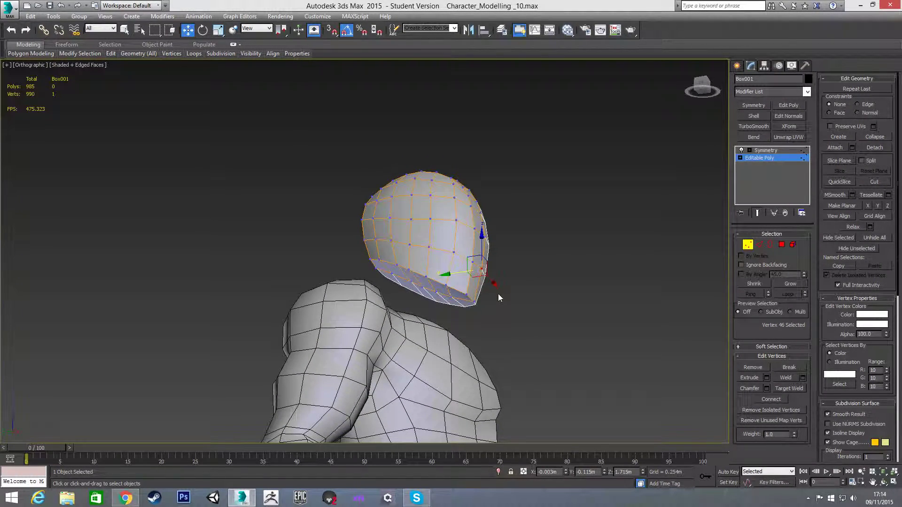
{"action": "key", "text": "l"}
{"action": "scroll", "coordinate": [467, 268], "scroll_direction": "down", "scroll_amount": 2}
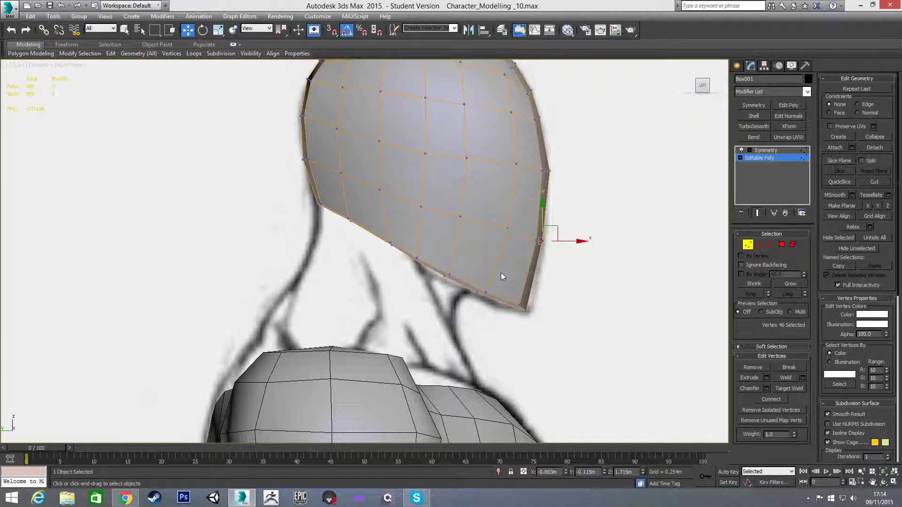
Step: Leave vertex editing and delete the Symmetry modifier from the head
{"action": "left_click", "coordinate": [558, 301]}
{"action": "left_click", "coordinate": [748, 244]}
{"action": "middle_click_drag", "start_coordinate": [668, 278], "coordinate": [423, 258], "text": "alt"}
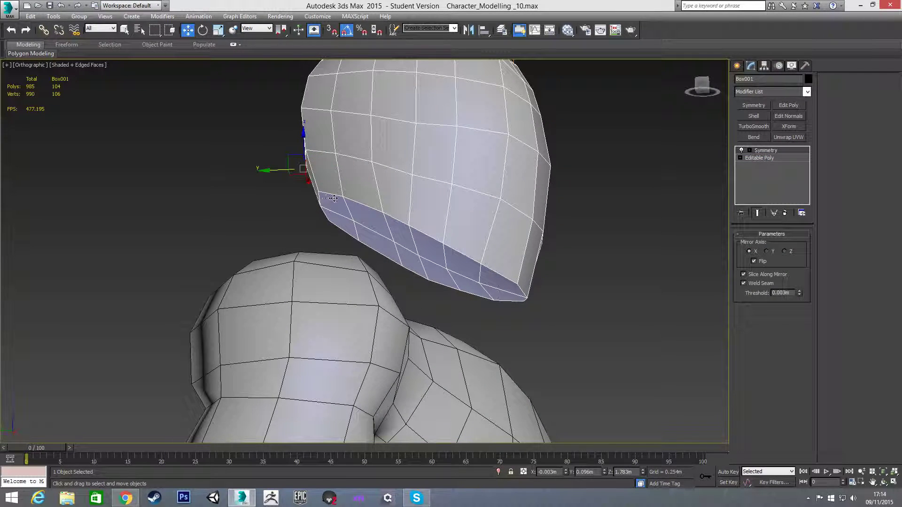
{"action": "right_click", "coordinate": [756, 151]}
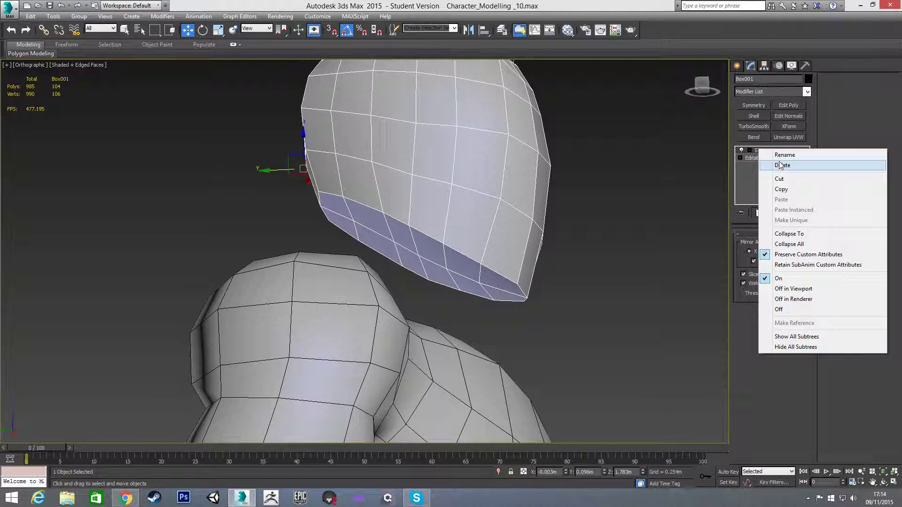
{"action": "left_click", "coordinate": [770, 165]}
Step: Select the eight edges along the lower outer border of the half head, from the neck to the chin
{"action": "left_click", "coordinate": [760, 244]}
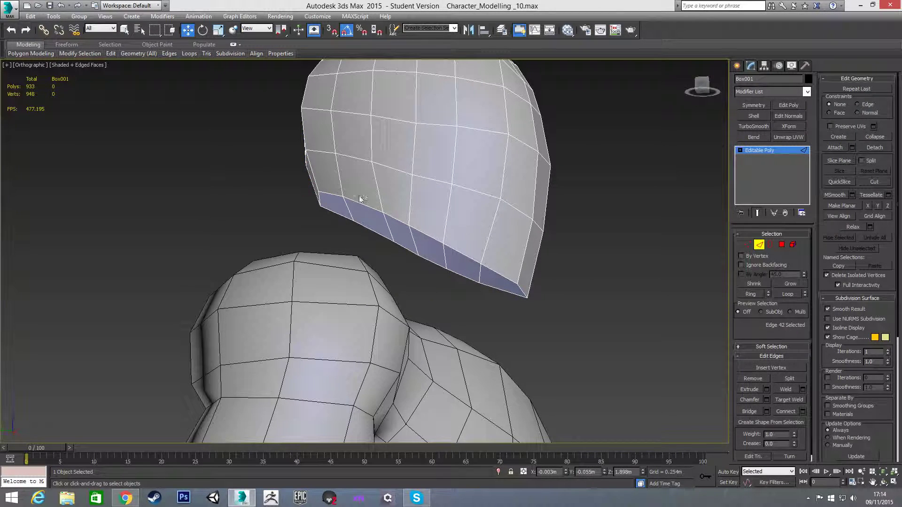
{"action": "left_click", "coordinate": [319, 202]}
{"action": "left_click", "coordinate": [334, 194], "text": "ctrl"}
{"action": "left_click", "coordinate": [357, 202], "text": "ctrl"}
{"action": "left_click", "coordinate": [399, 219], "text": "ctrl"}
{"action": "key", "text": "q"}
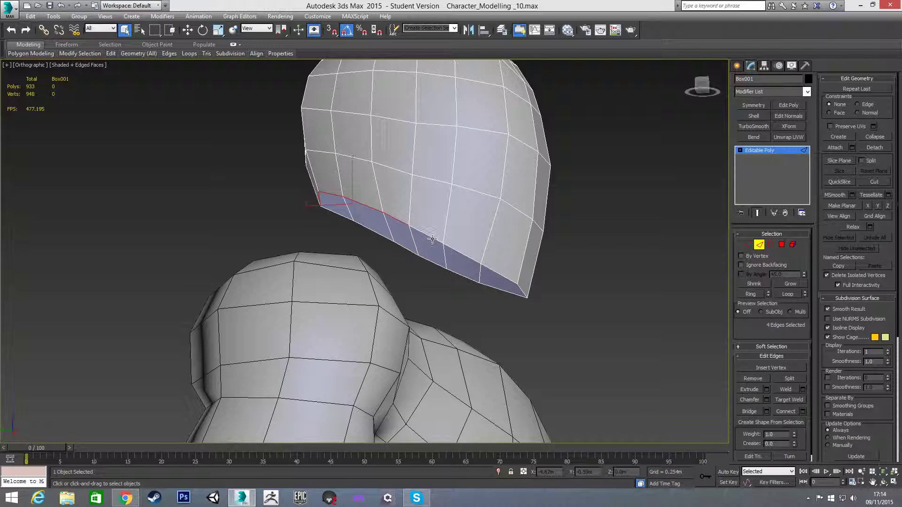
{"action": "left_click", "coordinate": [513, 283], "text": "ctrl"}
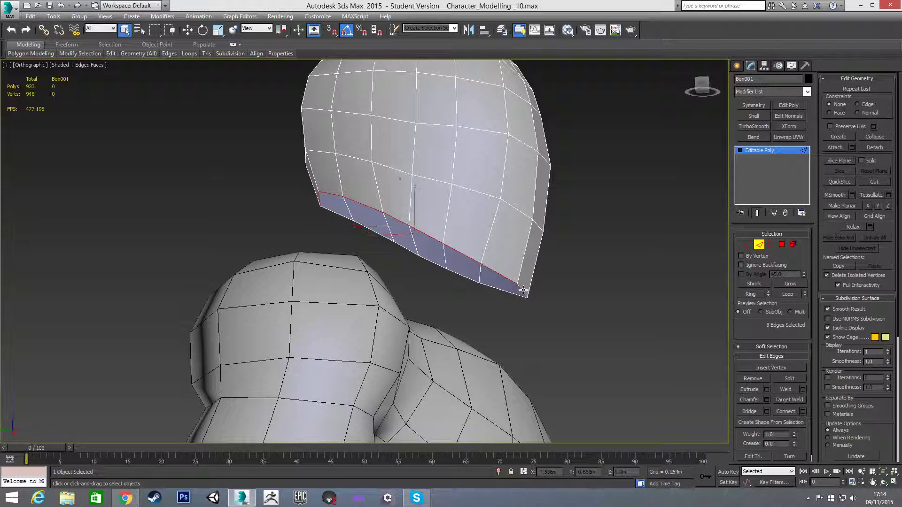
Step: Examine the selected lower edges from below and against the neck and jaw of the side reference
{"action": "mouse_move", "coordinate": [453, 239]}
{"action": "middle_mouse_down", "text": "alt"}
{"action": "mouse_move", "coordinate": [452, 214]}
{"action": "mouse_move", "coordinate": [425, 218]}
{"action": "mouse_move", "coordinate": [448, 255]}
{"action": "mouse_move", "coordinate": [461, 249]}
{"action": "middle_mouse_up", "text": "alt"}
{"action": "key", "text": "l"}
{"action": "scroll", "coordinate": [431, 213], "scroll_direction": "up", "scroll_amount": 5}
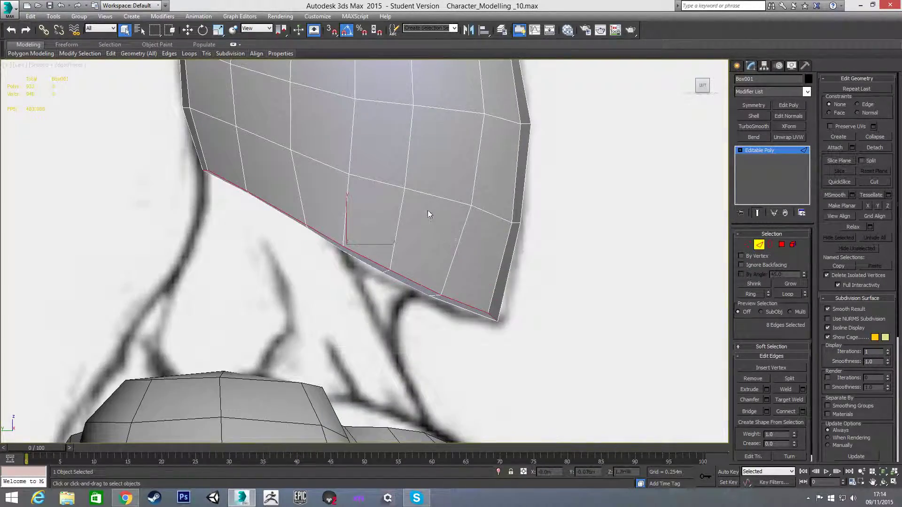
{"action": "scroll", "coordinate": [437, 236], "scroll_direction": "down", "scroll_amount": 5}
{"action": "mouse_move", "coordinate": [427, 239]}
{"action": "middle_mouse_down", "text": "alt"}
{"action": "mouse_move", "coordinate": [356, 239]}
{"action": "mouse_move", "coordinate": [428, 239]}
{"action": "mouse_move", "coordinate": [439, 224]}
{"action": "mouse_move", "coordinate": [446, 235]}
{"action": "mouse_move", "coordinate": [423, 259]}
{"action": "mouse_move", "coordinate": [438, 263]}
{"action": "mouse_move", "coordinate": [447, 246]}
{"action": "mouse_move", "coordinate": [413, 231]}
{"action": "mouse_move", "coordinate": [361, 254]}
{"action": "middle_mouse_up", "text": "alt"}
{"action": "key", "text": "l"}
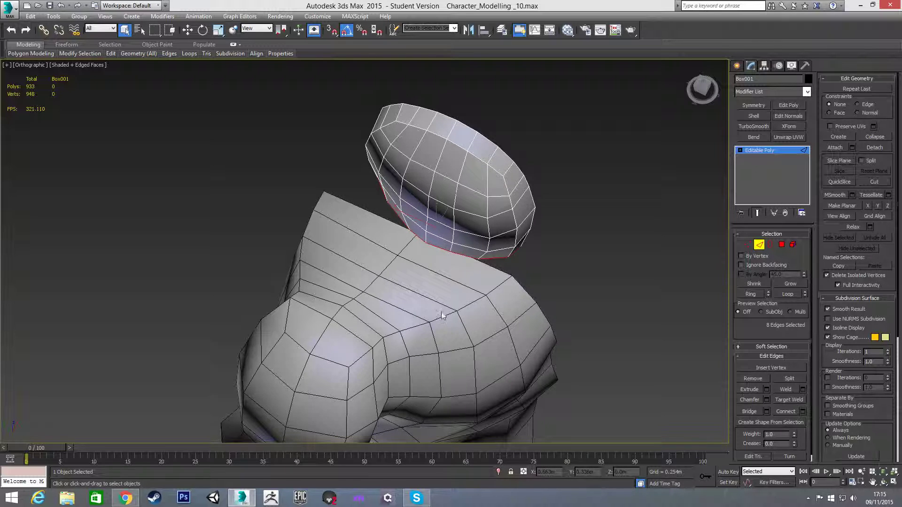
{"action": "middle_click_drag", "start_coordinate": [355, 300], "coordinate": [420, 211], "text": "alt"}
{"action": "scroll", "coordinate": [421, 207], "scroll_direction": "down", "scroll_amount": 3}
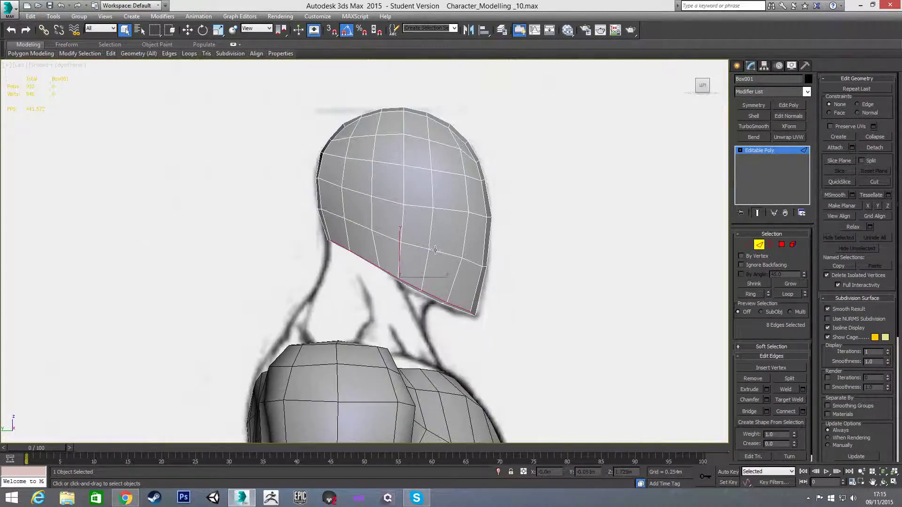
{"action": "scroll", "coordinate": [436, 238], "scroll_direction": "up", "scroll_amount": 1}
{"action": "scroll", "coordinate": [433, 233], "scroll_direction": "up", "scroll_amount": 2}
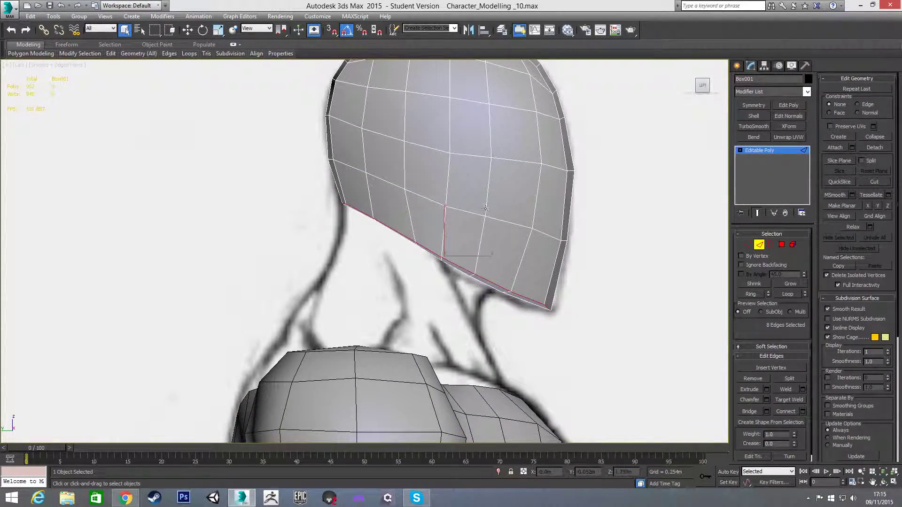
{"action": "mouse_move", "coordinate": [481, 262]}
{"action": "middle_mouse_down", "text": "alt"}
{"action": "mouse_move", "coordinate": [484, 232]}
{"action": "mouse_move", "coordinate": [478, 252]}
{"action": "middle_mouse_up", "text": "alt"}
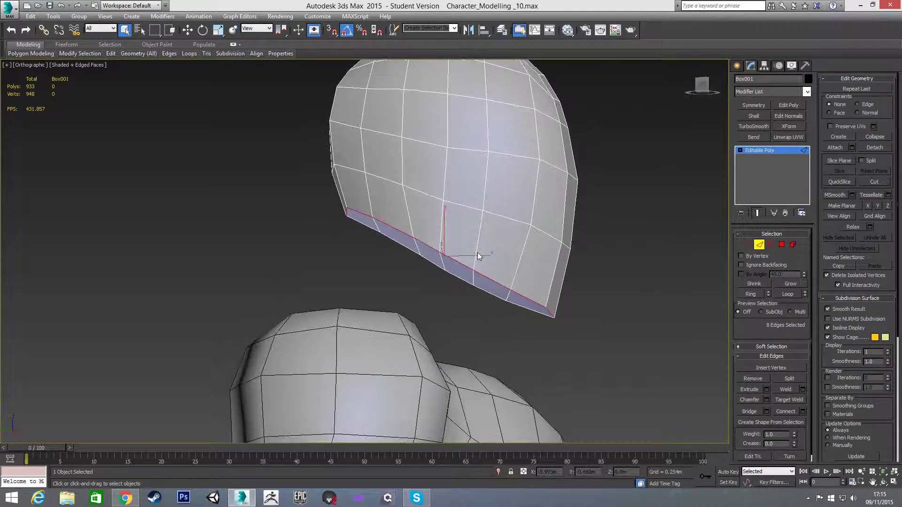
{"action": "key", "text": "l"}
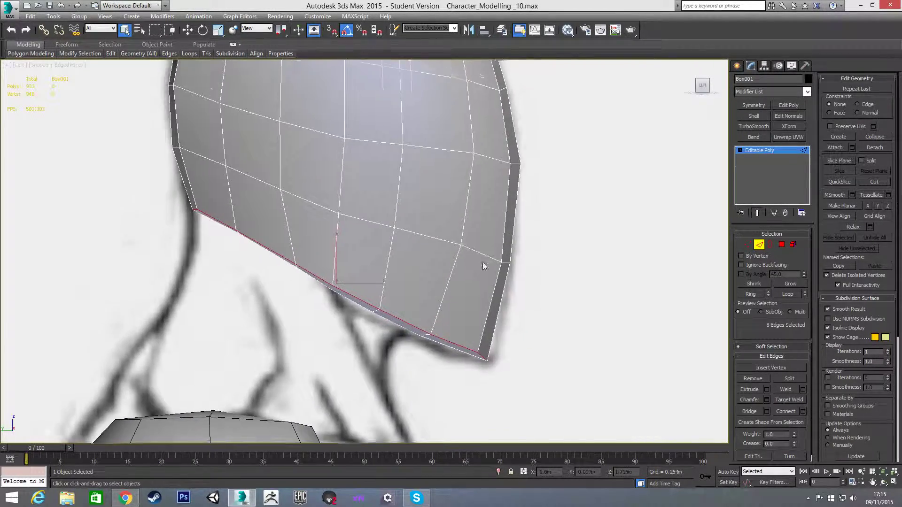
Step: Move the first vertical edge loop behind the face forward, and slide the loop behind it forward with the Edge constraint
{"action": "double_click", "coordinate": [476, 226]}
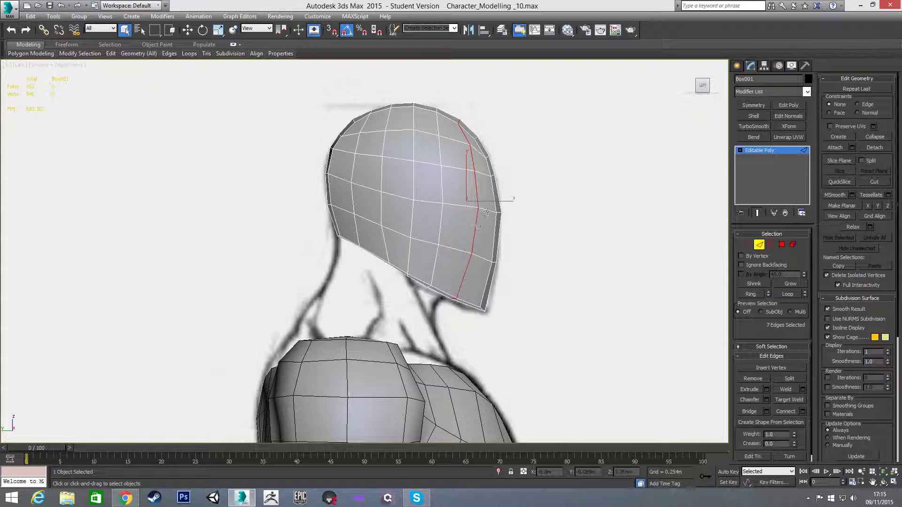
{"action": "key", "text": "w"}
{"action": "left_click_drag", "start_coordinate": [491, 202], "coordinate": [495, 204]}
{"action": "double_click", "coordinate": [440, 188]}
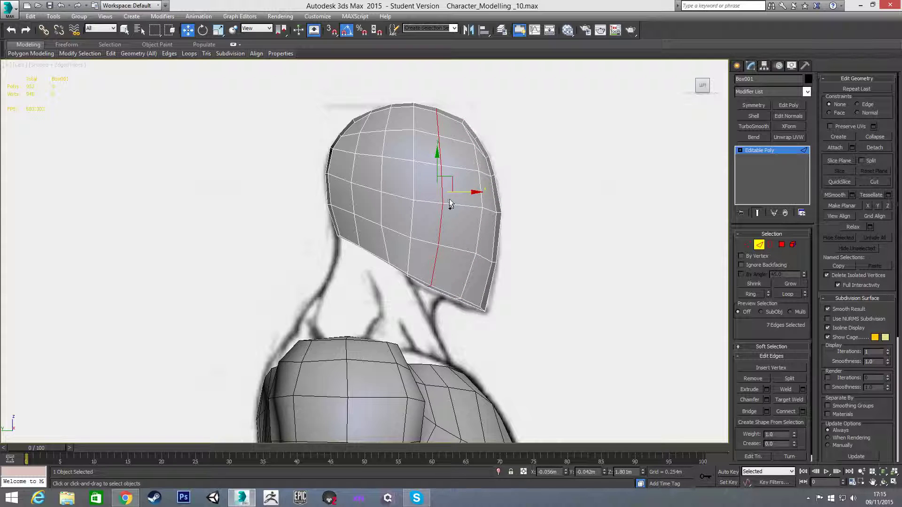
{"action": "left_click_drag", "start_coordinate": [472, 192], "coordinate": [475, 198]}
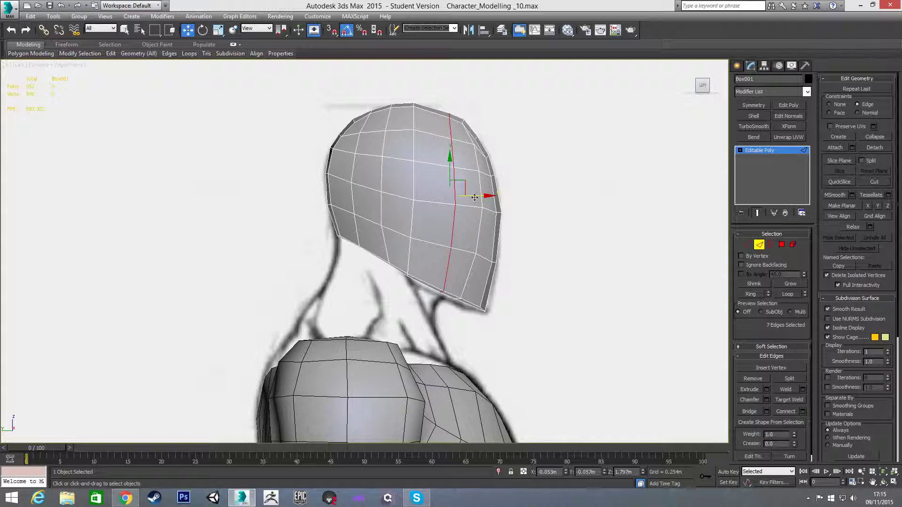
Step: Connect the edge ring in the widened gap behind the slid loop to add a new vertical edge loop
{"action": "left_click", "coordinate": [431, 135]}
{"action": "left_click", "coordinate": [433, 163], "text": "shift"}
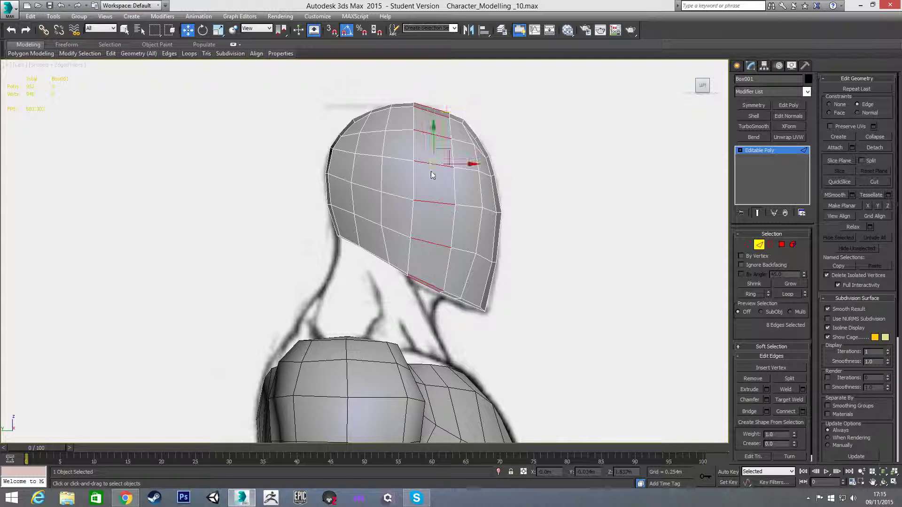
{"action": "key", "text": "ctrl+shift+e"}
{"action": "left_click", "coordinate": [398, 286]}
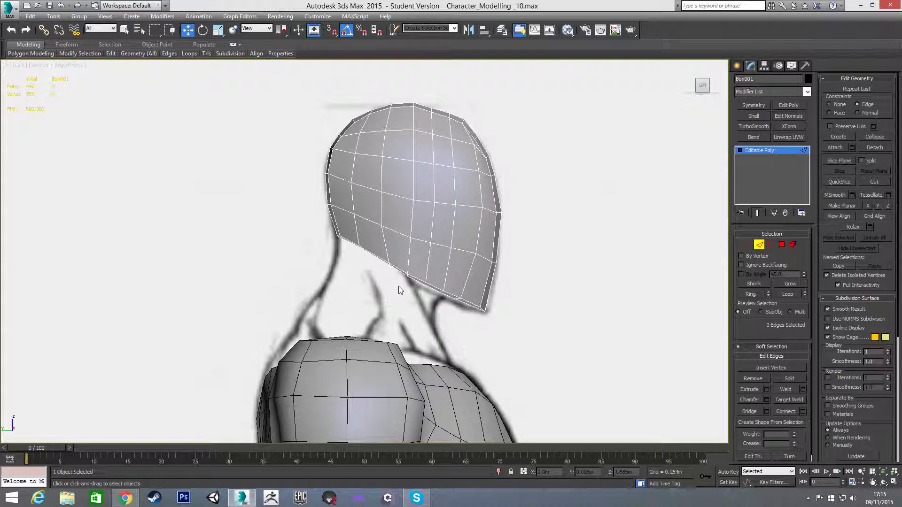
Step: Raise the top vertices of the new loop and of the loop in front of it to round the crown
{"action": "key", "text": "1"}
{"action": "left_click", "coordinate": [426, 282]}
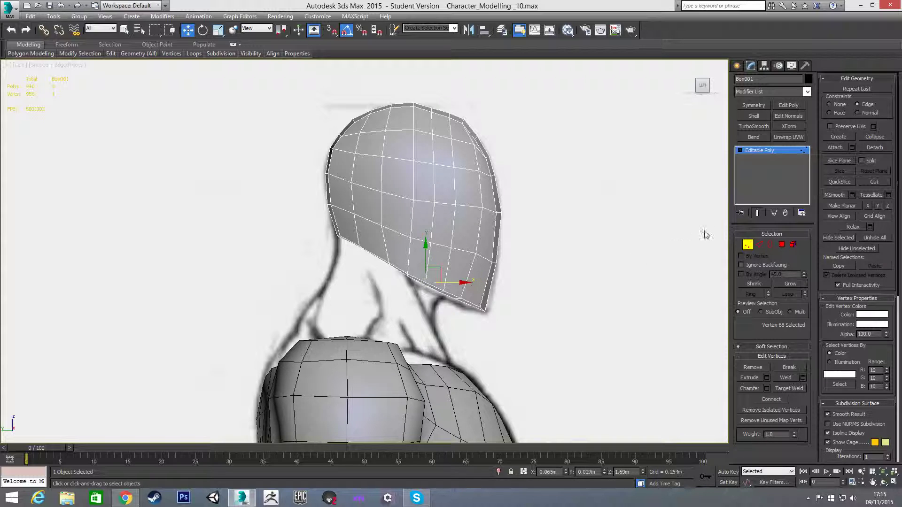
{"action": "left_click", "coordinate": [760, 213]}
{"action": "left_click", "coordinate": [756, 214]}
{"action": "mouse_move", "coordinate": [429, 103]}
{"action": "left_mouse_down"}
{"action": "mouse_move", "coordinate": [438, 120]}
{"action": "mouse_move", "coordinate": [431, 90]}
{"action": "left_mouse_up"}
{"action": "scroll", "coordinate": [445, 130], "scroll_direction": "up", "scroll_amount": 3}
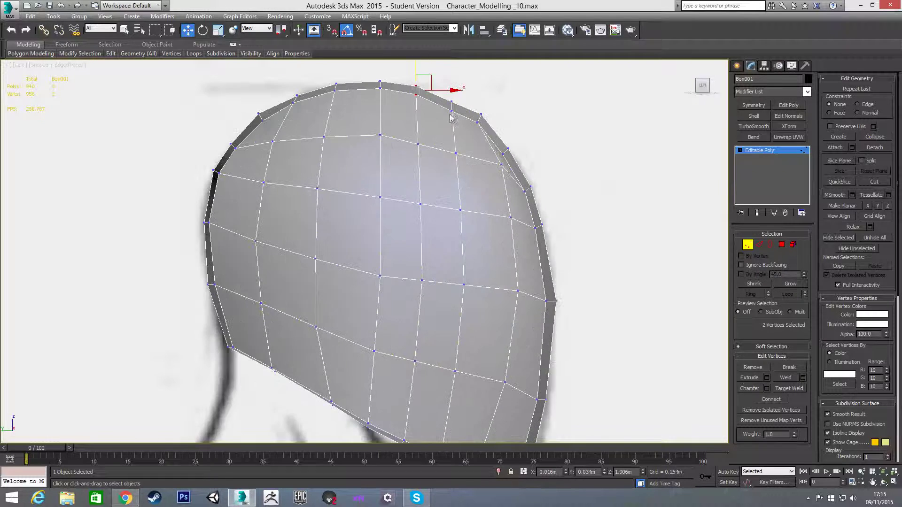
{"action": "left_click", "coordinate": [452, 107]}
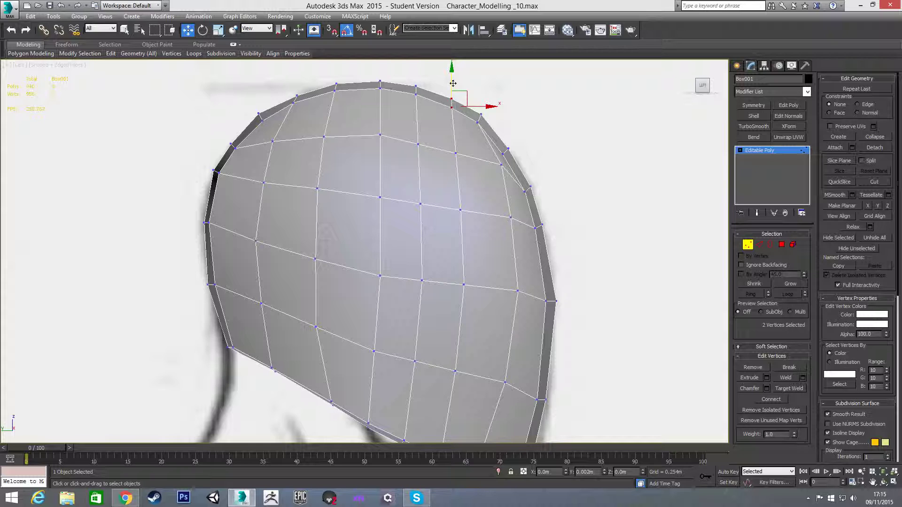
{"action": "scroll", "coordinate": [455, 83], "scroll_direction": "down", "scroll_amount": 2}
{"action": "left_click_drag", "start_coordinate": [455, 81], "coordinate": [455, 79]}
Step: Raise the upper side vertex behind the forehead and lower the three front side vertices in the row above the jaw
{"action": "left_click", "coordinate": [481, 100]}
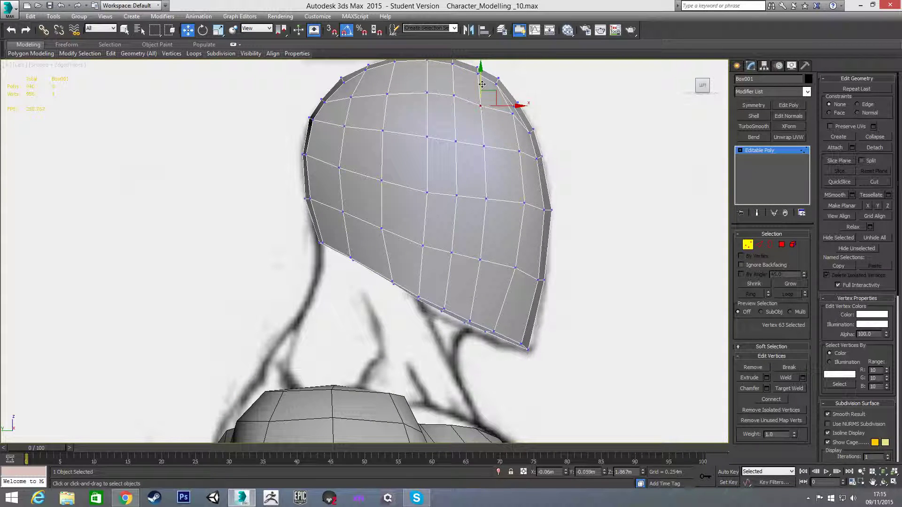
{"action": "left_click", "coordinate": [464, 141]}
{"action": "left_click", "coordinate": [451, 256]}
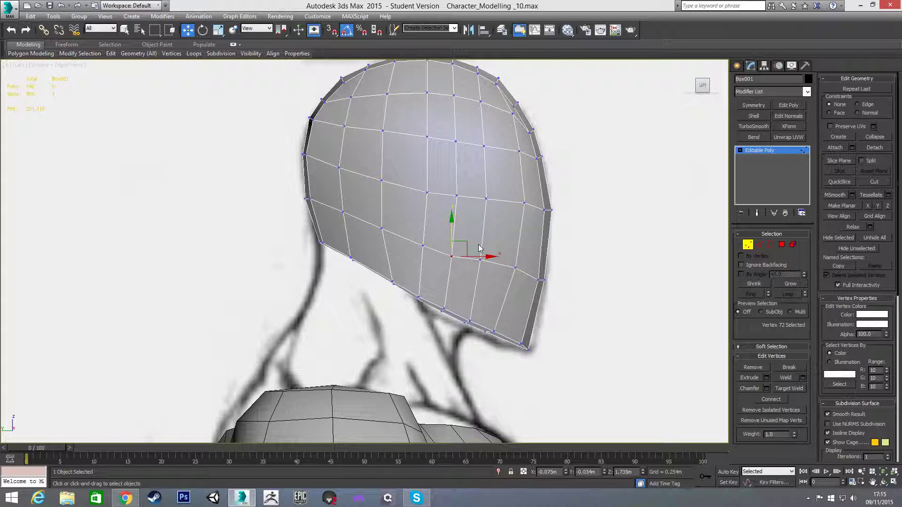
{"action": "left_click", "coordinate": [480, 265]}
{"action": "left_click", "coordinate": [516, 275]}
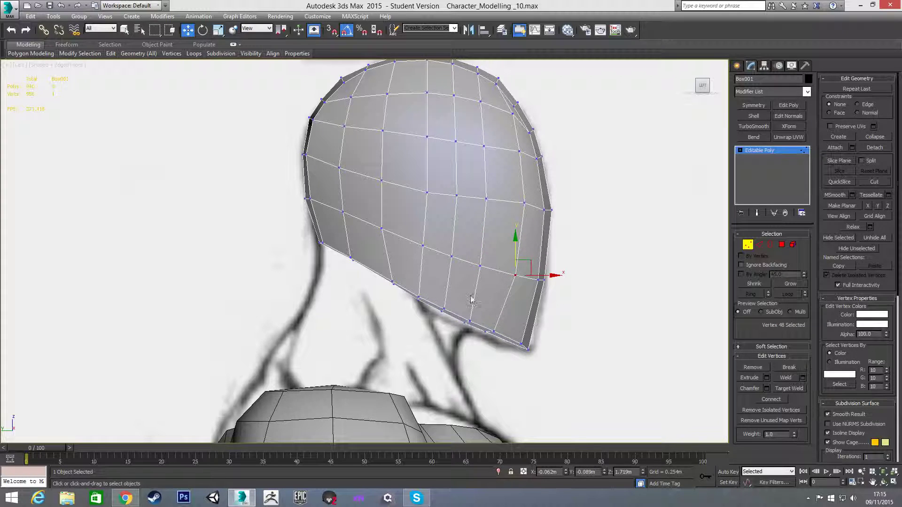
Step: Reposition the vertices along the jaw's lower edge to follow the side reference, and check the half head from the front
{"action": "middle_click_drag", "start_coordinate": [476, 299], "coordinate": [497, 256]}
{"action": "left_click_drag", "start_coordinate": [490, 277], "coordinate": [480, 245]}
{"action": "left_click_drag", "start_coordinate": [512, 292], "coordinate": [535, 302]}
{"action": "left_click_drag", "start_coordinate": [516, 270], "coordinate": [534, 301]}
{"action": "left_click_drag", "start_coordinate": [525, 256], "coordinate": [526, 261]}
{"action": "left_click", "coordinate": [451, 268]}
{"action": "scroll", "coordinate": [447, 268], "scroll_direction": "down", "scroll_amount": 2}
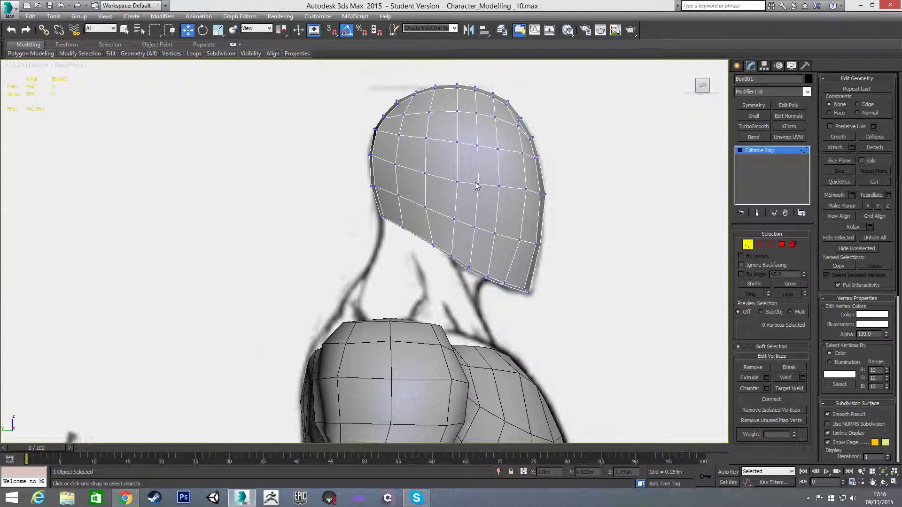
{"action": "key", "text": "f"}
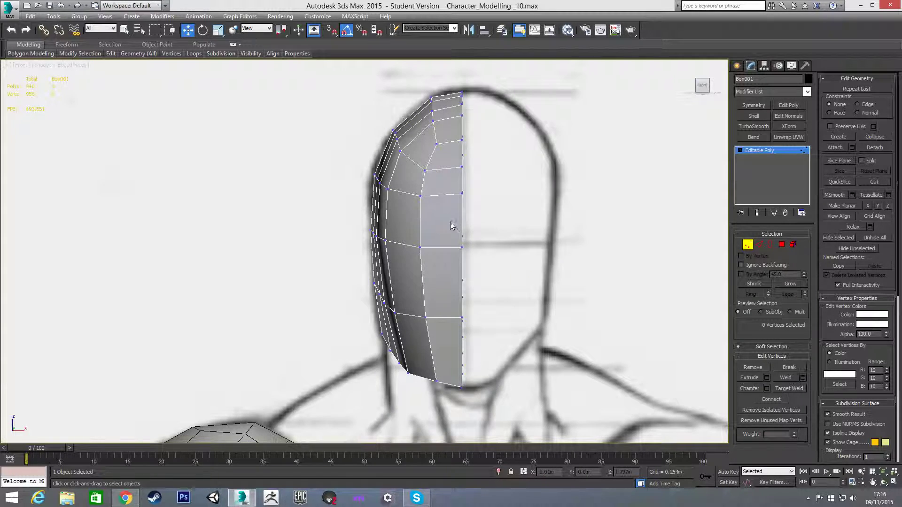
Step: Widen the head in the top view by moving the side vertices of the two loops ahead of its widest point outward
{"action": "middle_click_drag", "start_coordinate": [450, 208], "coordinate": [467, 285], "text": "alt"}
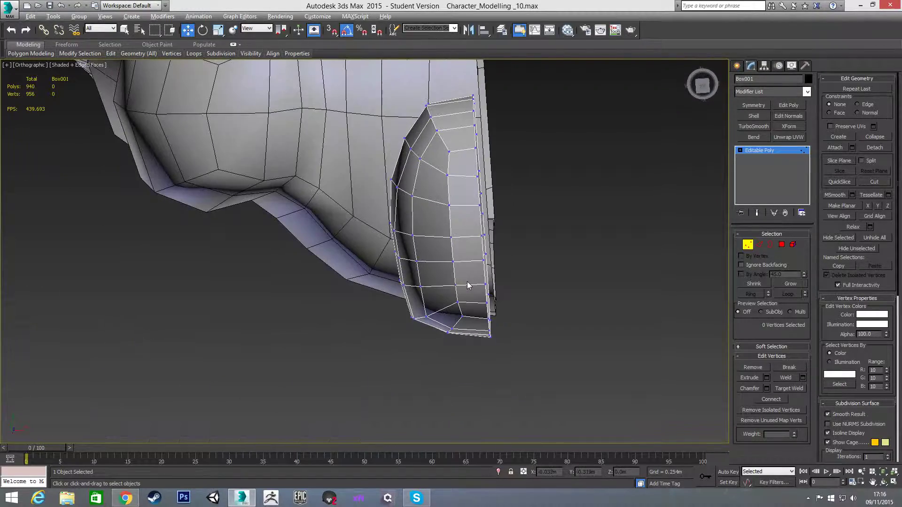
{"action": "key", "text": "t"}
{"action": "scroll", "coordinate": [349, 228], "scroll_direction": "up", "scroll_amount": 6}
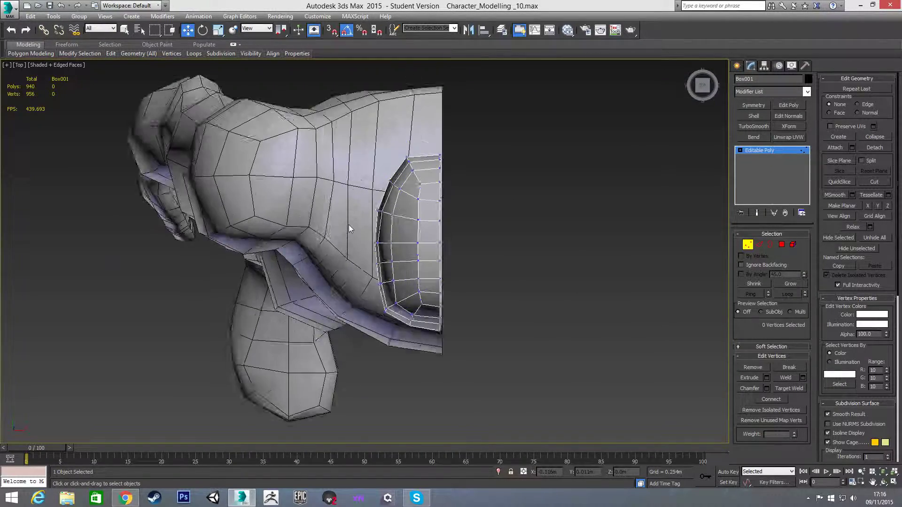
{"action": "scroll", "coordinate": [349, 228], "scroll_direction": "up", "scroll_amount": 4}
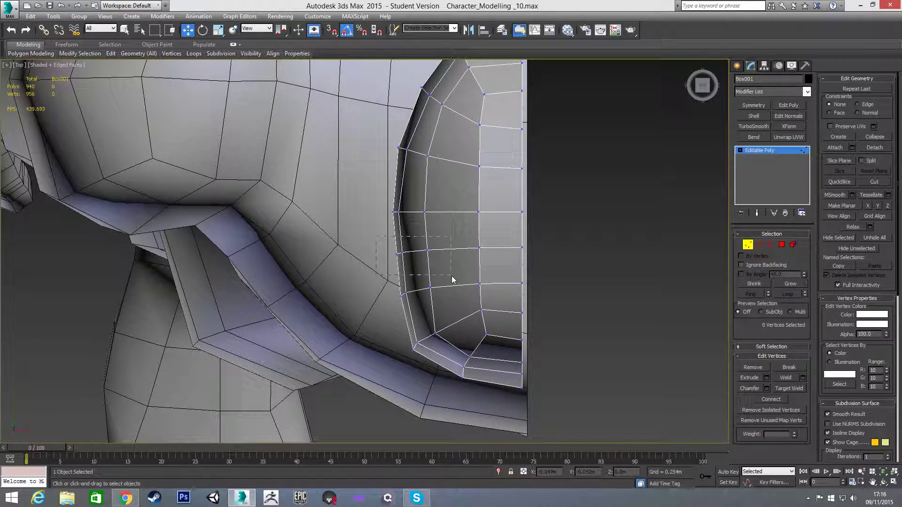
{"action": "left_click_drag", "start_coordinate": [452, 277], "coordinate": [447, 276]}
{"action": "left_click", "coordinate": [432, 273], "text": "alt"}
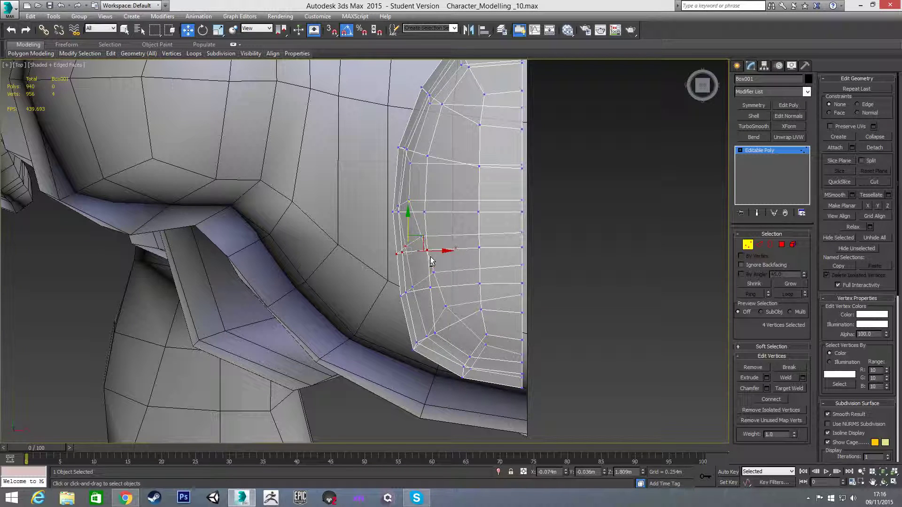
{"action": "left_click", "coordinate": [424, 238], "text": "ctrl"}
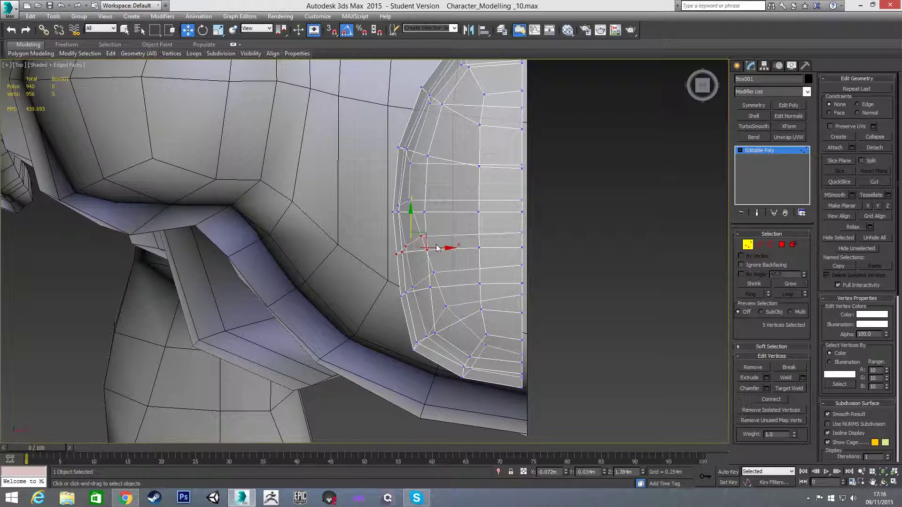
{"action": "left_click_drag", "start_coordinate": [437, 247], "coordinate": [436, 288]}
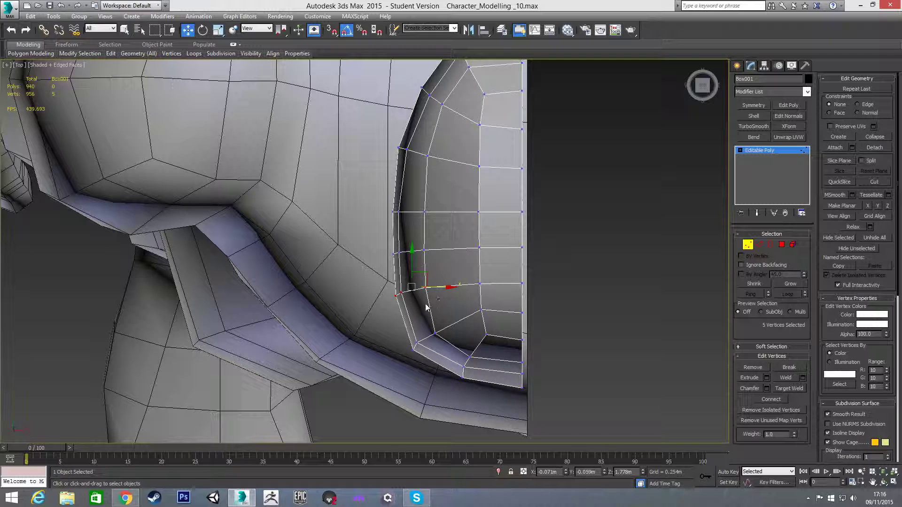
Step: Move the vertical edge loop nearest the back of the head rearward and adjust its top vertices to follow the skull outline
{"action": "key", "text": "2"}
{"action": "key", "text": "l"}
{"action": "scroll", "coordinate": [476, 170], "scroll_direction": "up", "scroll_amount": 2}
{"action": "scroll", "coordinate": [462, 197], "scroll_direction": "down", "scroll_amount": 2}
{"action": "double_click", "coordinate": [434, 168]}
{"action": "left_click_drag", "start_coordinate": [462, 182], "coordinate": [454, 181]}
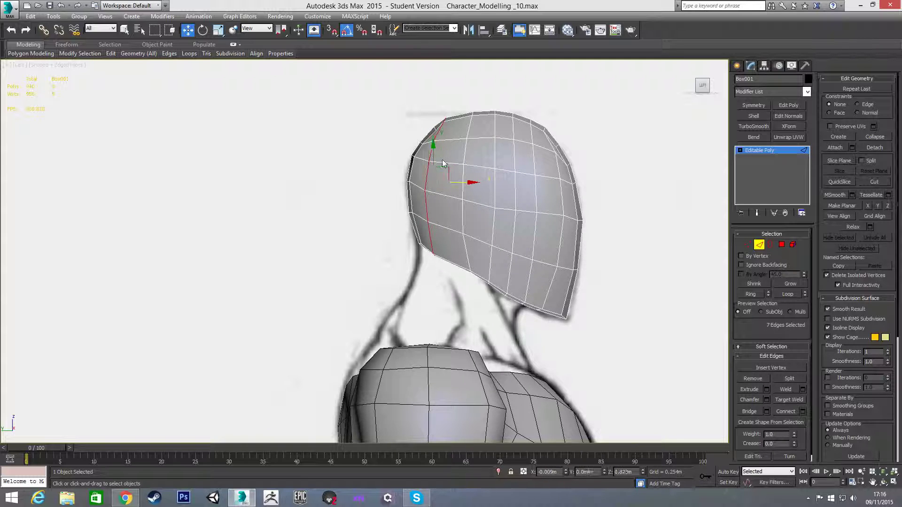
{"action": "scroll", "coordinate": [440, 135], "scroll_direction": "up", "scroll_amount": 2}
{"action": "key", "text": "1"}
{"action": "mouse_move", "coordinate": [429, 123]}
{"action": "left_mouse_down"}
{"action": "mouse_move", "coordinate": [442, 135]}
{"action": "mouse_move", "coordinate": [455, 127]}
{"action": "mouse_move", "coordinate": [436, 148]}
{"action": "mouse_move", "coordinate": [415, 137]}
{"action": "mouse_move", "coordinate": [423, 133]}
{"action": "left_mouse_up"}
Step: Slide the adjacent vertical loop toward the back of the head with the Edge constraint, and shift its top vertices forward without the constraint
{"action": "key", "text": "2"}
{"action": "double_click", "coordinate": [480, 132]}
{"action": "key", "text": "shift+x"}
{"action": "left_click_drag", "start_coordinate": [507, 208], "coordinate": [489, 218]}
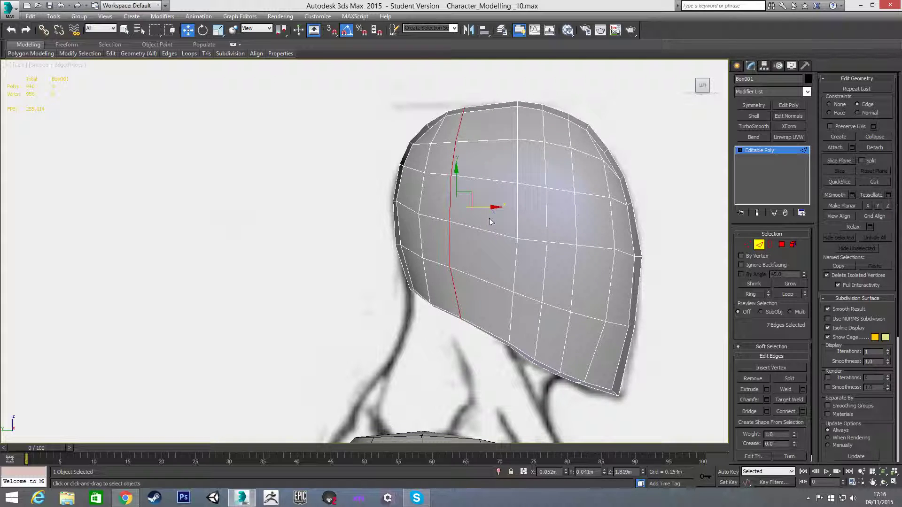
{"action": "key", "text": "shift+x"}
{"action": "left_click_drag", "start_coordinate": [453, 102], "coordinate": [484, 97]}
{"action": "left_click", "coordinate": [454, 95]}
{"action": "key", "text": "1"}
{"action": "left_click", "coordinate": [481, 133]}
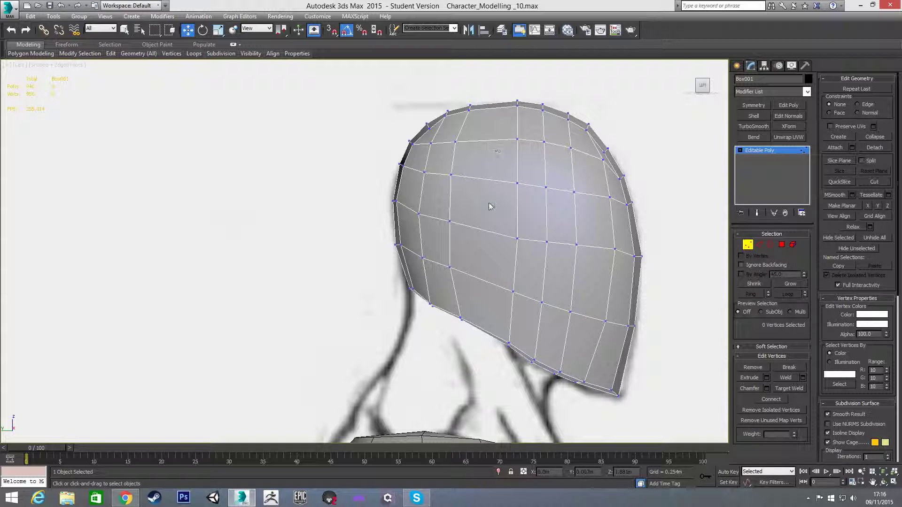
{"action": "left_click", "coordinate": [461, 319]}
Step: Connect the edge ring in the widened gap with a new vertical loop and raise its top and bottom vertices to round the outline
{"action": "key", "text": "2"}
{"action": "left_click", "coordinate": [489, 134]}
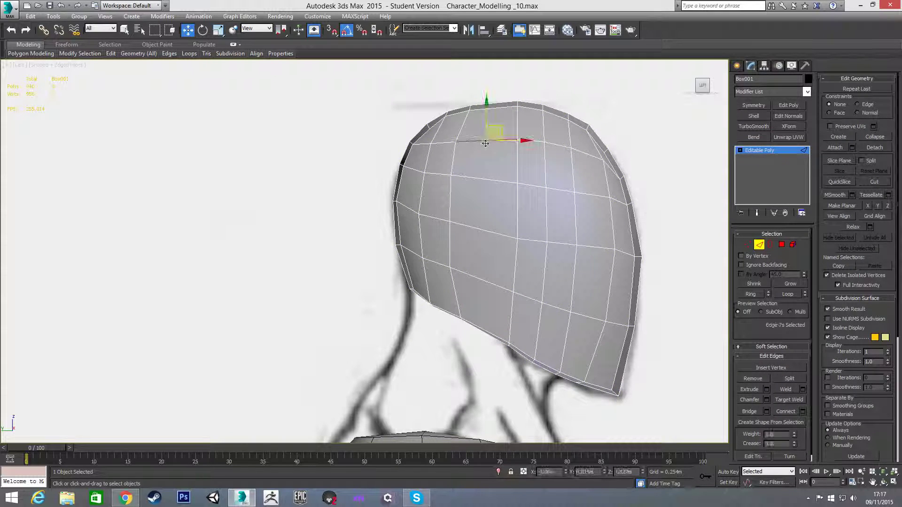
{"action": "double_click", "coordinate": [484, 185]}
{"action": "key", "text": "1"}
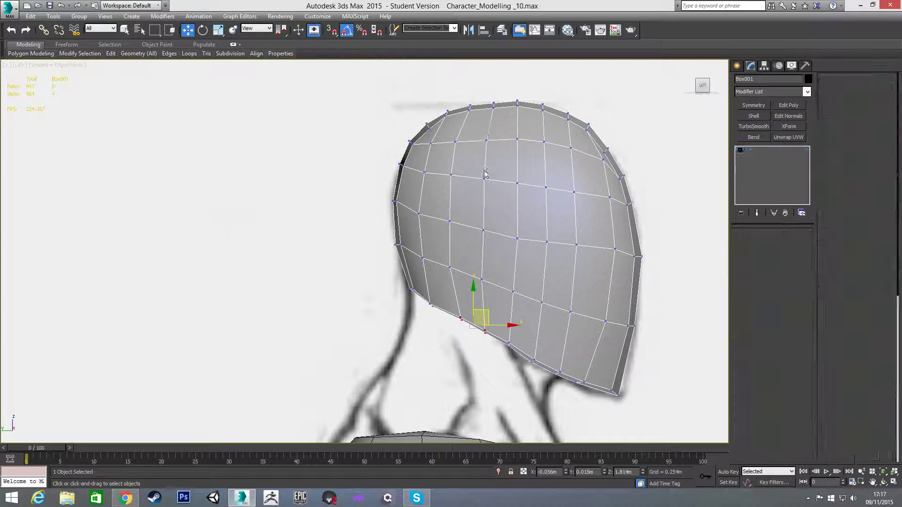
{"action": "left_click", "coordinate": [493, 104]}
{"action": "left_click_drag", "start_coordinate": [495, 82], "coordinate": [494, 79]}
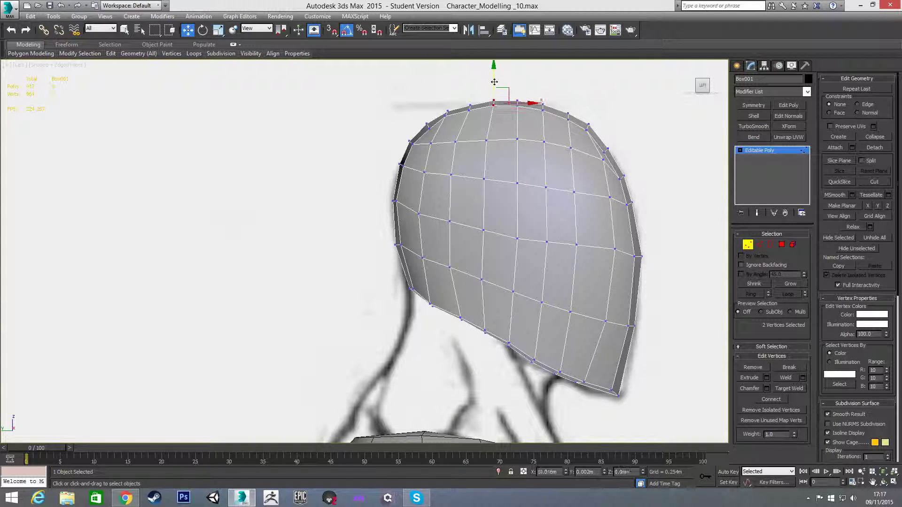
{"action": "left_click", "coordinate": [484, 331]}
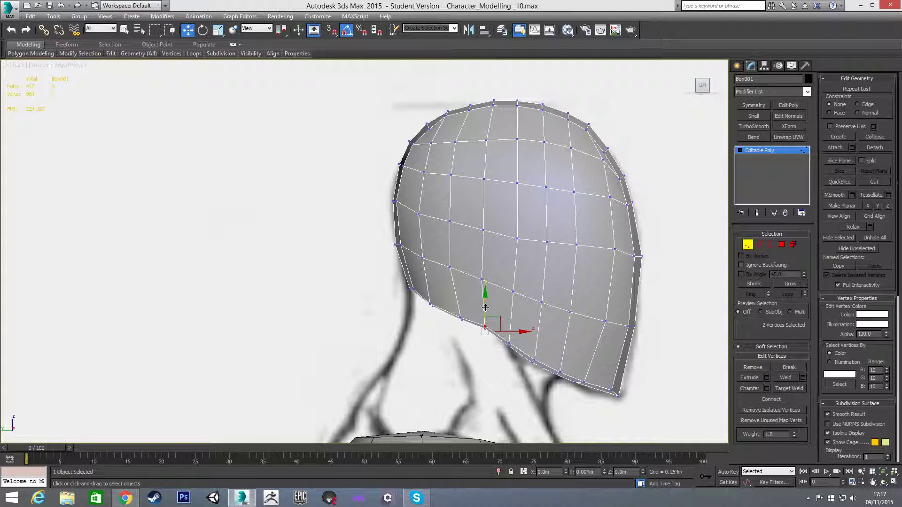
Step: Move the new loop outward in the see-through top view, leaving out its edges beside the centre line
{"action": "key", "text": "2"}
{"action": "double_click", "coordinate": [484, 200]}
{"action": "key", "text": "t"}
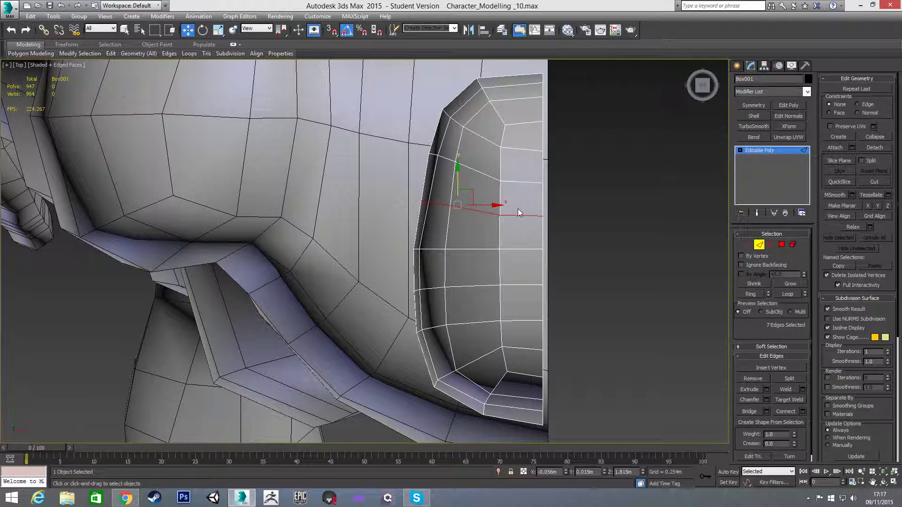
{"action": "key", "text": "alt+x"}
{"action": "left_click_drag", "start_coordinate": [520, 190], "coordinate": [548, 230], "text": "alt"}
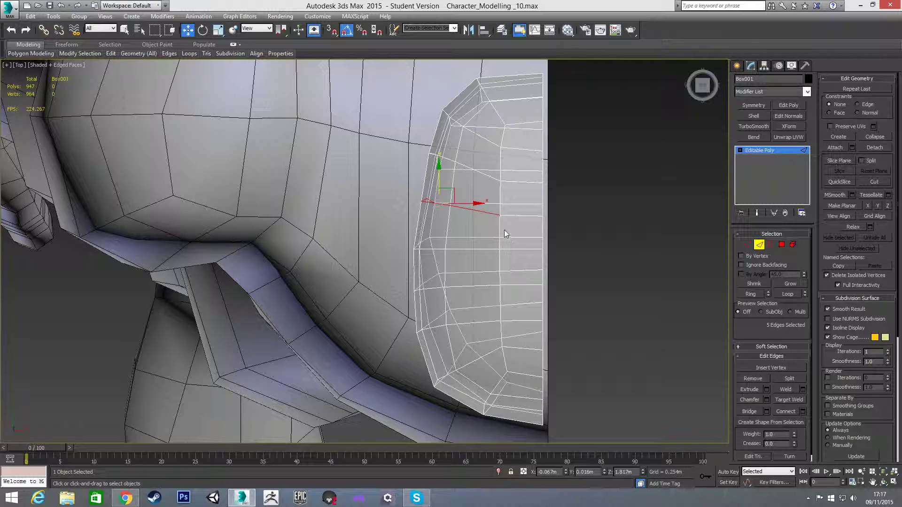
{"action": "left_click_drag", "start_coordinate": [470, 206], "coordinate": [467, 204]}
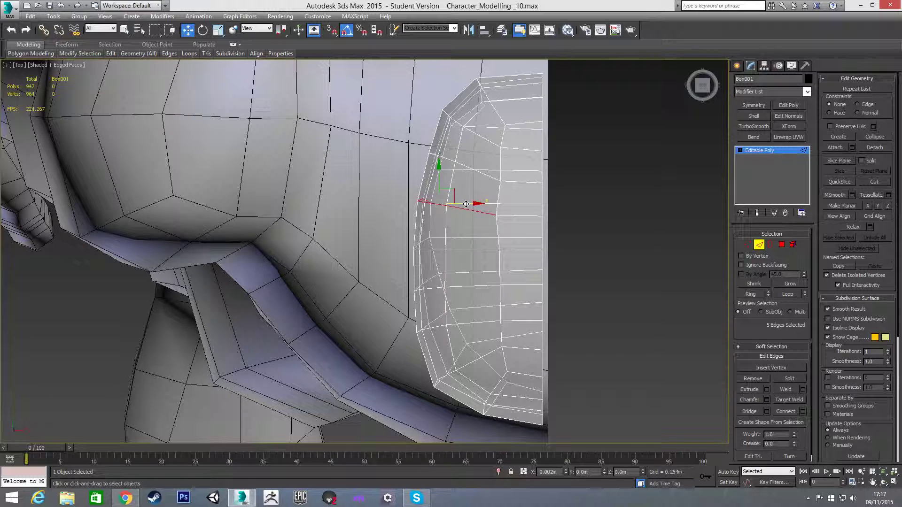
{"action": "left_click_drag", "start_coordinate": [466, 204], "coordinate": [463, 204]}
Step: Reposition the rear crown vertices beside the centre line sideways in the top view to form a smooth curve
{"action": "key", "text": "1"}
{"action": "left_click", "coordinate": [498, 215]}
{"action": "left_click_drag", "start_coordinate": [517, 215], "coordinate": [511, 215]}
{"action": "left_click", "coordinate": [500, 180]}
{"action": "left_click_drag", "start_coordinate": [521, 181], "coordinate": [516, 181]}
{"action": "left_click", "coordinate": [500, 146]}
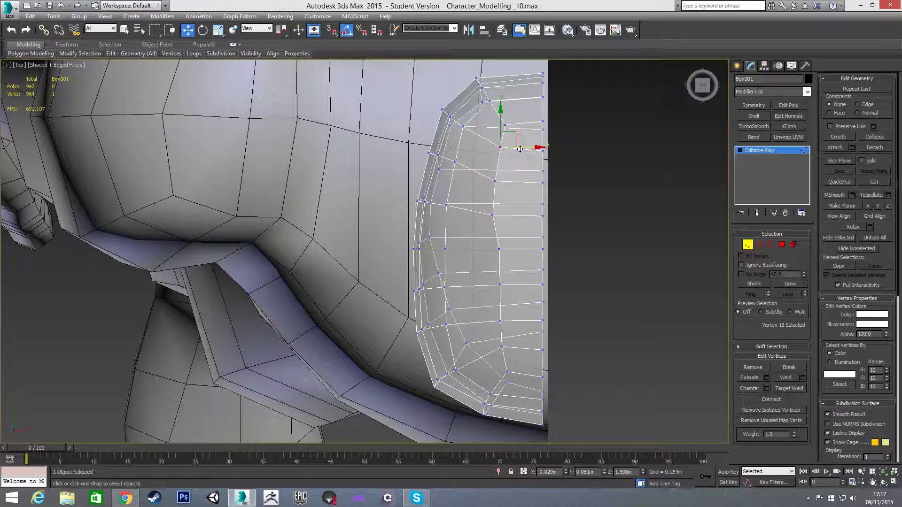
{"action": "left_click", "coordinate": [505, 125]}
{"action": "left_click_drag", "start_coordinate": [505, 125], "coordinate": [513, 104]}
Step: Shift the middle and front crown vertices beside the centre line outward in the top view to continue the curve
{"action": "left_click", "coordinate": [499, 249]}
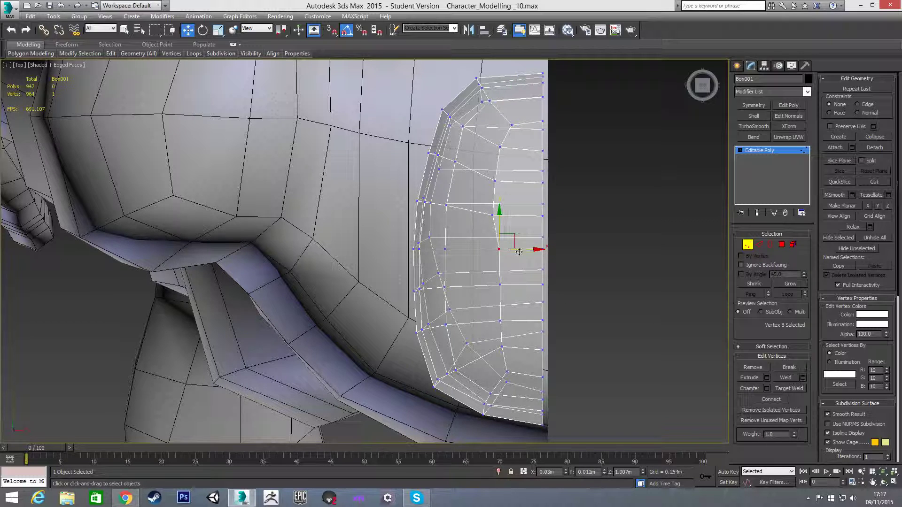
{"action": "left_click_drag", "start_coordinate": [526, 250], "coordinate": [519, 249]}
{"action": "left_click", "coordinate": [500, 285]}
{"action": "left_click_drag", "start_coordinate": [520, 285], "coordinate": [515, 285]}
{"action": "left_click", "coordinate": [500, 321]}
{"action": "left_click_drag", "start_coordinate": [526, 320], "coordinate": [521, 321]}
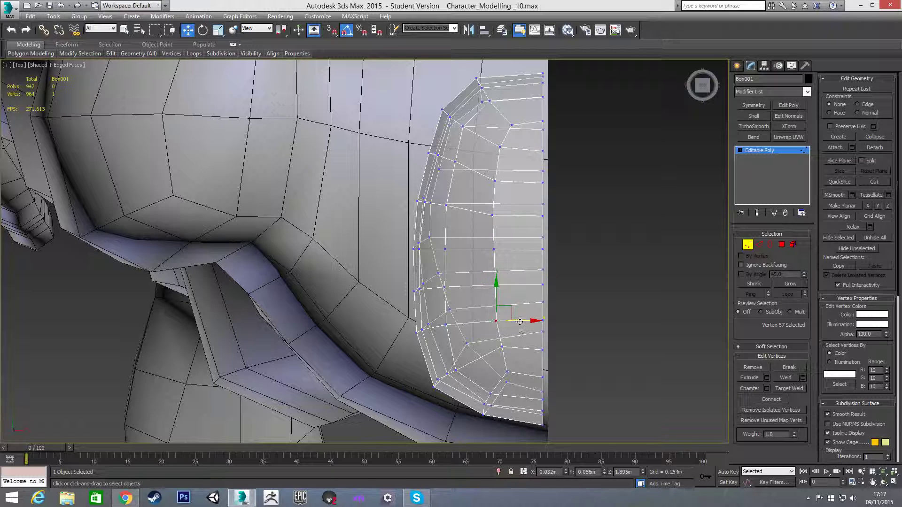
{"action": "left_click", "coordinate": [504, 347]}
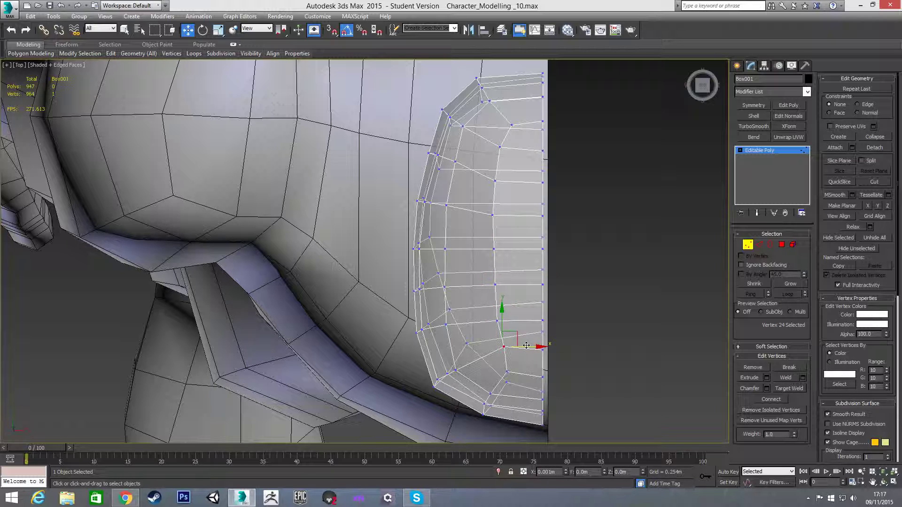
{"action": "left_click_drag", "start_coordinate": [524, 346], "coordinate": [513, 364]}
{"action": "left_click", "coordinate": [507, 371]}
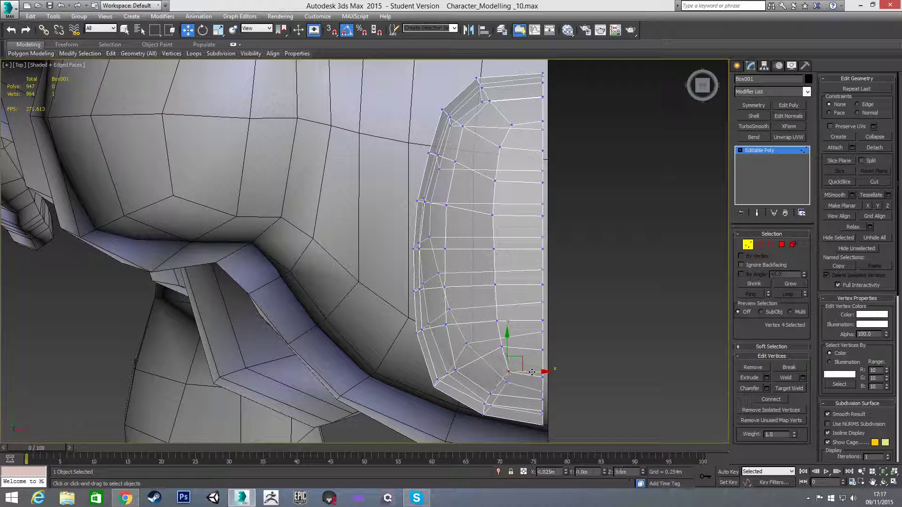
Step: Examine the see-through half head against the side reference
{"action": "middle_click_drag", "start_coordinate": [505, 360], "coordinate": [606, 139], "text": "alt"}
{"action": "mouse_move", "coordinate": [540, 328]}
{"action": "middle_mouse_down"}
{"action": "mouse_move", "coordinate": [568, 230]}
{"action": "mouse_move", "coordinate": [483, 240]}
{"action": "middle_mouse_up"}
{"action": "scroll", "coordinate": [568, 230], "scroll_direction": "down", "scroll_amount": 2}
{"action": "key", "text": "l"}
{"action": "left_click", "coordinate": [629, 231]}
{"action": "middle_click_drag", "start_coordinate": [610, 233], "coordinate": [584, 222]}
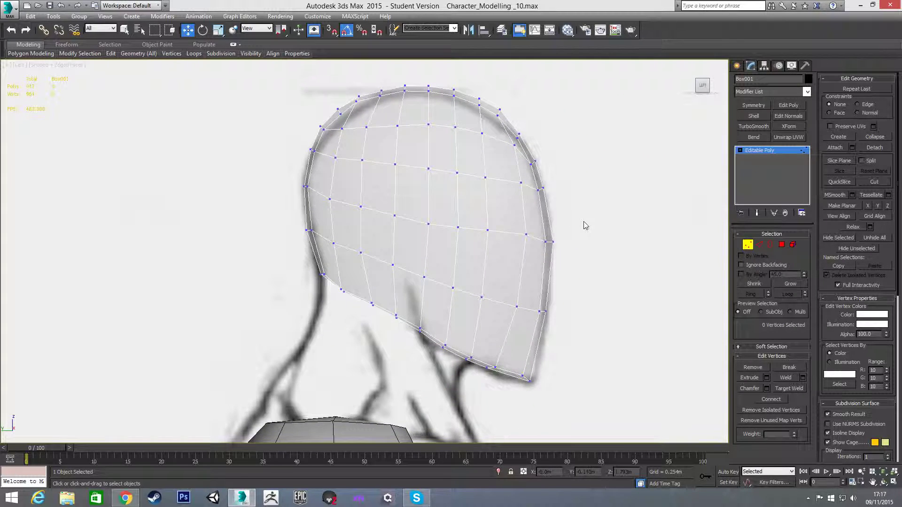
{"action": "scroll", "coordinate": [572, 214], "scroll_direction": "down", "scroll_amount": 3}
{"action": "scroll", "coordinate": [578, 234], "scroll_direction": "up", "scroll_amount": 3}
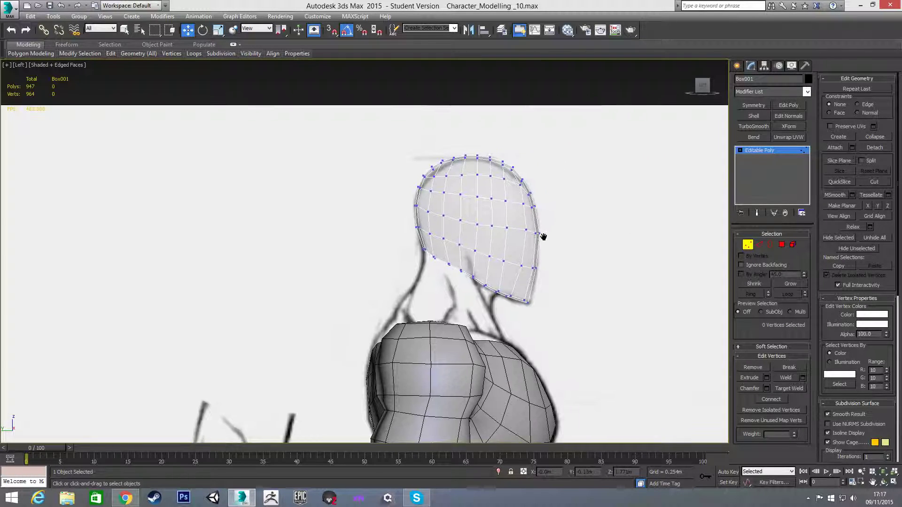
{"action": "scroll", "coordinate": [509, 243], "scroll_direction": "up", "scroll_amount": 2}
{"action": "mouse_move", "coordinate": [524, 223]}
{"action": "left_mouse_down"}
{"action": "mouse_move", "coordinate": [543, 238]}
{"action": "mouse_move", "coordinate": [554, 230]}
{"action": "mouse_move", "coordinate": [521, 234]}
{"action": "mouse_move", "coordinate": [523, 217]}
{"action": "left_mouse_up"}
{"action": "left_click", "coordinate": [491, 245]}
Step: Delete the eight underside polygons between the chin and the back of the head to open it for the neck
{"action": "middle_click_drag", "start_coordinate": [504, 238], "coordinate": [531, 266], "text": "alt"}
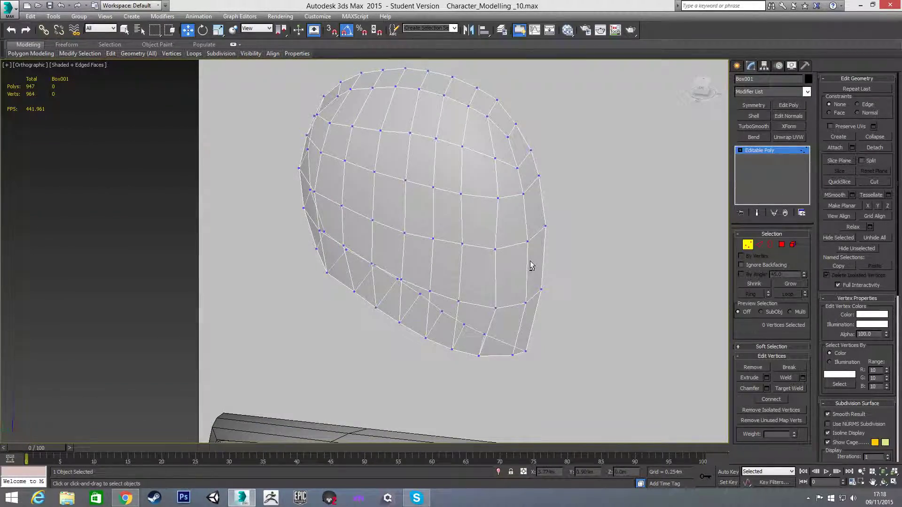
{"action": "key", "text": "2"}
{"action": "scroll", "coordinate": [481, 248], "scroll_direction": "down", "scroll_amount": 6}
{"action": "middle_click_drag", "start_coordinate": [481, 247], "coordinate": [447, 252], "text": "alt"}
{"action": "key", "text": "4"}
{"action": "middle_click_drag", "start_coordinate": [467, 291], "coordinate": [416, 301], "text": "alt"}
{"action": "left_click", "coordinate": [490, 259]}
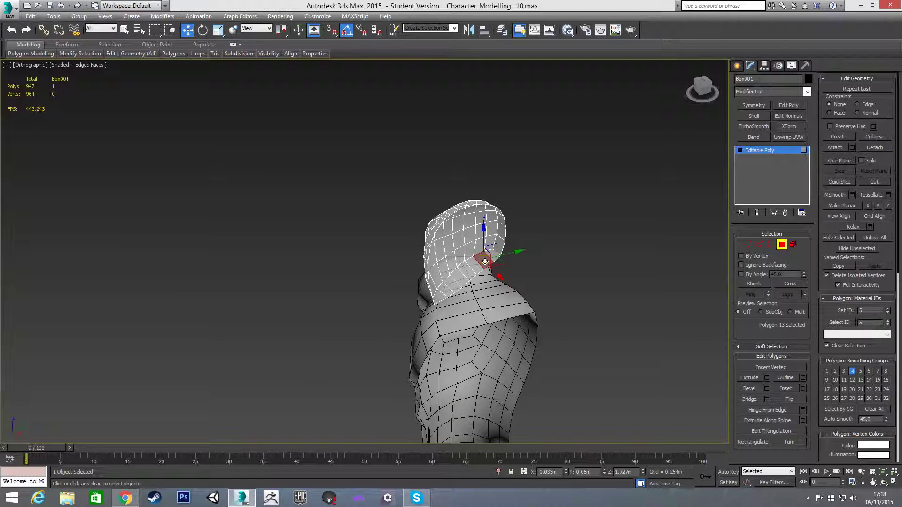
{"action": "key", "text": "q"}
{"action": "scroll", "coordinate": [491, 257], "scroll_direction": "up", "scroll_amount": 4}
{"action": "left_click", "coordinate": [502, 248], "text": "ctrl"}
{"action": "left_click", "coordinate": [452, 268], "text": "ctrl"}
{"action": "left_click", "coordinate": [429, 284], "text": "ctrl"}
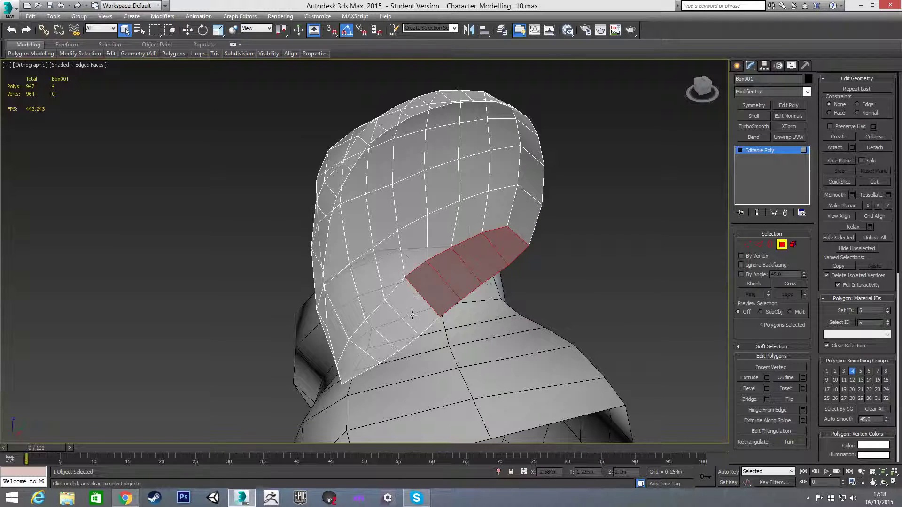
{"action": "left_click", "coordinate": [406, 302], "text": "ctrl"}
{"action": "left_click", "coordinate": [386, 321], "text": "ctrl"}
{"action": "left_click", "coordinate": [364, 349], "text": "ctrl"}
{"action": "left_click", "coordinate": [361, 356], "text": "ctrl"}
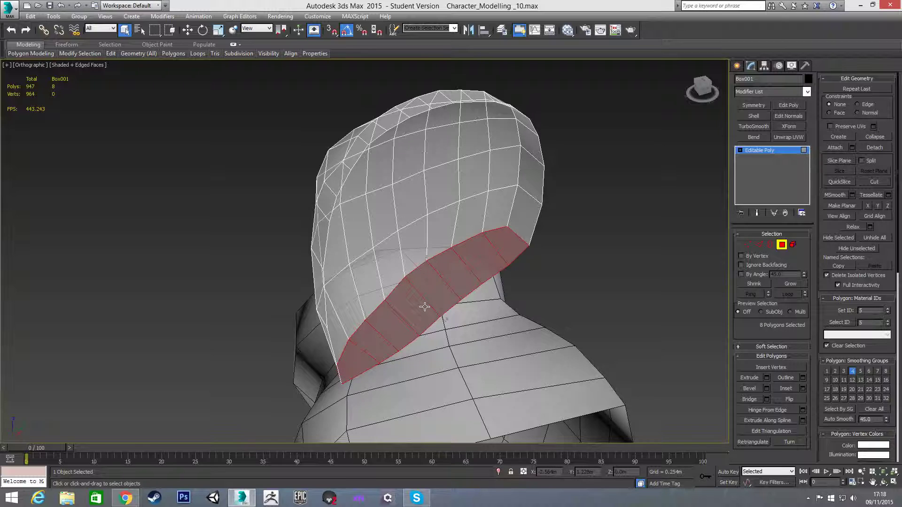
{"action": "key", "text": "Delete"}
Step: Move the vertex beside the centre line at the rear of the neck opening toward the centre, and finish editing the head
{"action": "key", "text": "2"}
{"action": "left_click", "coordinate": [437, 262]}
{"action": "double_click", "coordinate": [435, 261]}
{"action": "middle_click_drag", "start_coordinate": [389, 285], "coordinate": [590, 226]}
{"action": "middle_click_drag", "start_coordinate": [434, 242], "coordinate": [513, 237], "text": "alt"}
{"action": "key", "text": "1"}
{"action": "left_click", "coordinate": [437, 192]}
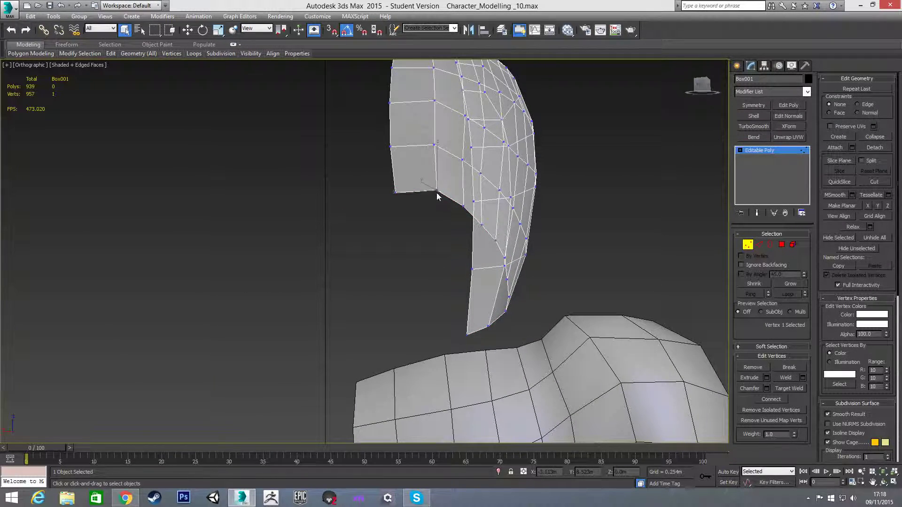
{"action": "key", "text": "w"}
{"action": "left_click_drag", "start_coordinate": [407, 194], "coordinate": [398, 194]}
{"action": "middle_click_drag", "start_coordinate": [452, 194], "coordinate": [493, 227]}
{"action": "scroll", "coordinate": [470, 271], "scroll_direction": "down", "scroll_amount": 1}
{"action": "scroll", "coordinate": [469, 271], "scroll_direction": "up", "scroll_amount": 1}
{"action": "middle_click_drag", "start_coordinate": [515, 262], "coordinate": [478, 227], "text": "alt"}
{"action": "key", "text": "f"}
{"action": "scroll", "coordinate": [479, 228], "scroll_direction": "down", "scroll_amount": 2}
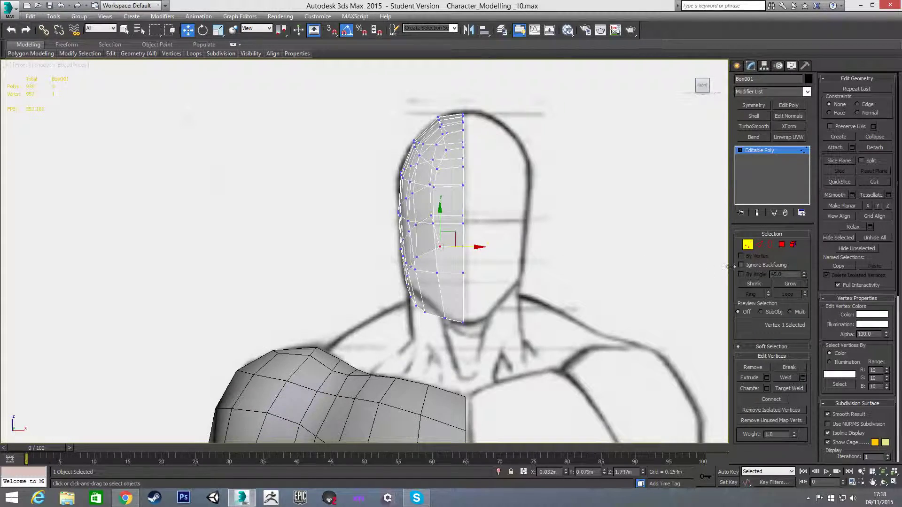
{"action": "left_click", "coordinate": [748, 245]}
{"action": "left_click", "coordinate": [556, 258]}
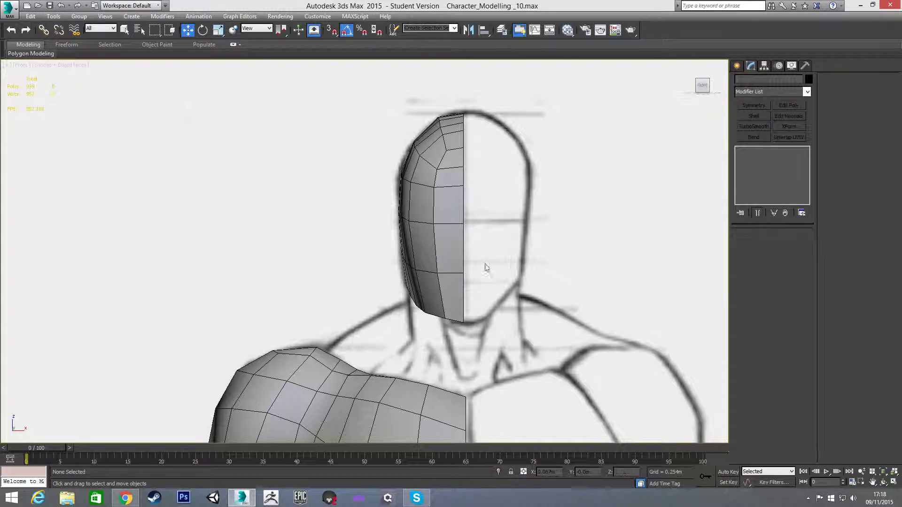
Step: Examine the half head together with the body in perspective from several angles
{"action": "middle_click_drag", "start_coordinate": [437, 251], "coordinate": [458, 220]}
{"action": "key", "text": "p"}
{"action": "middle_click_drag", "start_coordinate": [439, 258], "coordinate": [485, 258], "text": "alt"}
{"action": "key", "text": "z"}
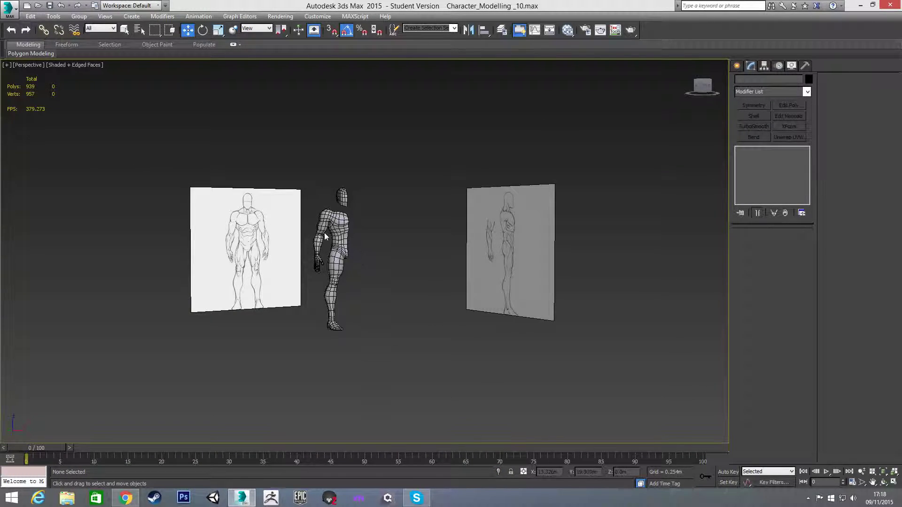
{"action": "scroll", "coordinate": [338, 210], "scroll_direction": "up", "scroll_amount": 3}
{"action": "scroll", "coordinate": [338, 210], "scroll_direction": "up", "scroll_amount": 3}
{"action": "middle_click_drag", "start_coordinate": [338, 210], "coordinate": [372, 230], "text": "alt"}
{"action": "mouse_move", "coordinate": [411, 189]}
{"action": "middle_mouse_down", "text": "alt"}
{"action": "mouse_move", "coordinate": [363, 187]}
{"action": "mouse_move", "coordinate": [409, 179]}
{"action": "mouse_move", "coordinate": [371, 160]}
{"action": "mouse_move", "coordinate": [377, 199]}
{"action": "mouse_move", "coordinate": [299, 206]}
{"action": "mouse_move", "coordinate": [355, 215]}
{"action": "middle_mouse_up", "text": "alt"}
{"action": "mouse_move", "coordinate": [421, 224]}
{"action": "middle_mouse_down", "text": "alt"}
{"action": "mouse_move", "coordinate": [488, 205]}
{"action": "mouse_move", "coordinate": [497, 210]}
{"action": "mouse_move", "coordinate": [483, 225]}
{"action": "mouse_move", "coordinate": [505, 231]}
{"action": "middle_mouse_up", "text": "alt"}
{"action": "scroll", "coordinate": [505, 231], "scroll_direction": "down", "scroll_amount": 4}
{"action": "middle_click_drag", "start_coordinate": [616, 251], "coordinate": [470, 238]}
{"action": "scroll", "coordinate": [558, 231], "scroll_direction": "up", "scroll_amount": 4}
{"action": "scroll", "coordinate": [501, 232], "scroll_direction": "down", "scroll_amount": 6}
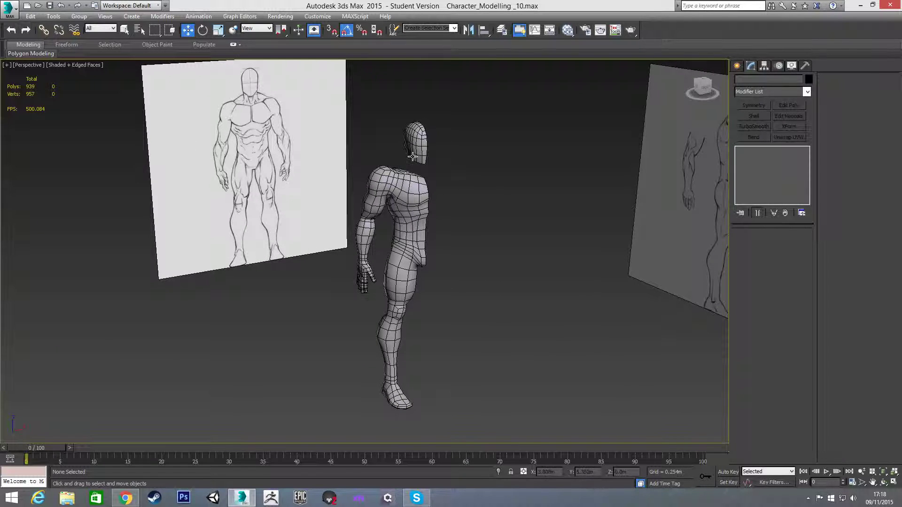